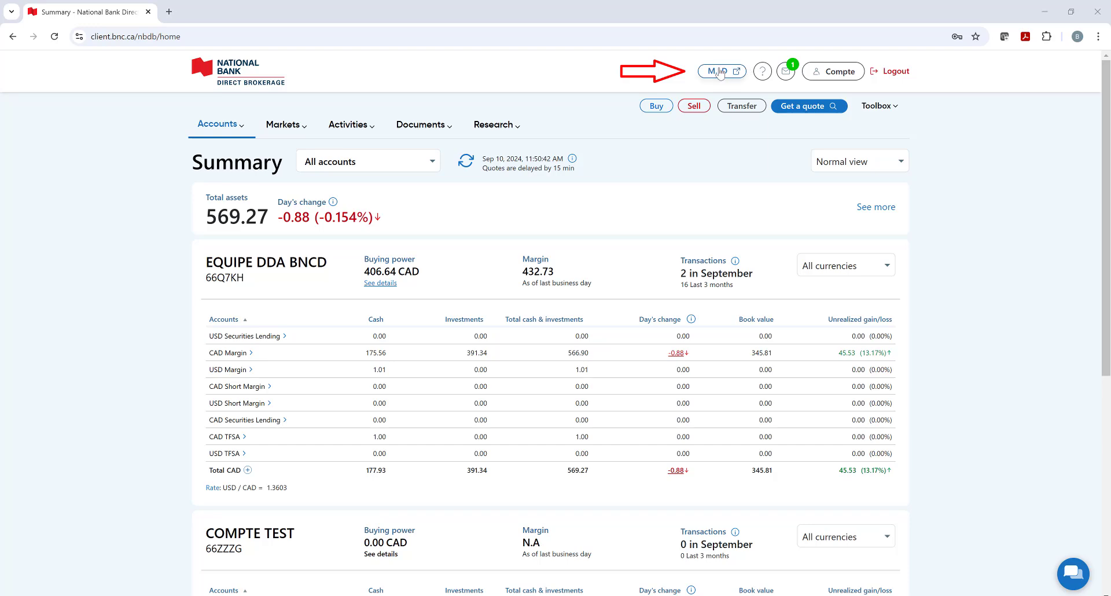
- Open My Investment Dashboard from the brokerage account summary and load the Canada/US Market Overview
{"action": "left_click", "coordinate": [720, 72]}
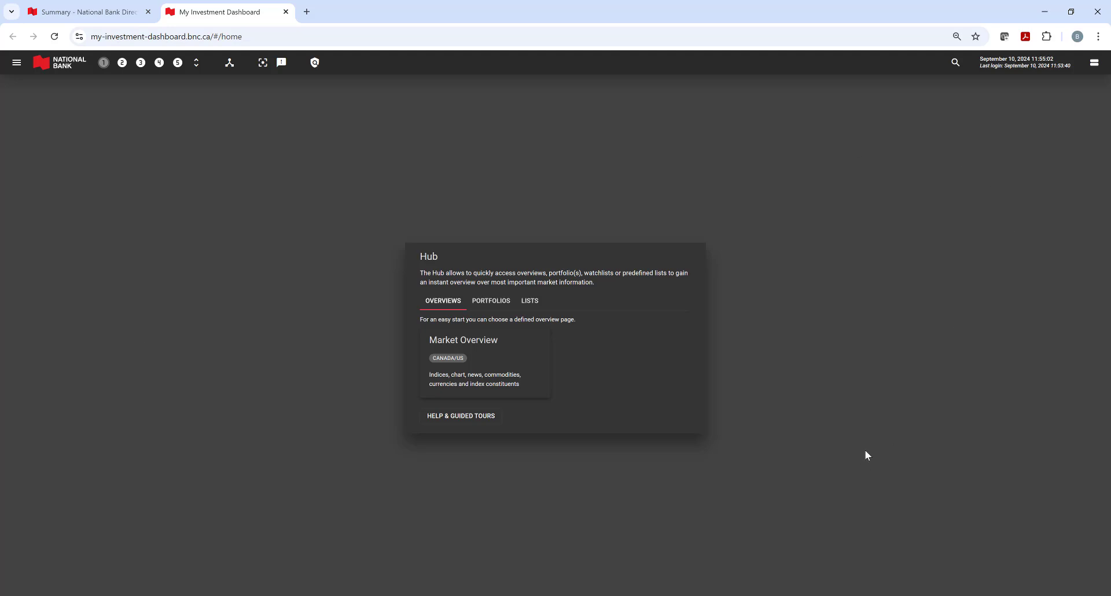
{"action": "left_click", "coordinate": [493, 366]}
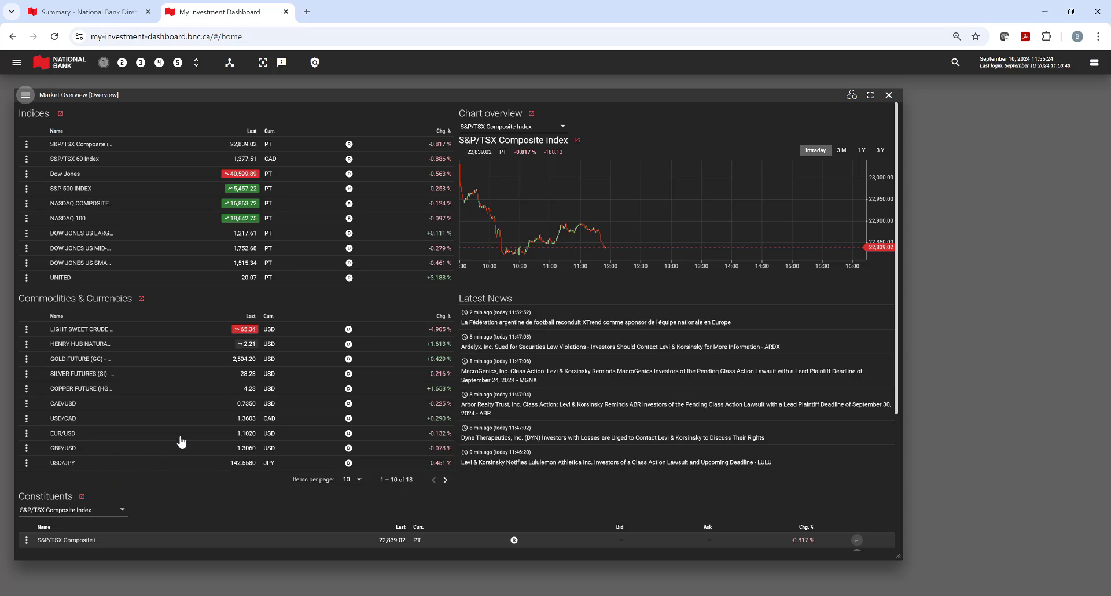
- Switch the Constituents list in the Market Overview to the Dow Jones Industrial Average
{"action": "scroll", "coordinate": [207, 408], "scroll_direction": "down", "scroll_amount": 1}
{"action": "scroll", "coordinate": [206, 411], "scroll_direction": "down", "scroll_amount": 3}
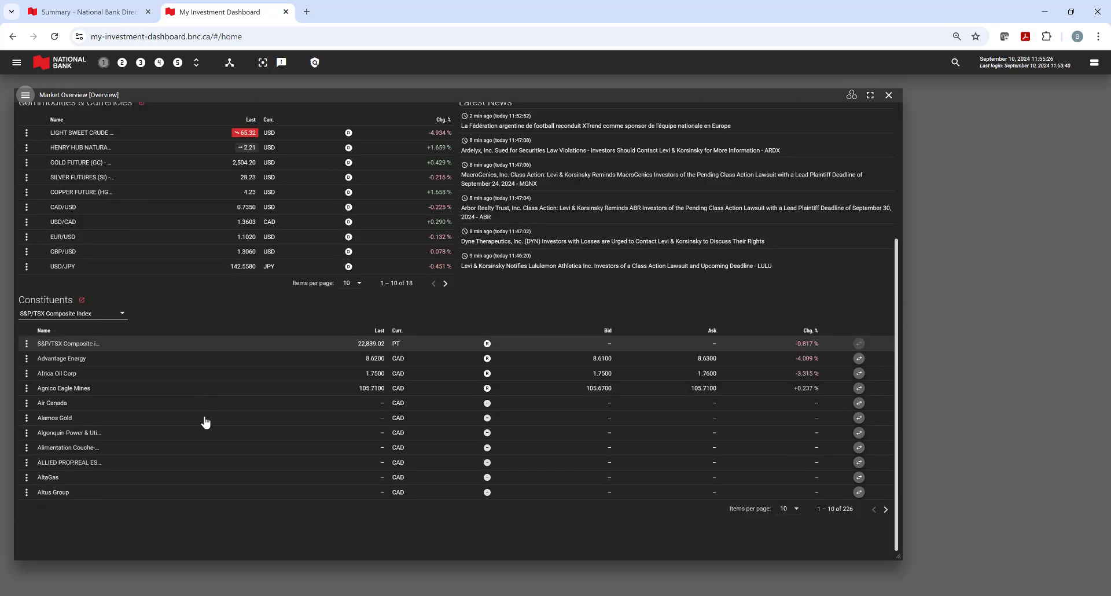
{"action": "left_click", "coordinate": [118, 314]}
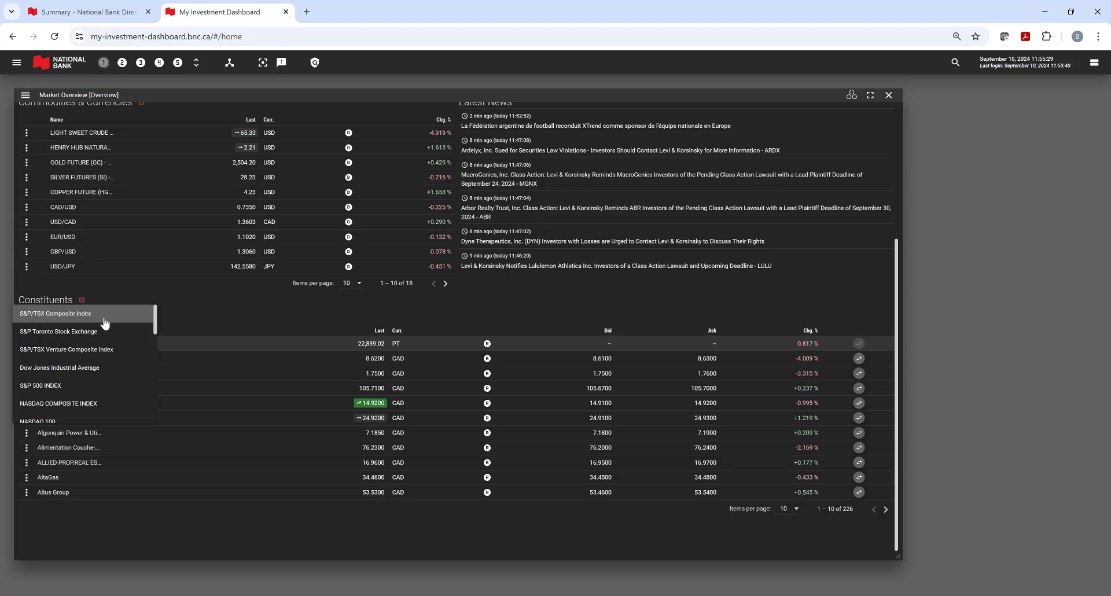
{"action": "left_click", "coordinate": [104, 368]}
{"action": "scroll", "coordinate": [181, 383], "scroll_direction": "up", "scroll_amount": 3}
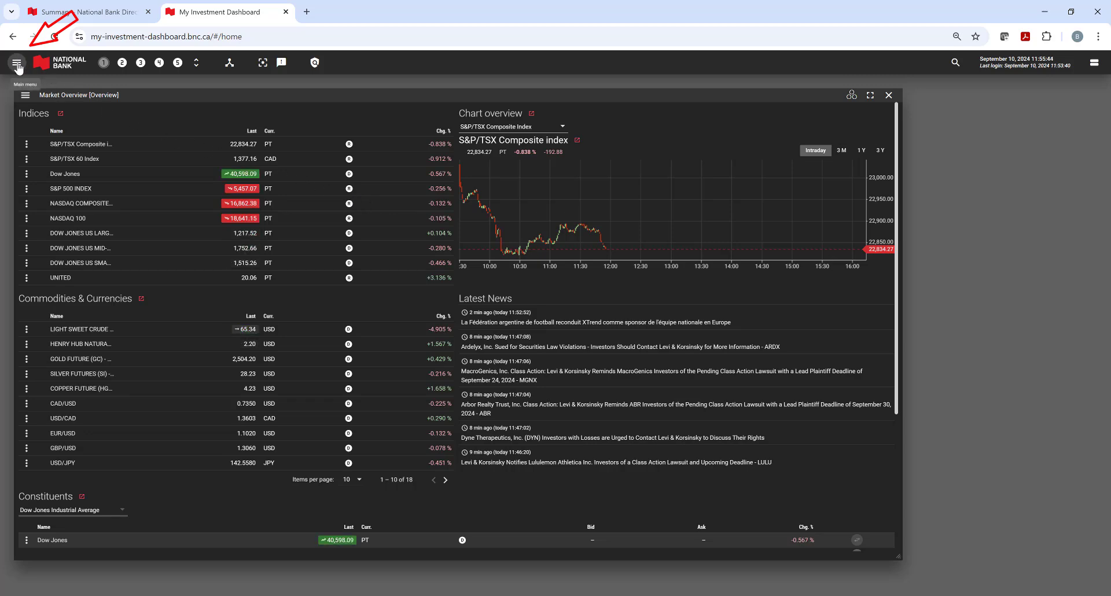
- Look through the Widgets, Portfolio & Lists and Overviews sections, and set the application color scheme to Light in the general settings
{"action": "left_click", "coordinate": [17, 64]}
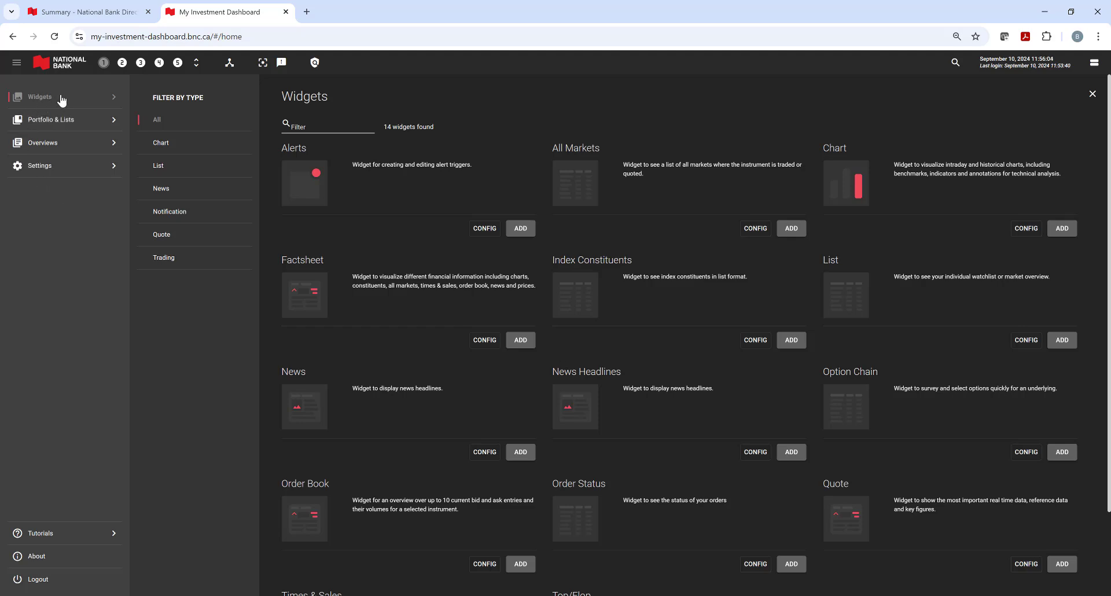
{"action": "left_click", "coordinate": [49, 122]}
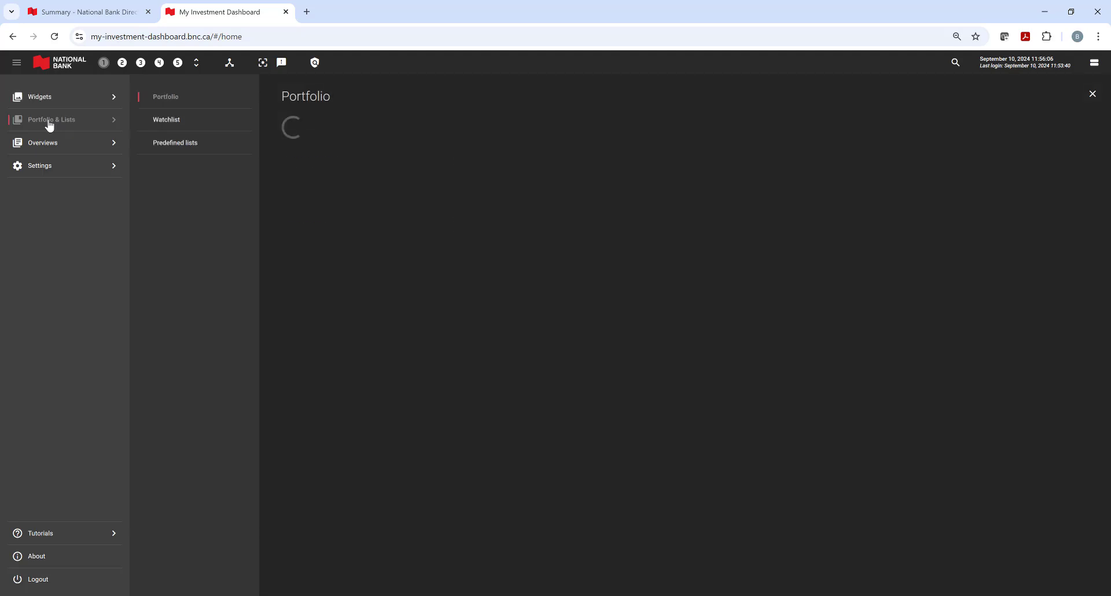
{"action": "left_click", "coordinate": [51, 153]}
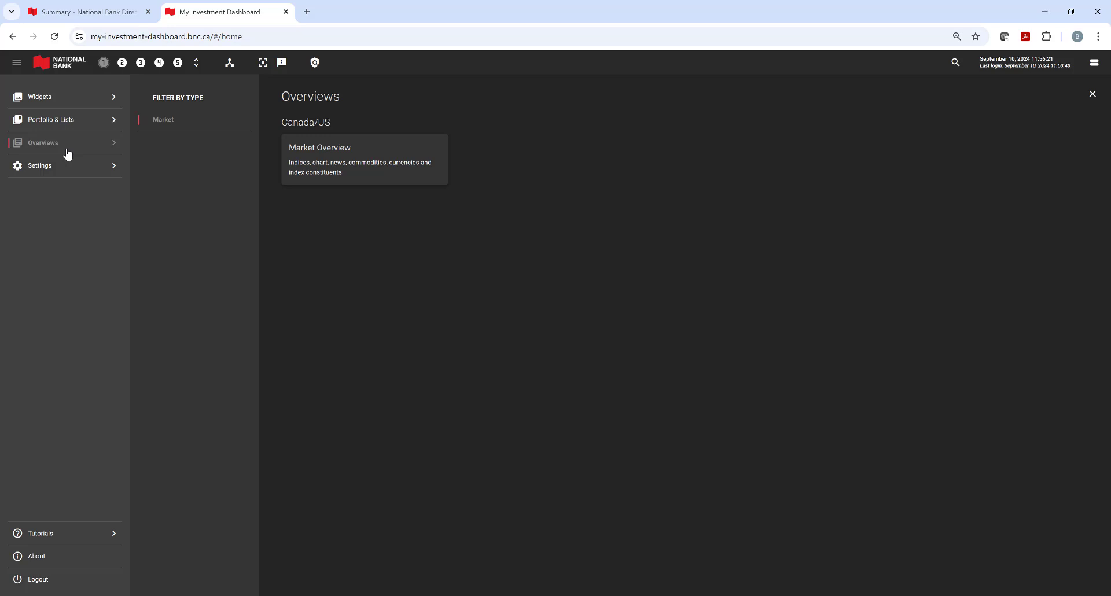
{"action": "left_click", "coordinate": [37, 173]}
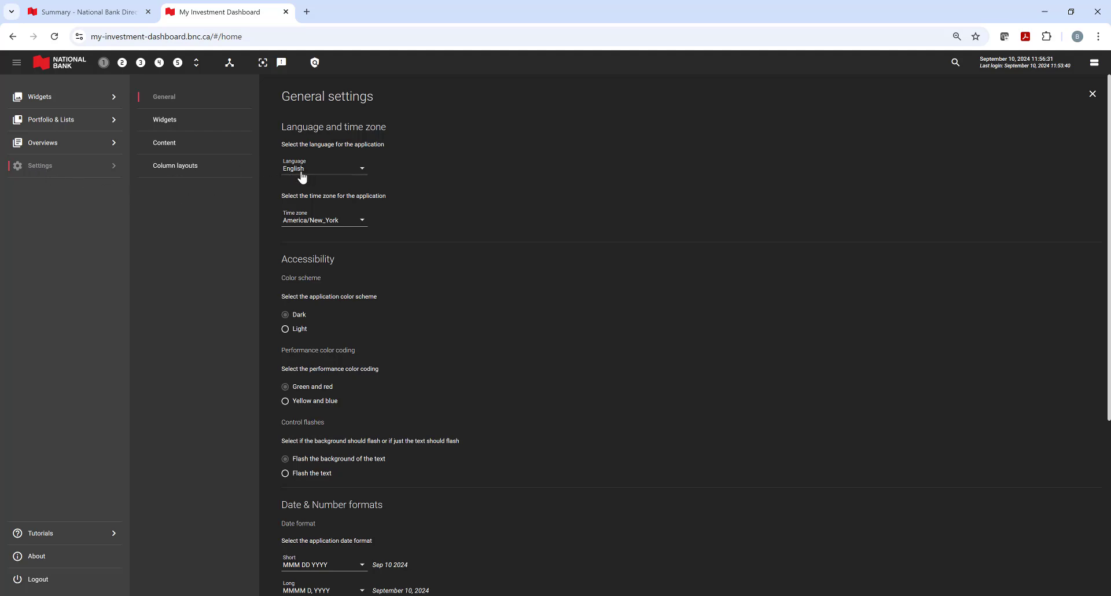
{"action": "scroll", "coordinate": [327, 335], "scroll_direction": "down", "scroll_amount": 1}
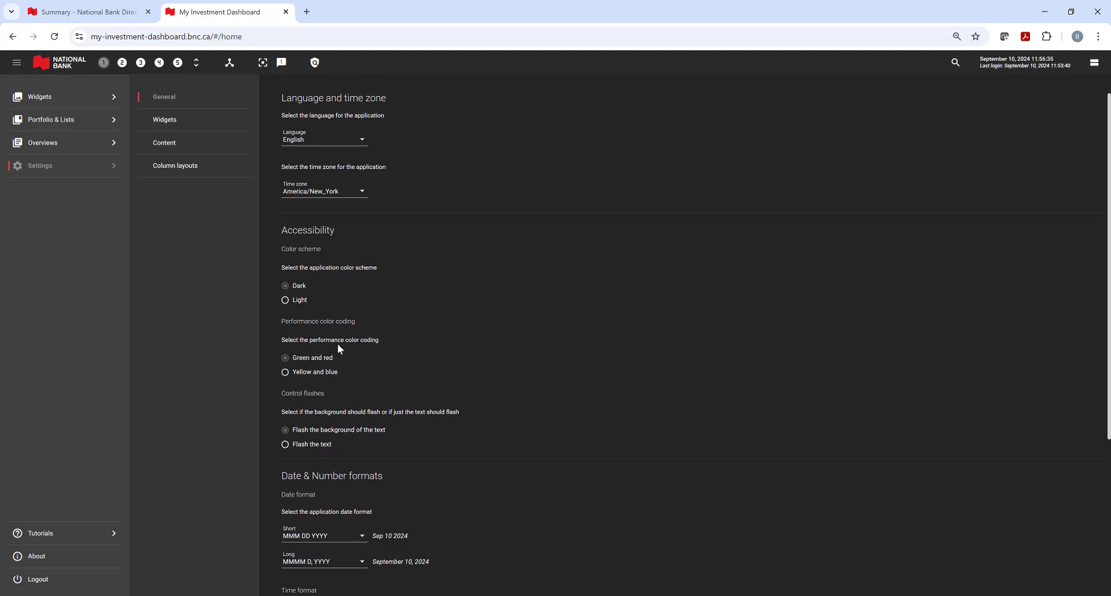
{"action": "left_click", "coordinate": [302, 302]}
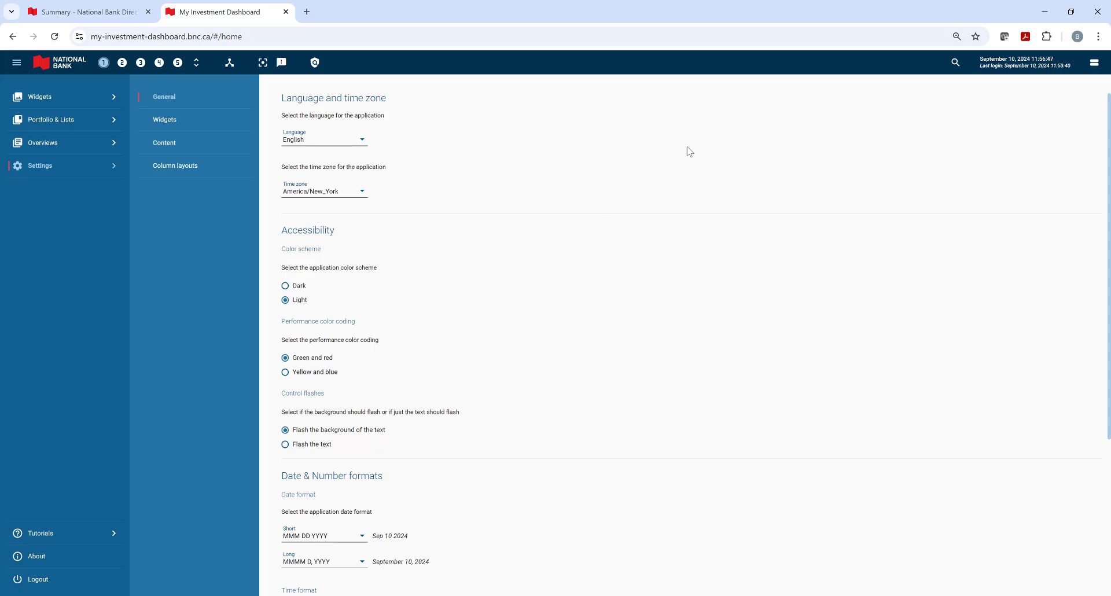
{"action": "scroll", "coordinate": [1003, 170], "scroll_direction": "up", "scroll_amount": 1}
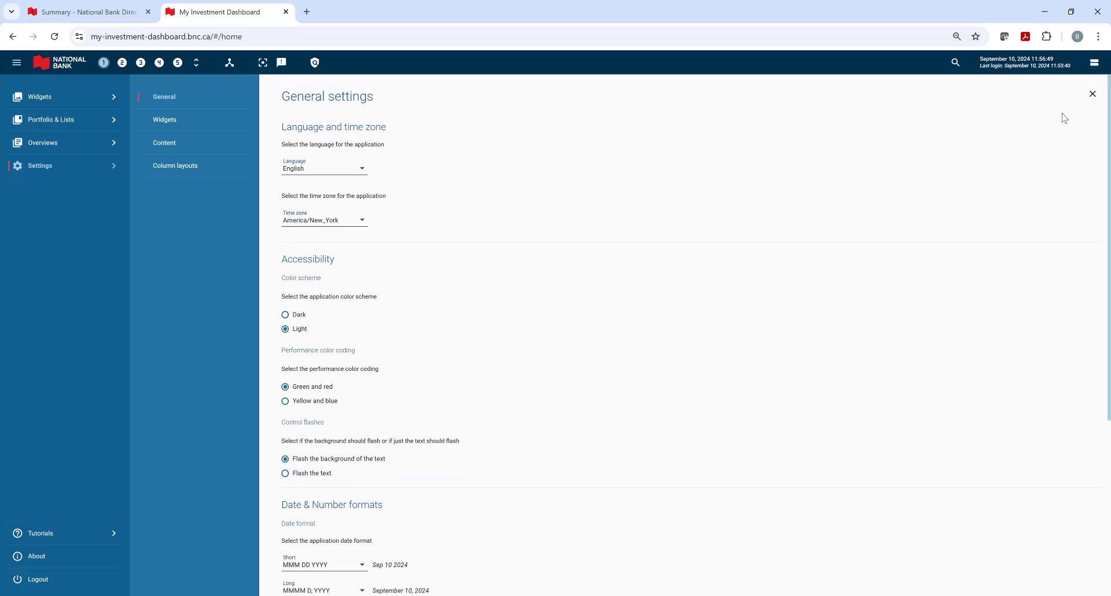
{"action": "left_click", "coordinate": [1092, 94]}
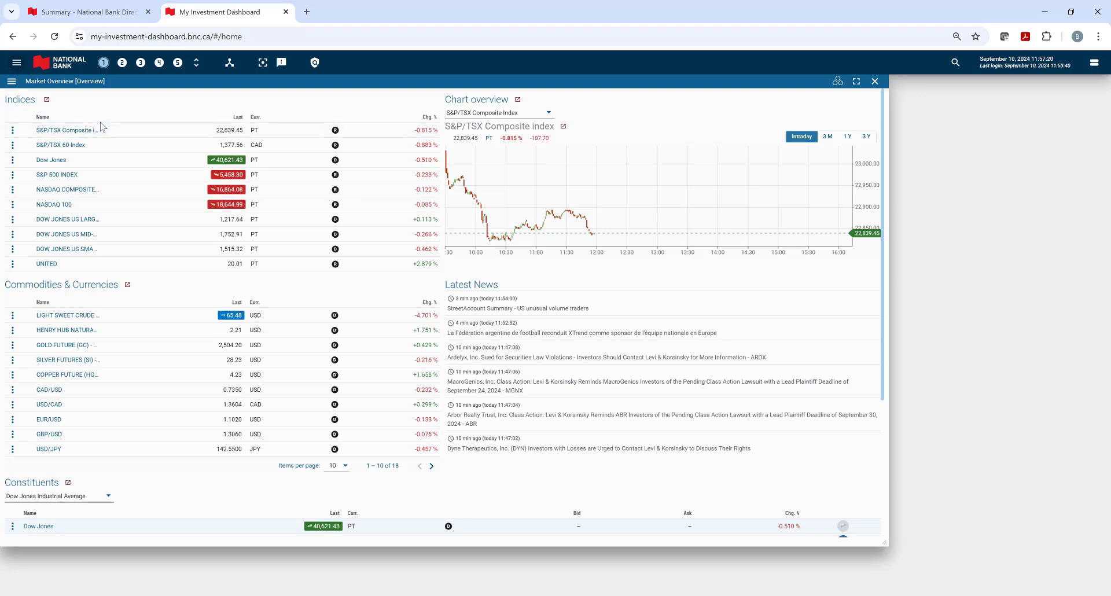
- Add a List widget to the dashboard and move it over the right part of the Market Overview's chart
{"action": "left_click", "coordinate": [23, 61]}
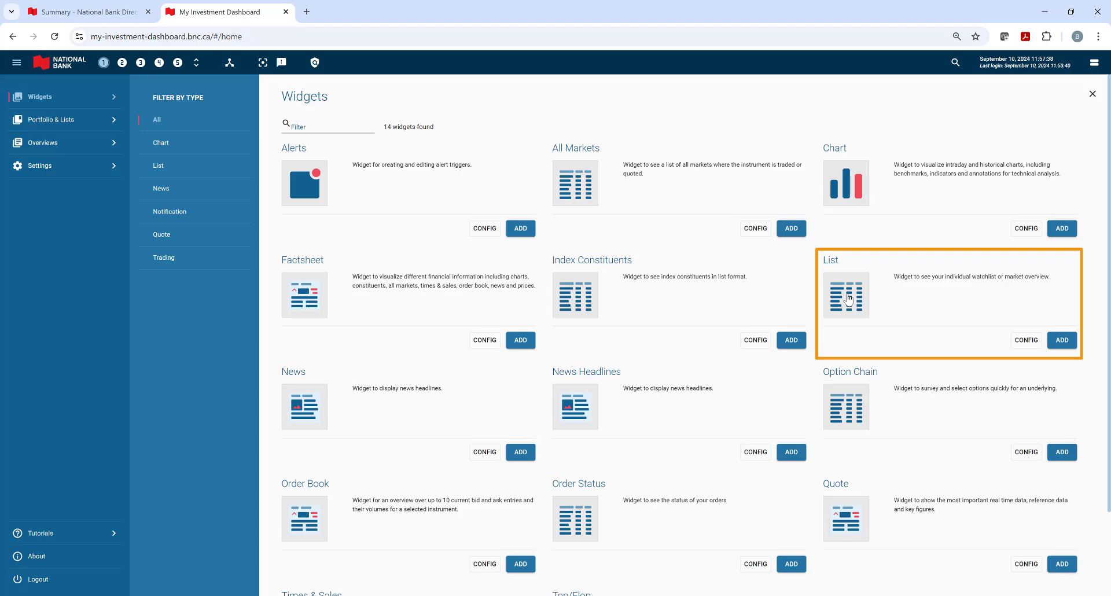
{"action": "left_click", "coordinate": [1064, 341]}
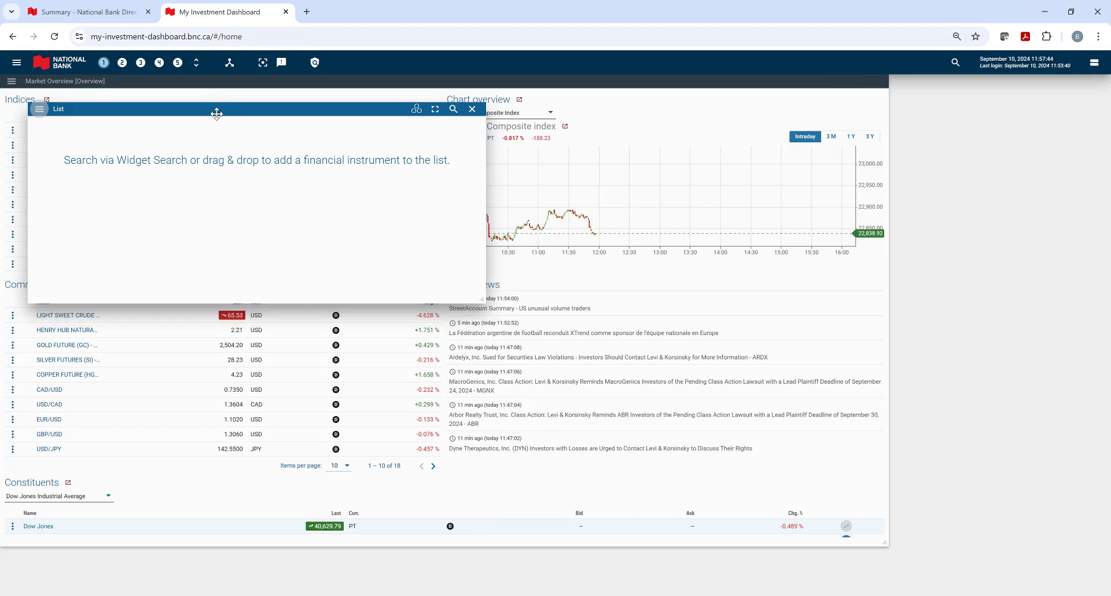
{"action": "left_click_drag", "start_coordinate": [216, 113], "coordinate": [758, 134]}
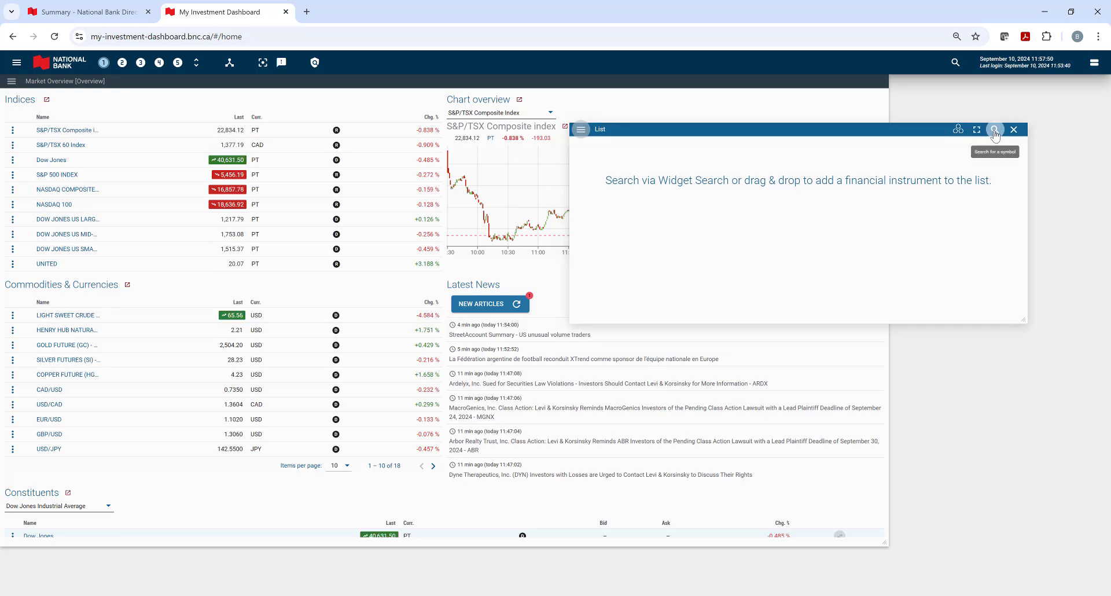
- Add National Bank of Canada (NA) and BCE Inc. (BCE) to the List widget through its symbol search
{"action": "left_click", "coordinate": [995, 132]}
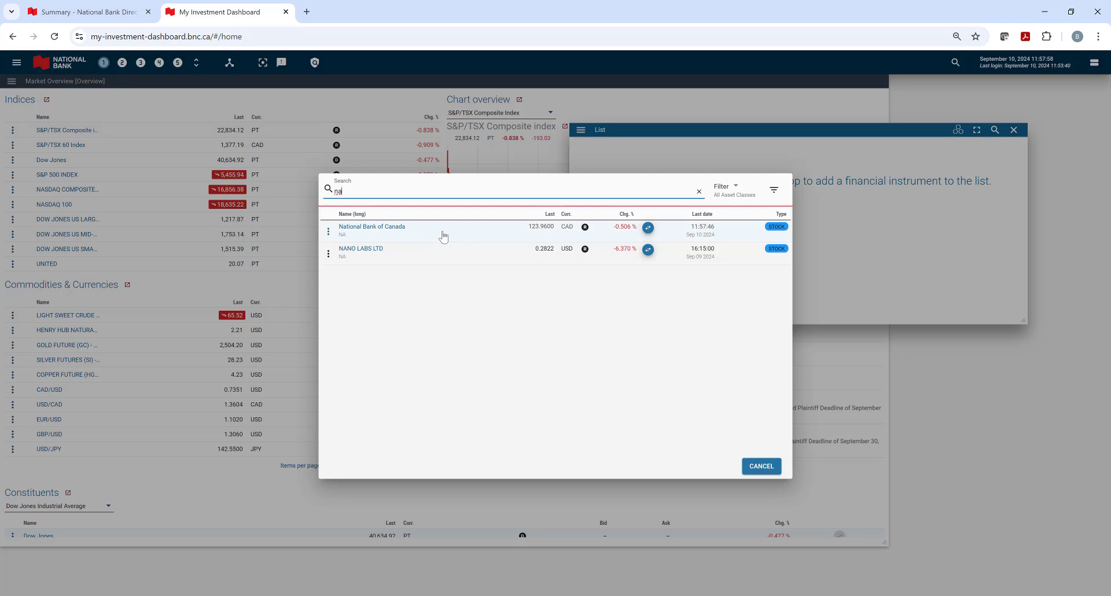
{"action": "left_click", "coordinate": [443, 236]}
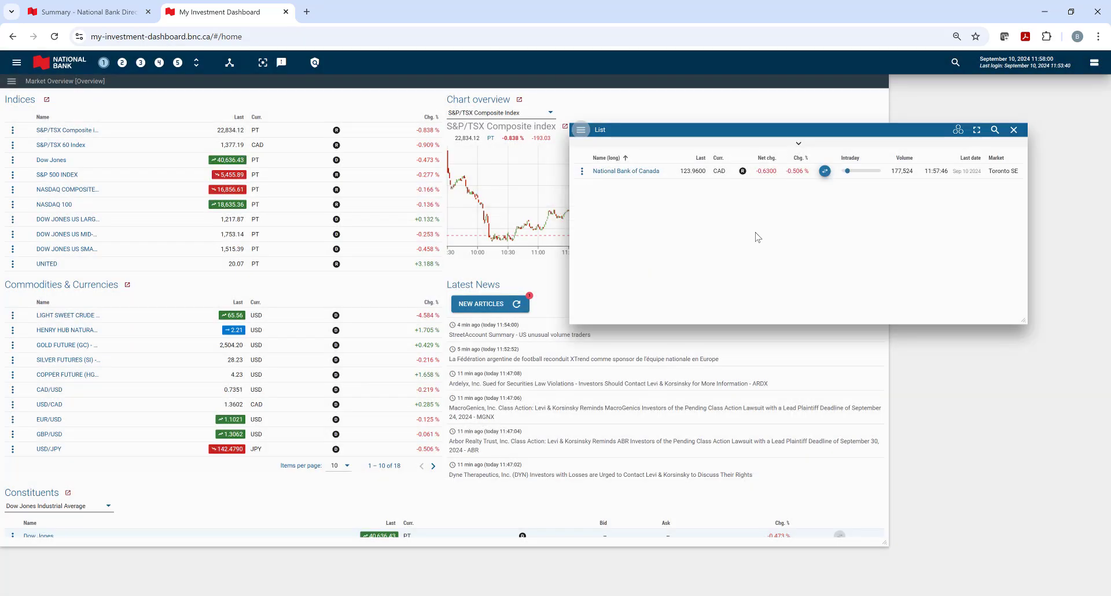
{"action": "left_click", "coordinate": [995, 130]}
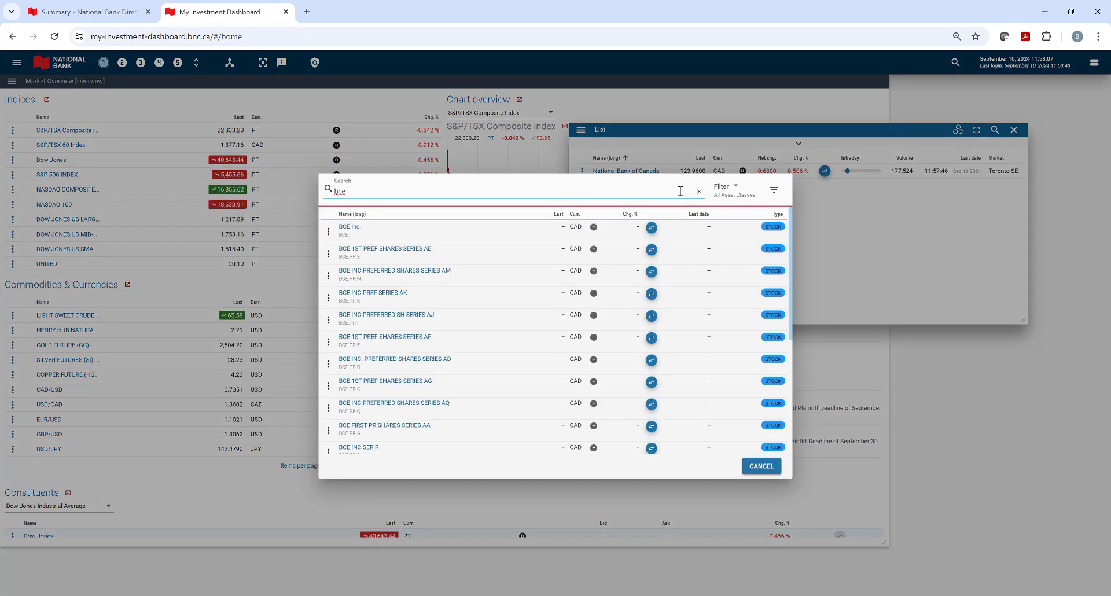
{"action": "left_click", "coordinate": [464, 235]}
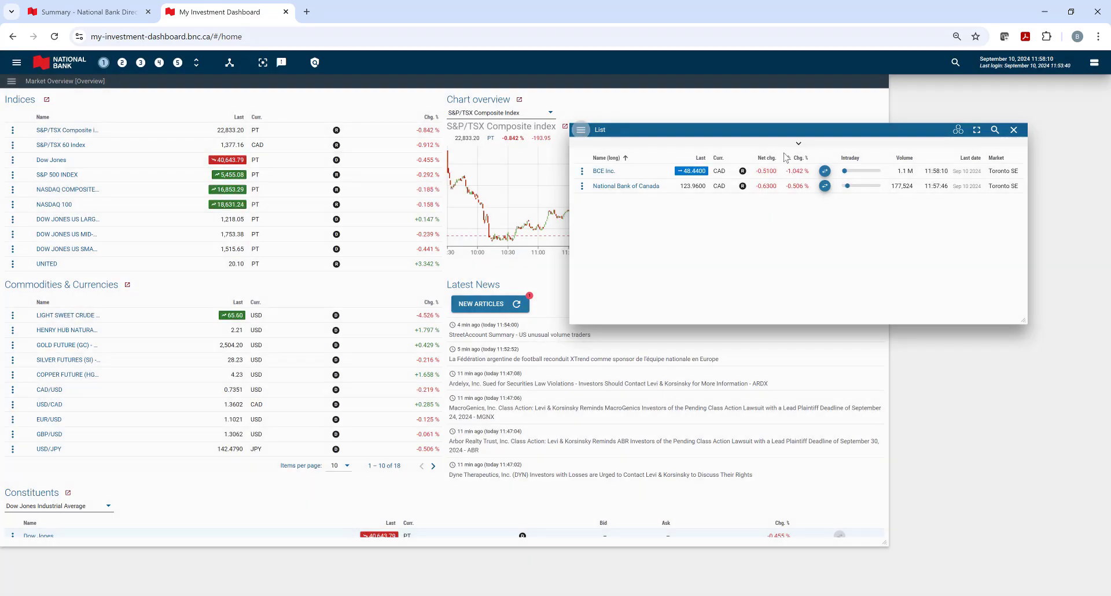
- Search for "bce" from the List widget, open BCE Inc. in an All Markets widget, and move that widget slightly lower
{"action": "left_click", "coordinate": [996, 130]}
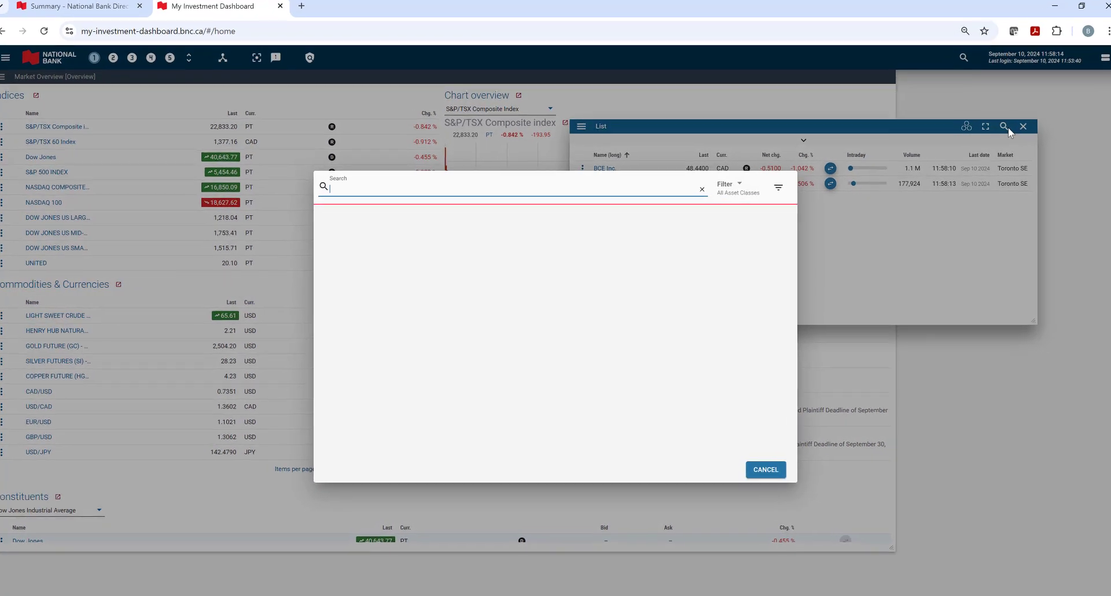
{"action": "type", "text": "bce"}
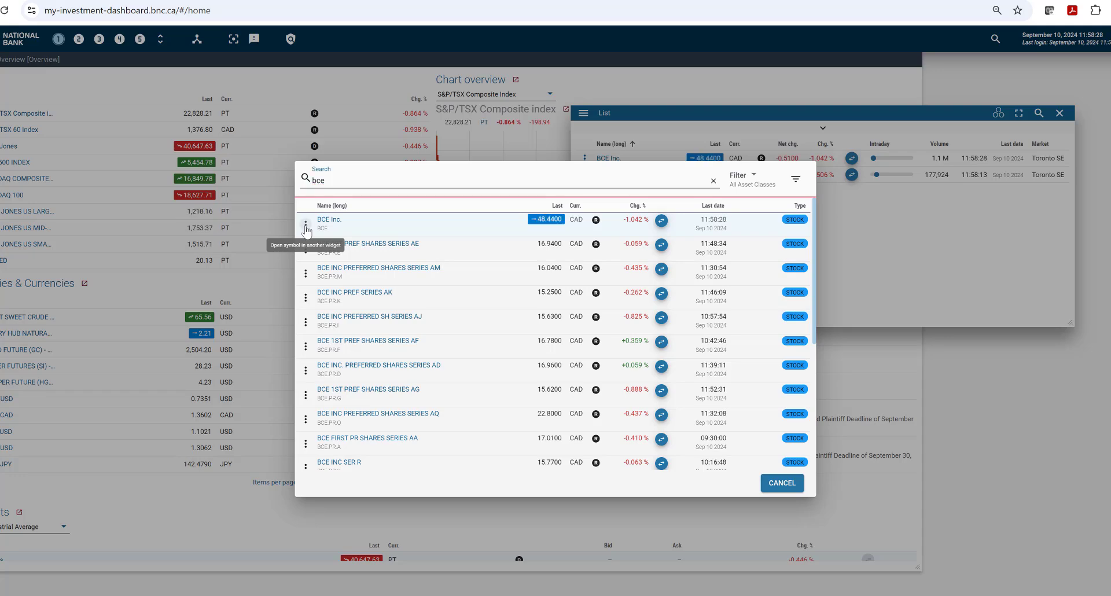
{"action": "left_click", "coordinate": [305, 226]}
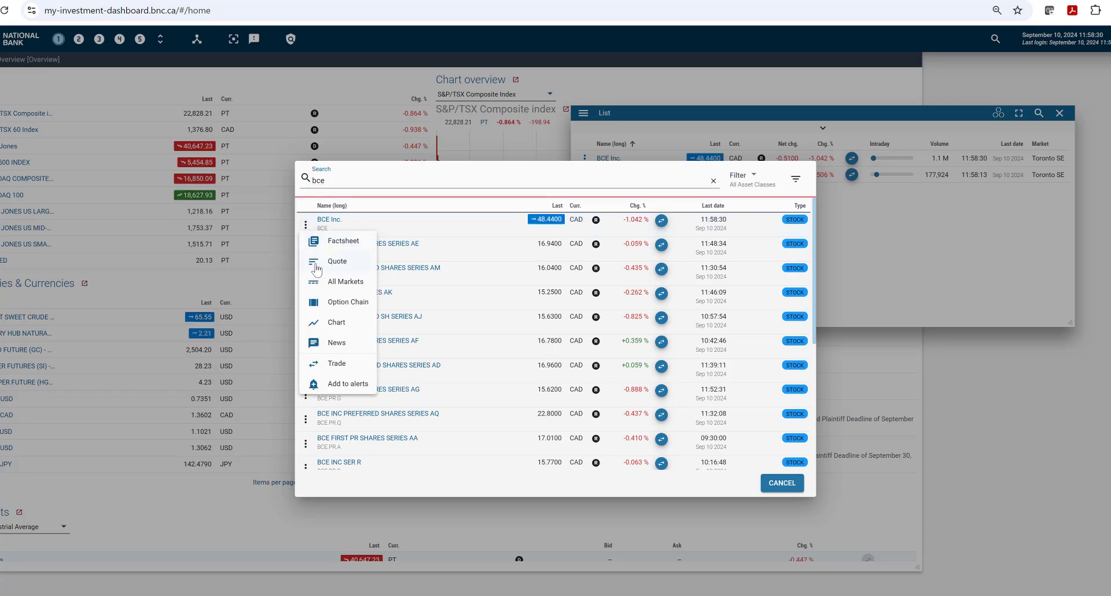
{"action": "left_click", "coordinate": [320, 282]}
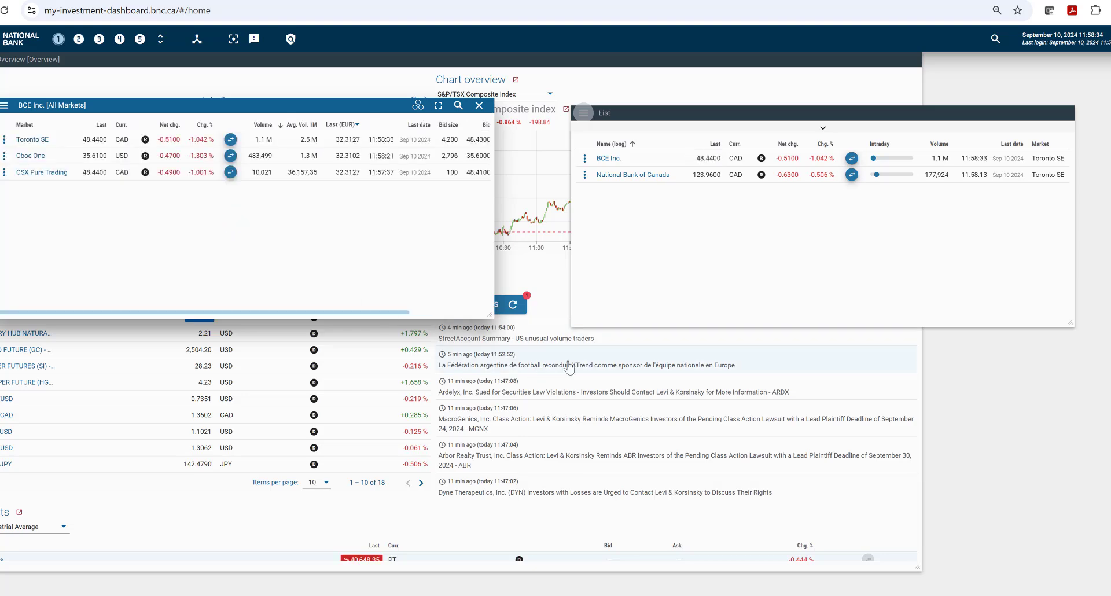
{"action": "left_click_drag", "start_coordinate": [352, 108], "coordinate": [367, 193]}
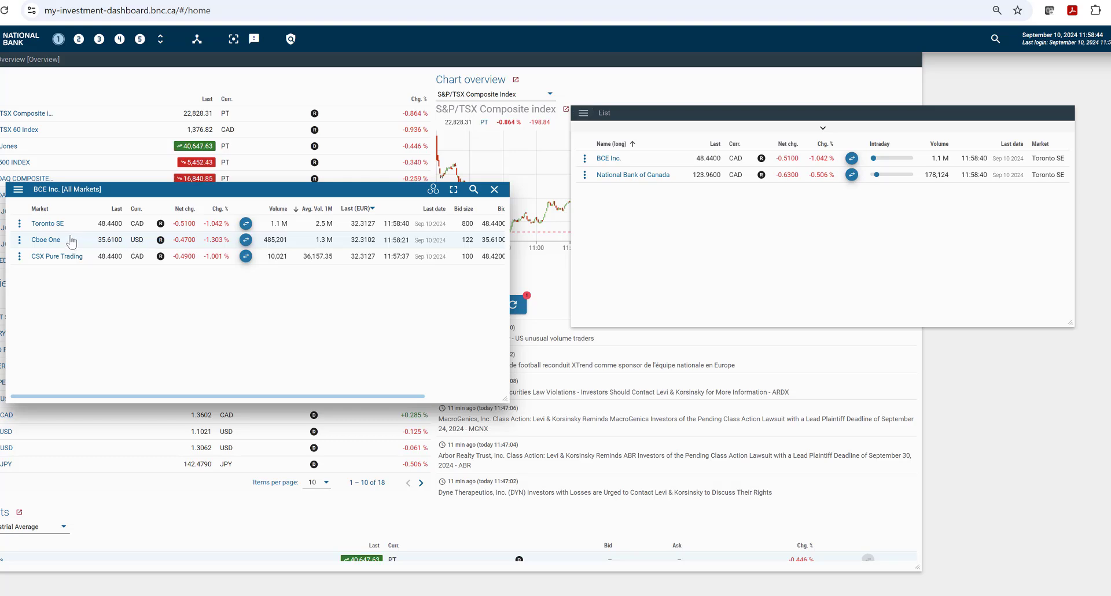
- Add BCE Inc.'s Cboe One listing from the All Markets widget to the List widget, and close All Markets
{"action": "left_click_drag", "start_coordinate": [84, 236], "coordinate": [646, 203]}
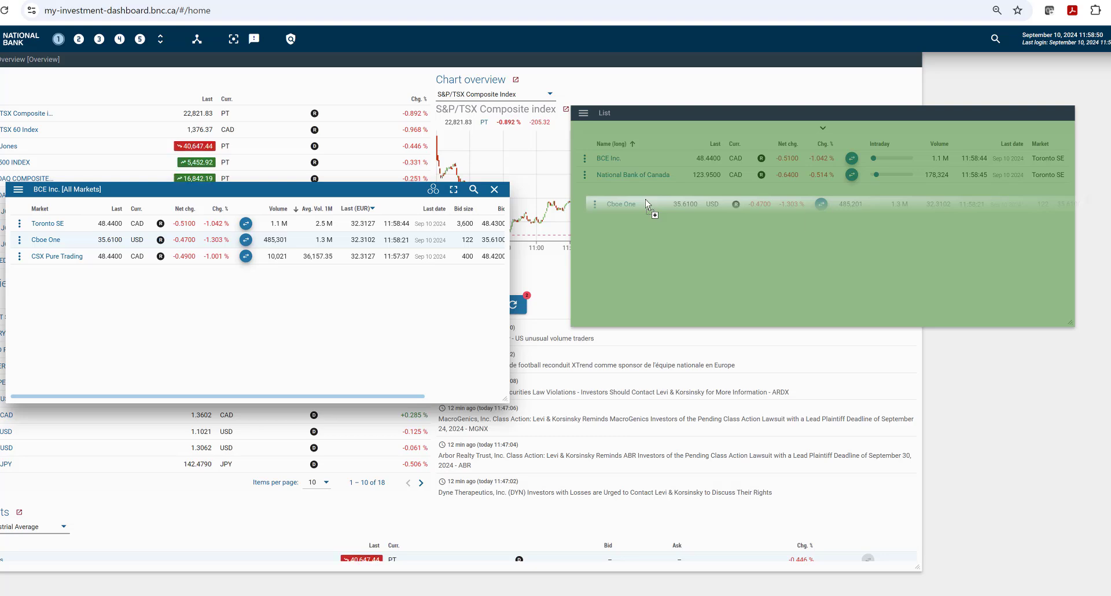
{"action": "left_click_drag", "start_coordinate": [646, 201], "coordinate": [645, 200]}
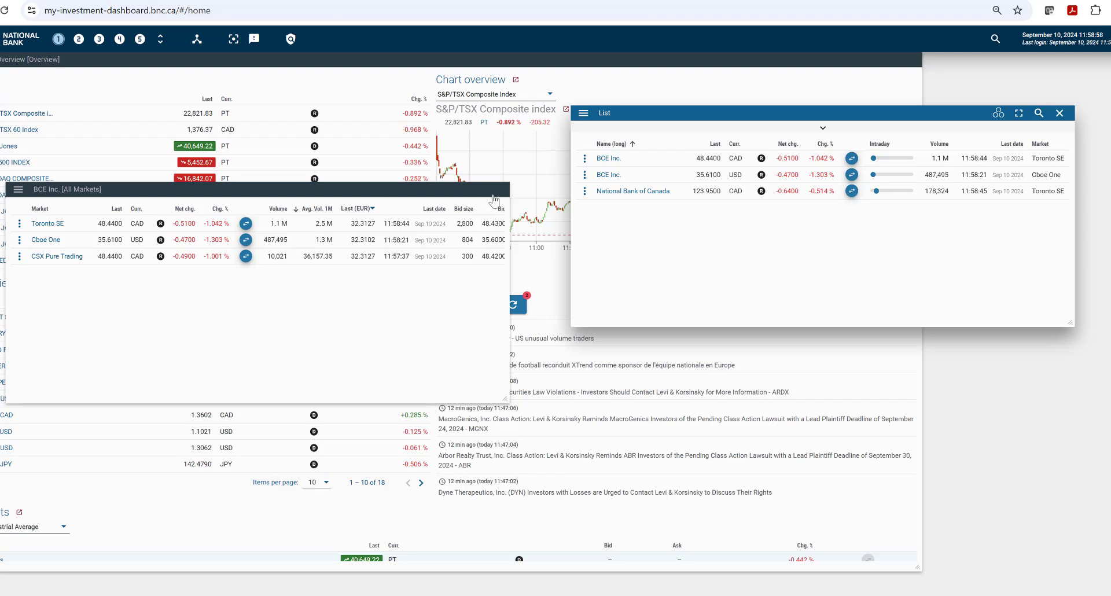
{"action": "left_click", "coordinate": [495, 190]}
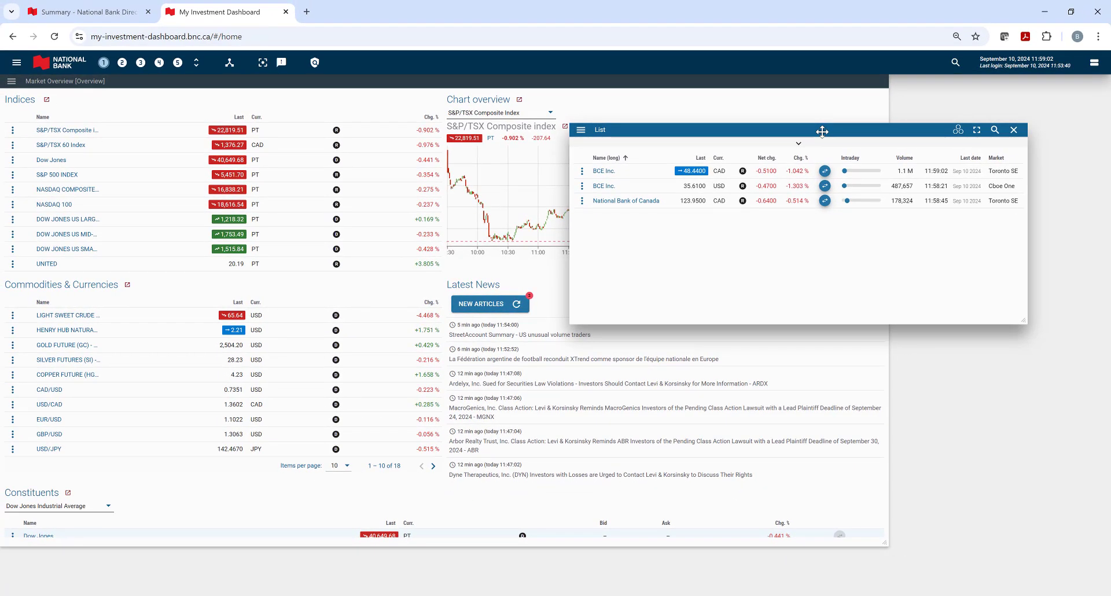
- Move the List widget farther up and right, and show 50 items per page in the Market Overview's Constituents table
{"action": "left_click_drag", "start_coordinate": [829, 131], "coordinate": [879, 118]}
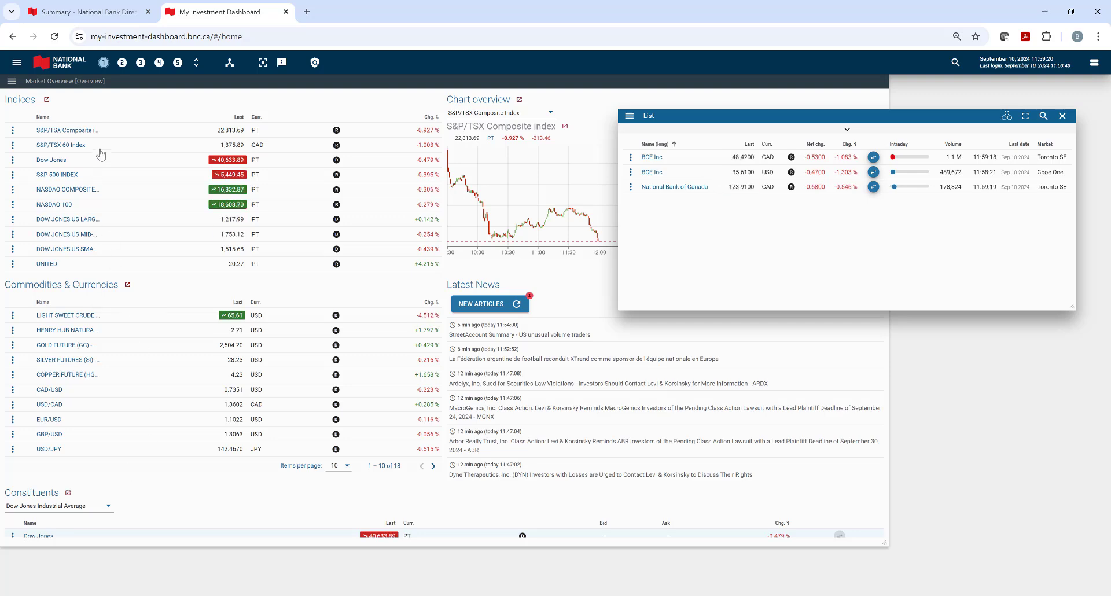
{"action": "left_click", "coordinate": [128, 82]}
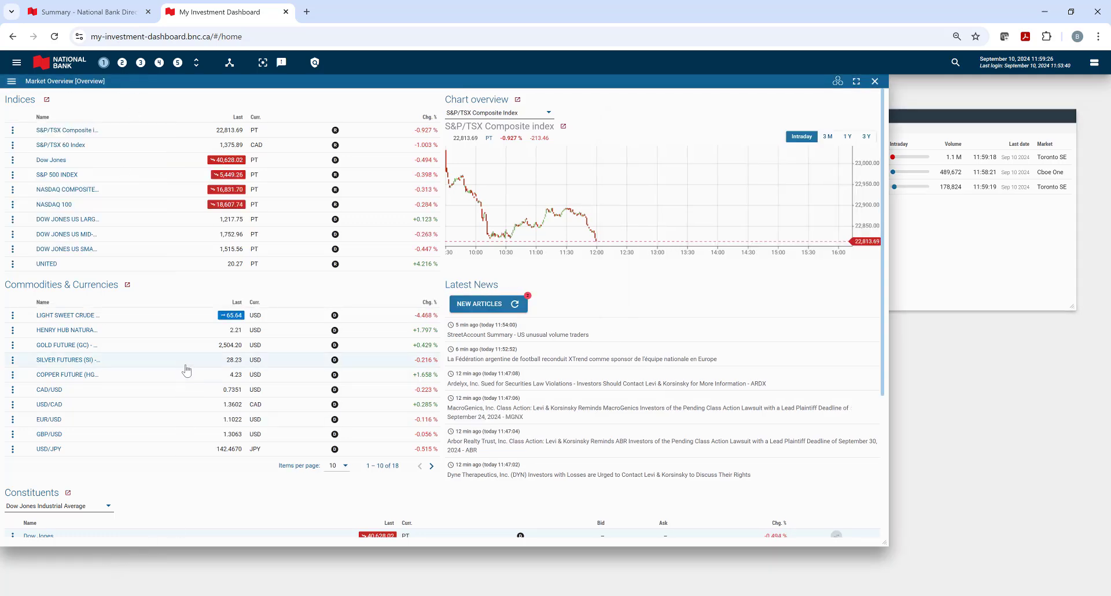
{"action": "scroll", "coordinate": [215, 366], "scroll_direction": "down", "scroll_amount": 4}
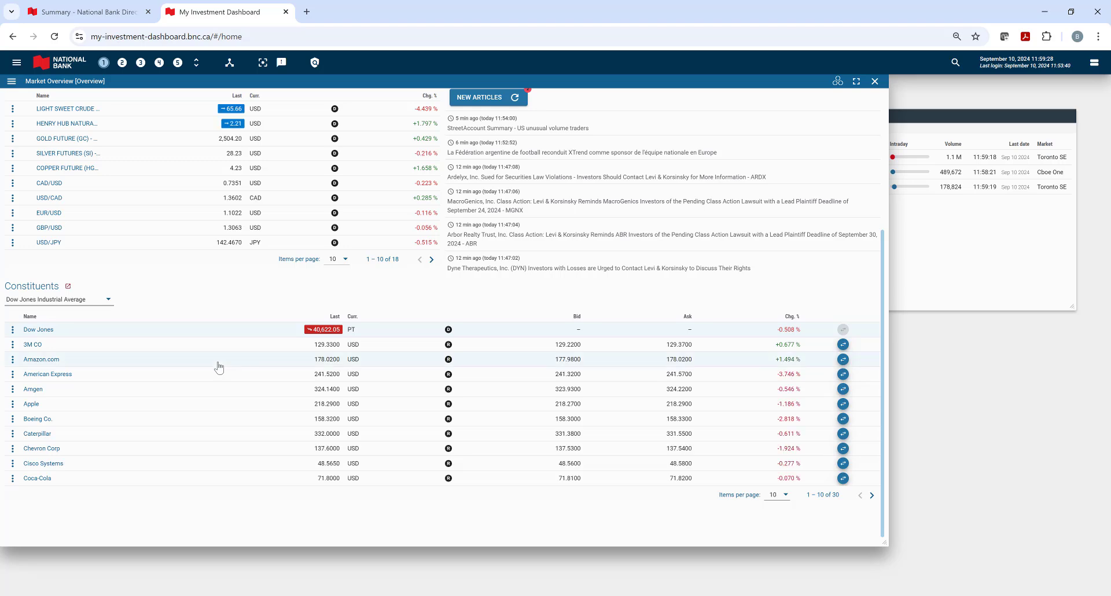
{"action": "scroll", "coordinate": [230, 368], "scroll_direction": "up", "scroll_amount": 4}
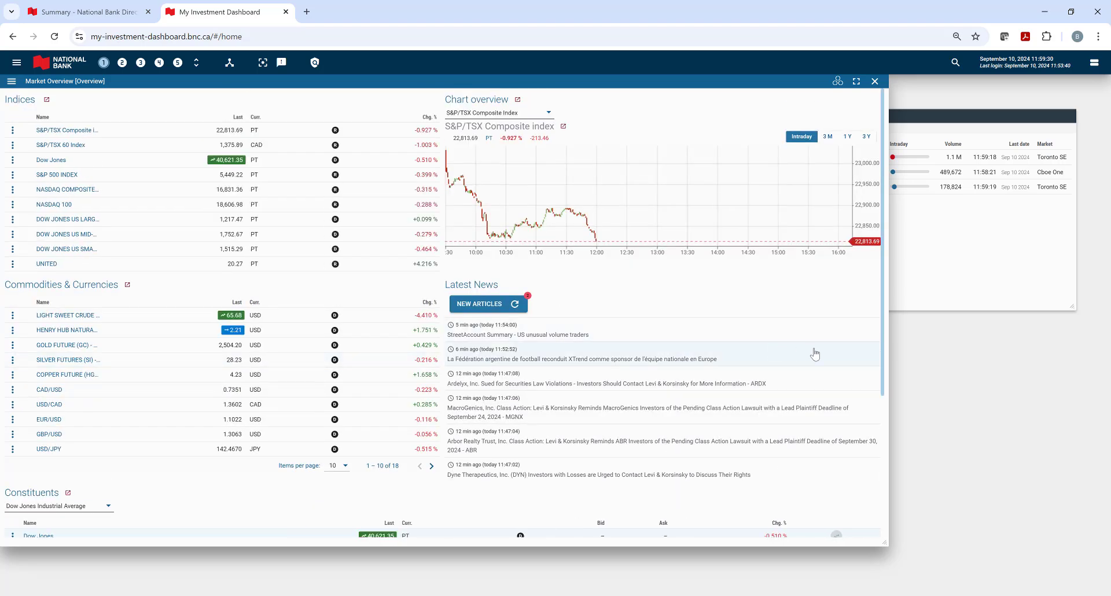
{"action": "left_click_drag", "start_coordinate": [884, 351], "coordinate": [884, 518]}
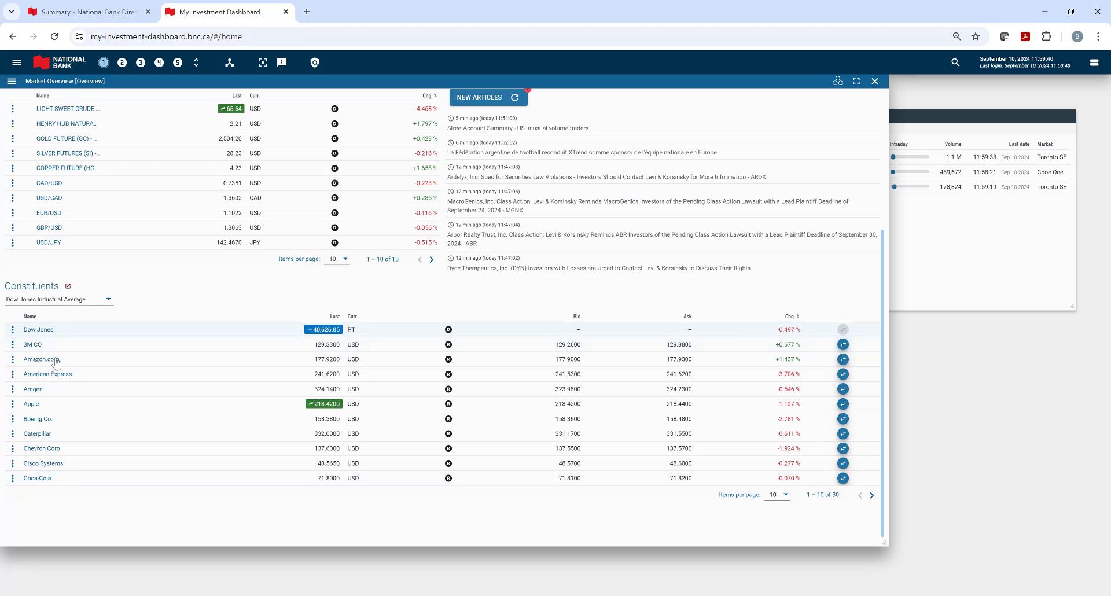
{"action": "left_click", "coordinate": [773, 498]}
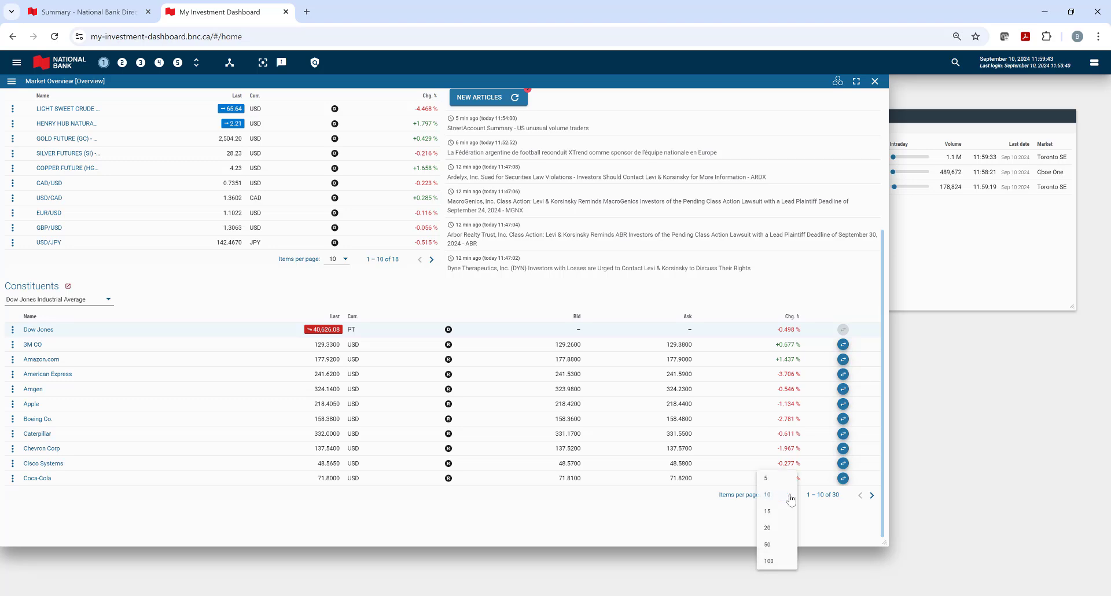
{"action": "left_click", "coordinate": [778, 547]}
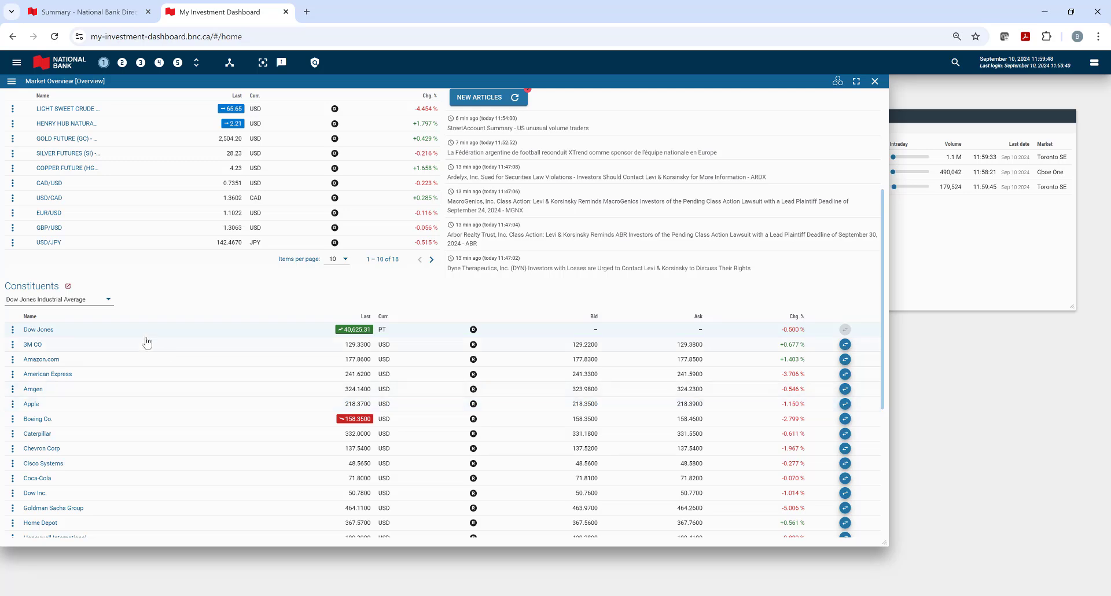
- Add Amazon.com, Apple, Boeing Co. and Caterpillar from the Dow Jones Industrial Average constituents to the List widget
{"action": "scroll", "coordinate": [138, 341], "scroll_direction": "down", "scroll_amount": 4}
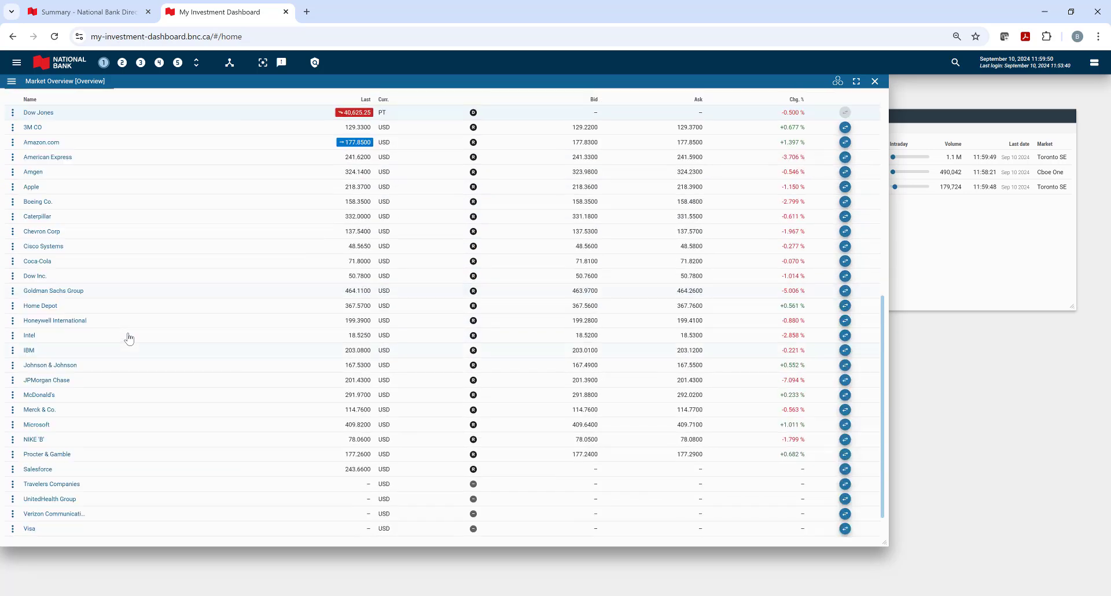
{"action": "scroll", "coordinate": [129, 339], "scroll_direction": "up", "scroll_amount": 1}
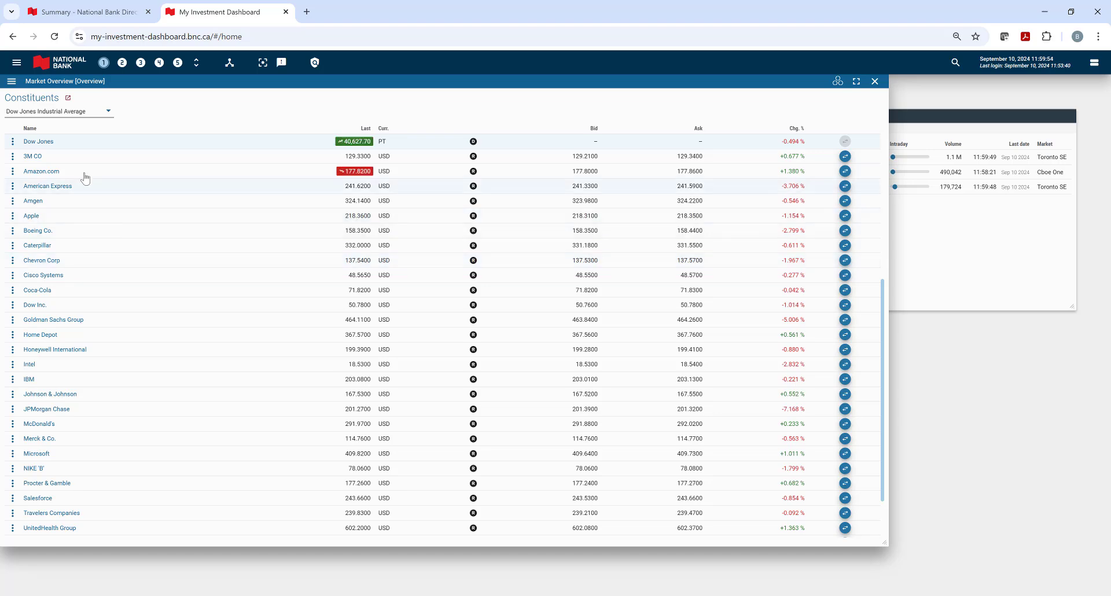
{"action": "left_click_drag", "start_coordinate": [89, 173], "coordinate": [1000, 219]}
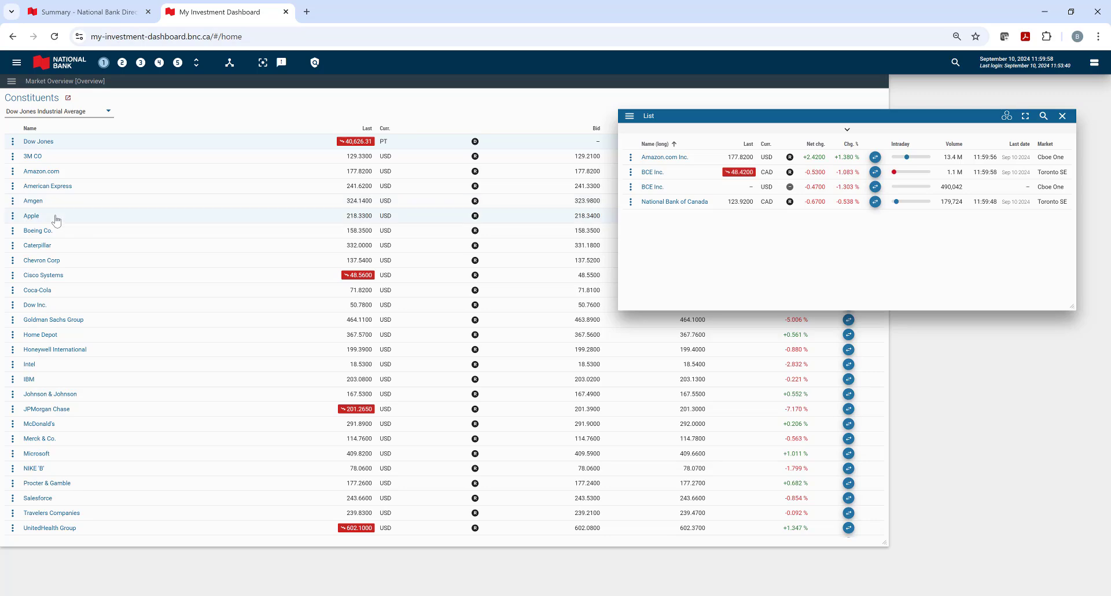
{"action": "left_click_drag", "start_coordinate": [54, 218], "coordinate": [952, 255]}
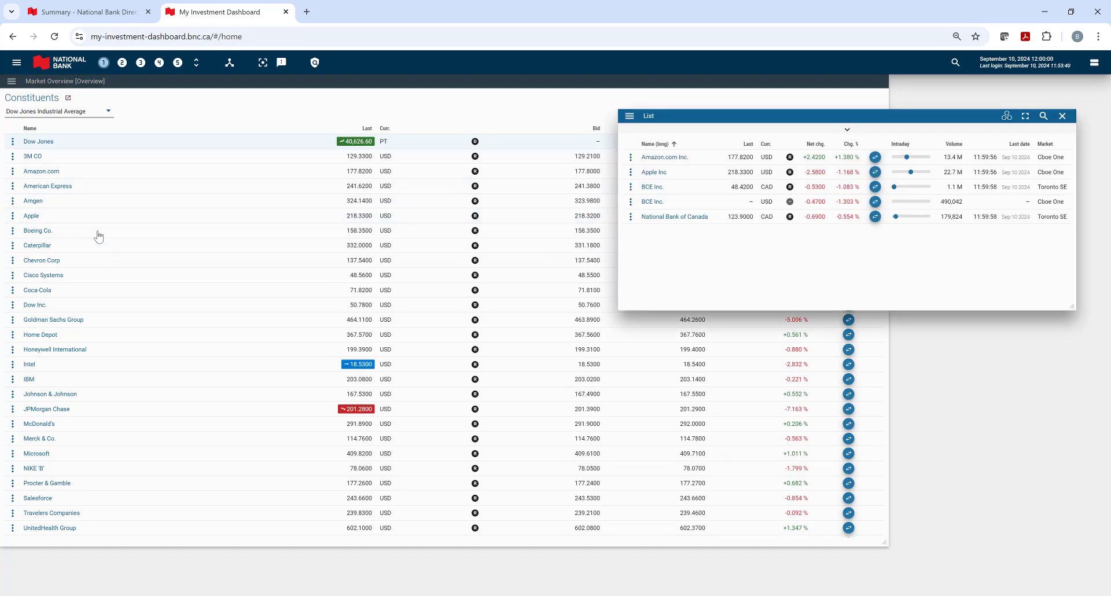
{"action": "left_click_drag", "start_coordinate": [96, 230], "coordinate": [943, 236]}
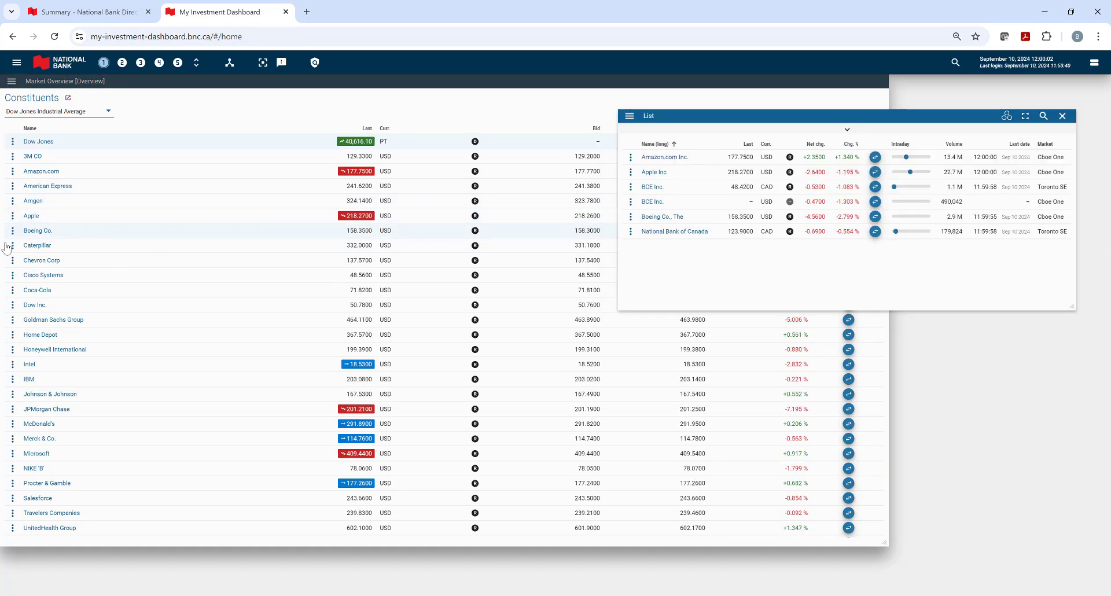
{"action": "left_click_drag", "start_coordinate": [72, 251], "coordinate": [929, 276]}
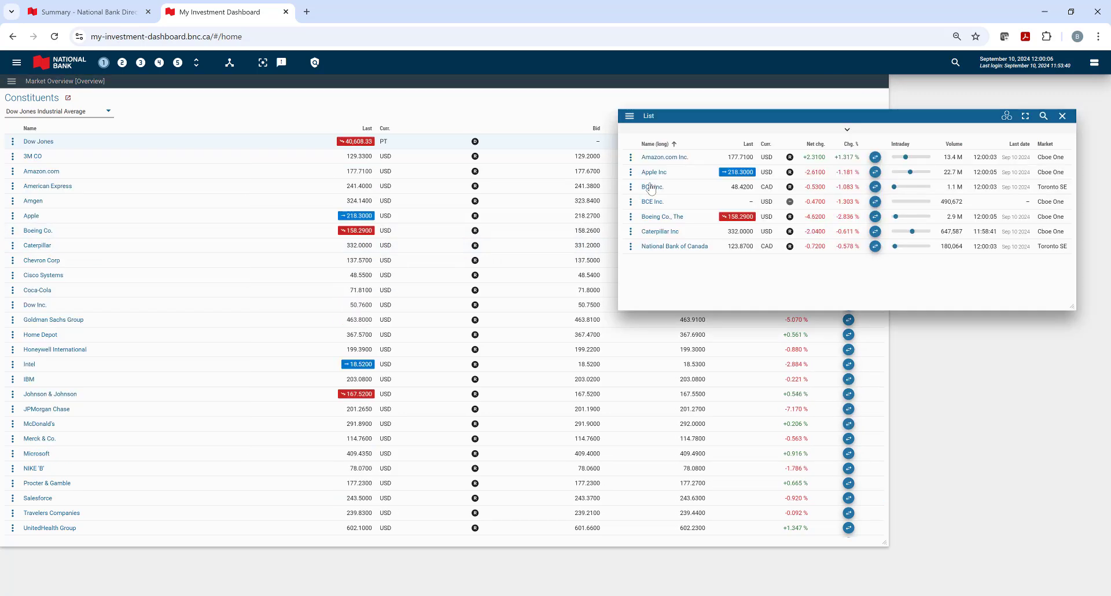
- Resize Market Overview into a tall, narrow column, and place the List widget directly beside it, slightly narrower and taller
{"action": "left_click", "coordinate": [175, 82]}
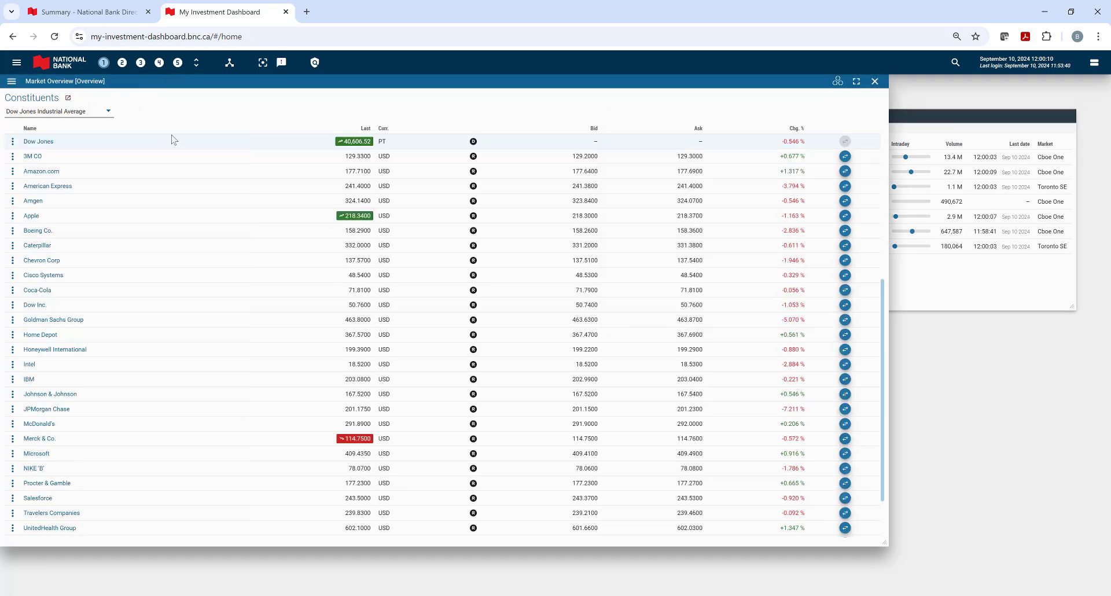
{"action": "scroll", "coordinate": [168, 290], "scroll_direction": "up", "scroll_amount": 7}
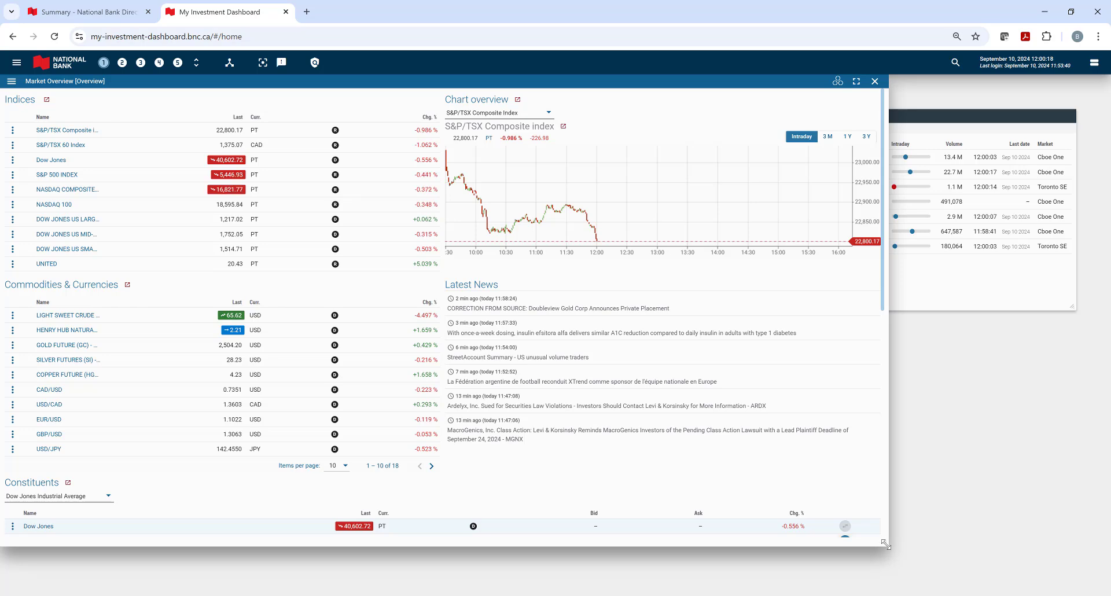
{"action": "left_click_drag", "start_coordinate": [886, 544], "coordinate": [105, 595]}
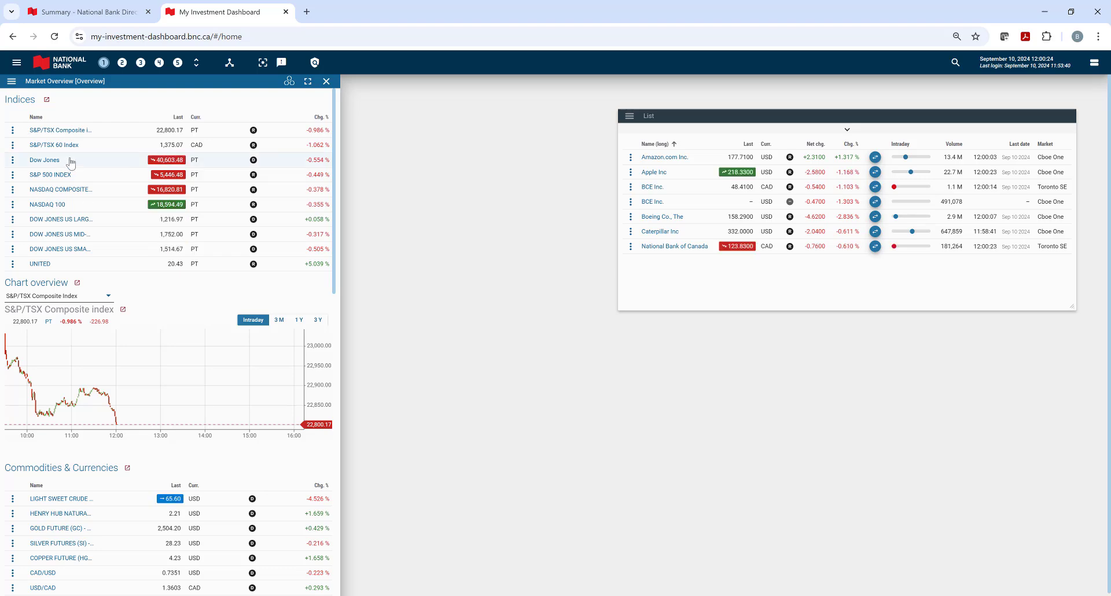
{"action": "left_click_drag", "start_coordinate": [716, 119], "coordinate": [462, 81]}
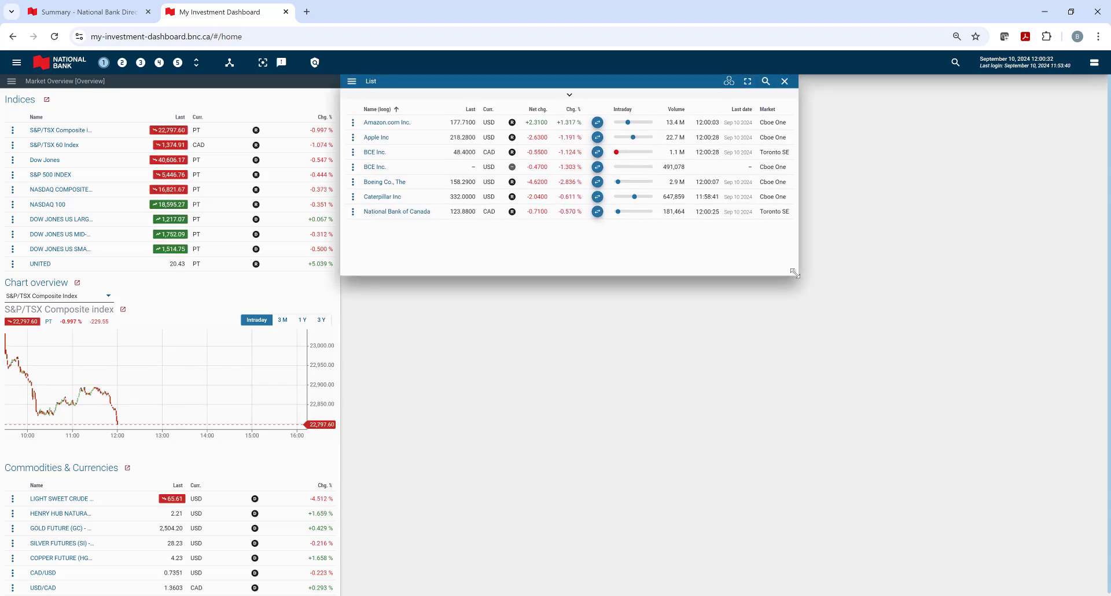
{"action": "left_click_drag", "start_coordinate": [795, 273], "coordinate": [782, 302]}
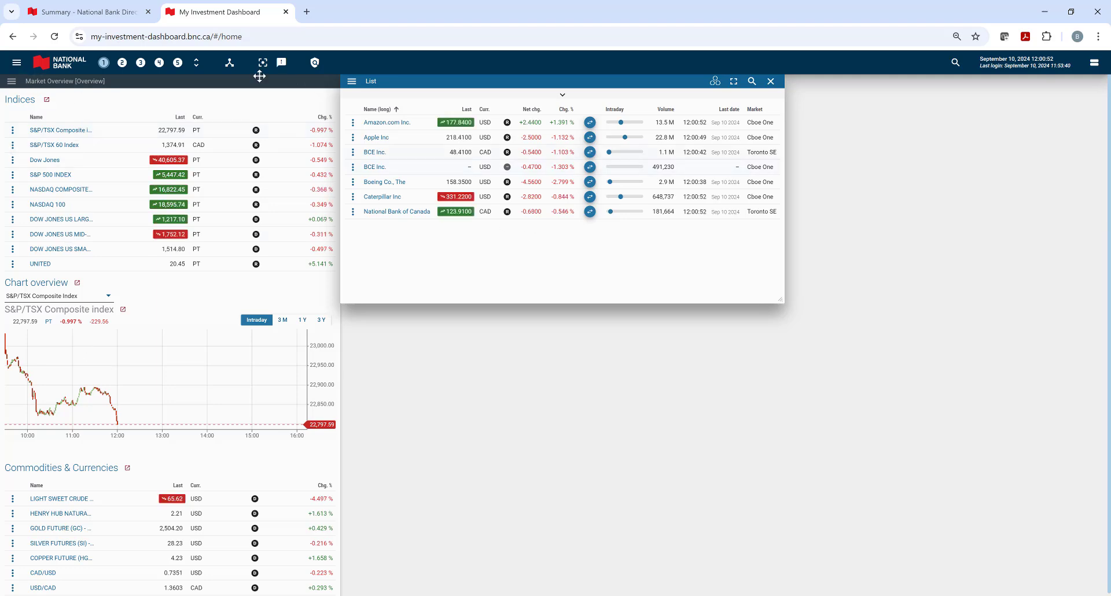
- Add a Chart widget to the dashboard and place it directly below the List widget, beside Market Overview
{"action": "left_click", "coordinate": [17, 64]}
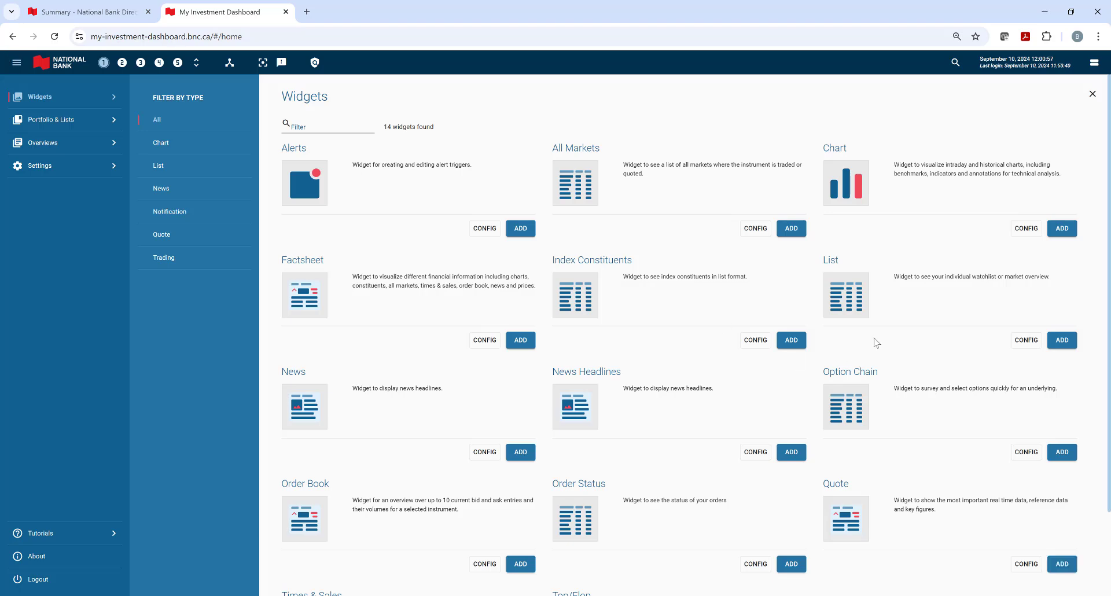
{"action": "scroll", "coordinate": [880, 346], "scroll_direction": "down", "scroll_amount": 3}
{"action": "scroll", "coordinate": [879, 346], "scroll_direction": "up", "scroll_amount": 3}
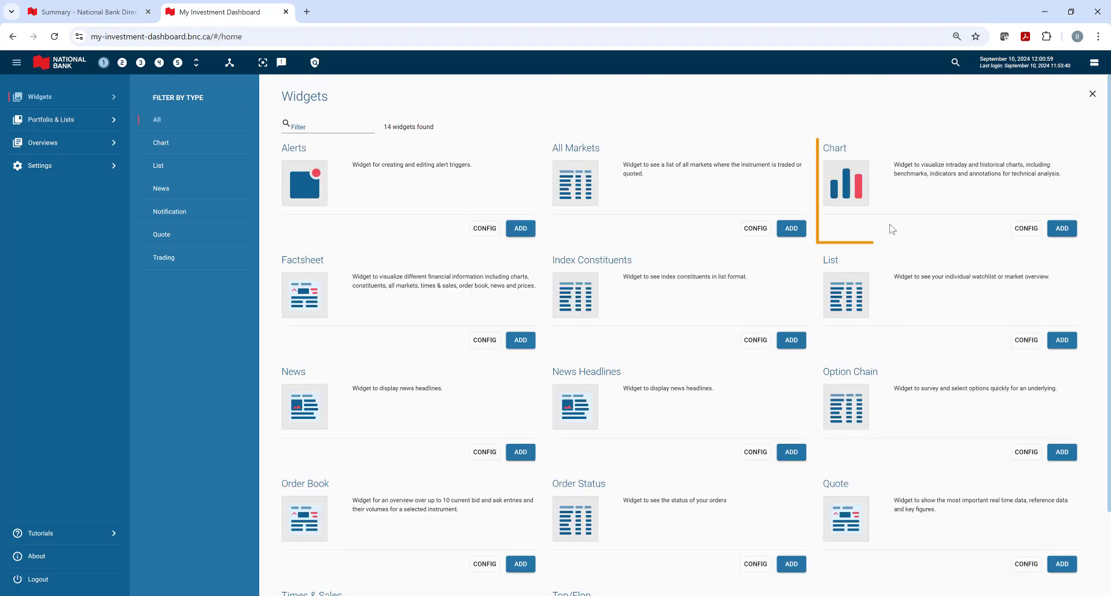
{"action": "left_click", "coordinate": [1062, 230]}
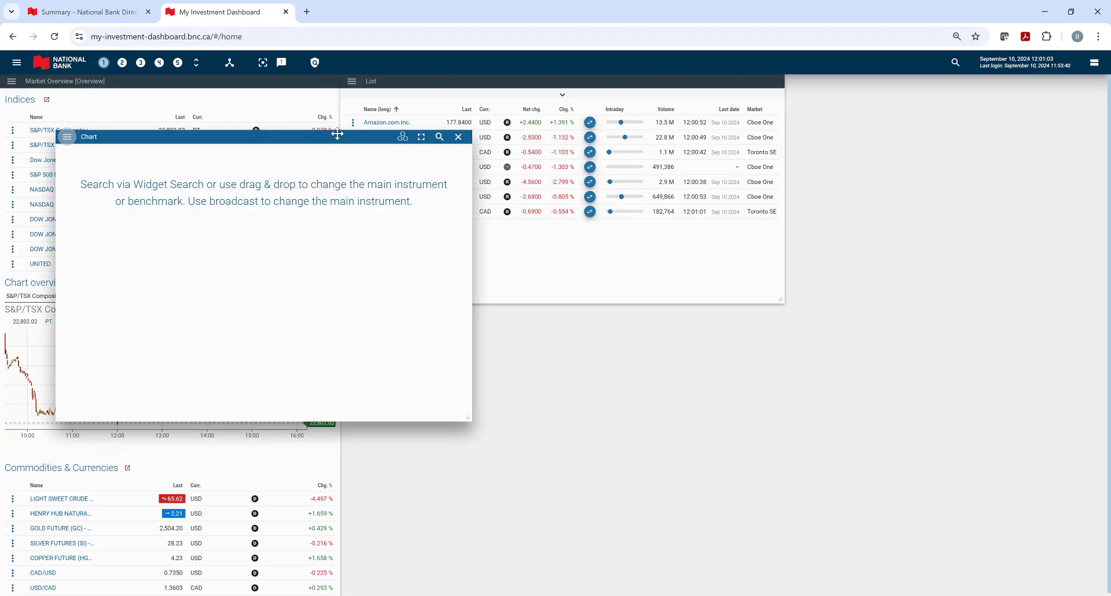
{"action": "left_click_drag", "start_coordinate": [336, 134], "coordinate": [612, 321]}
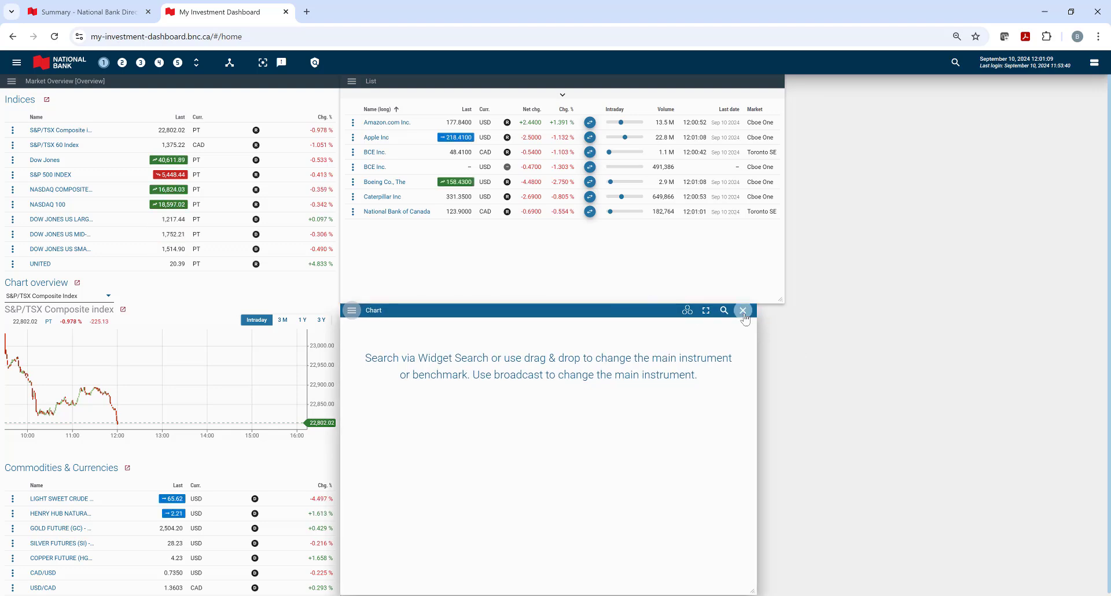
- Search for "tsla" in the Chart widget and load Tesla Inc. as its main instrument
{"action": "left_click", "coordinate": [724, 310]}
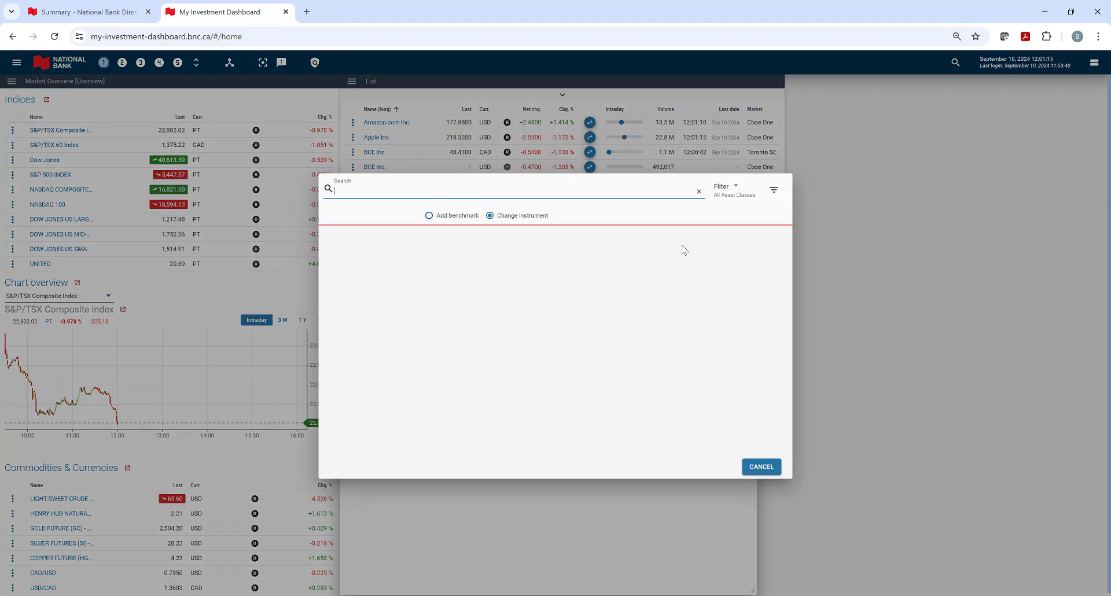
{"action": "type", "text": "ts"}
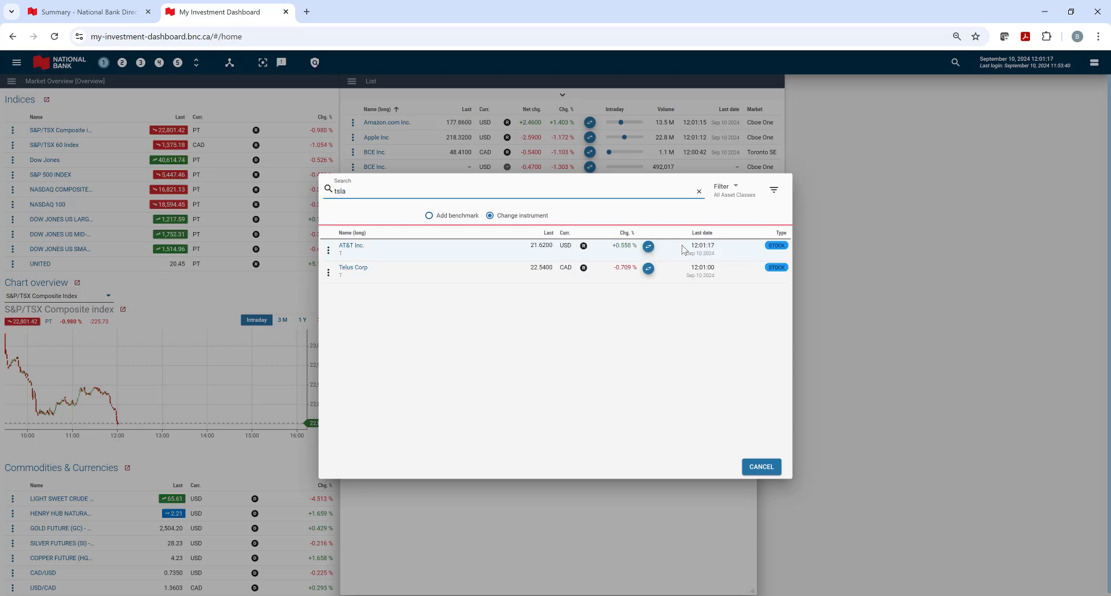
{"action": "type", "text": "la"}
{"action": "left_click", "coordinate": [433, 250]}
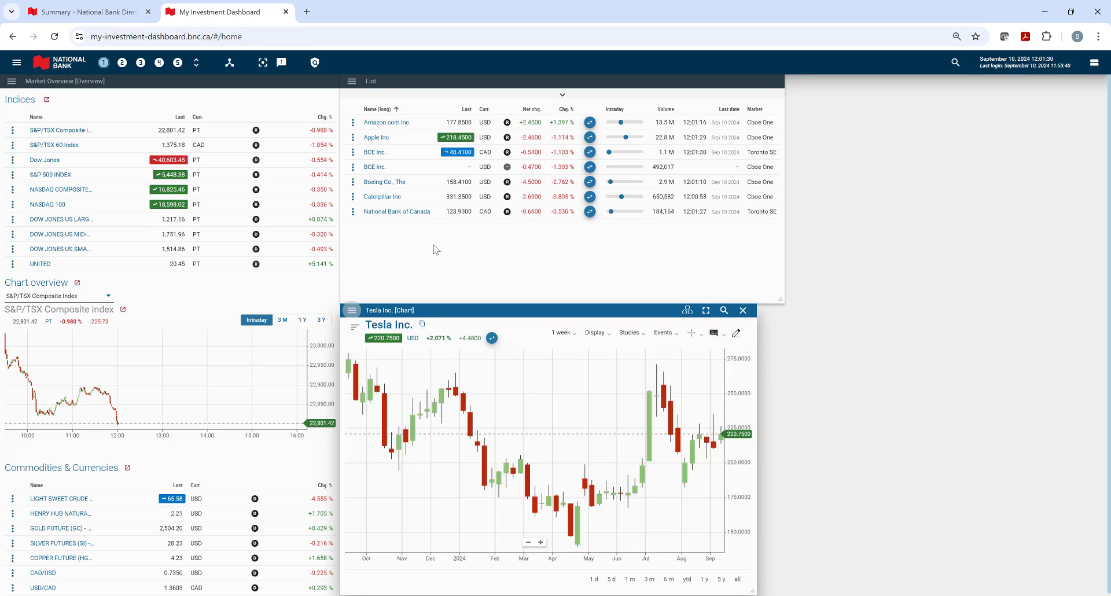
- Link the Chart, List and Market Overview widgets by assigning each of them to broadcast Group 1
{"action": "left_click", "coordinate": [688, 311]}
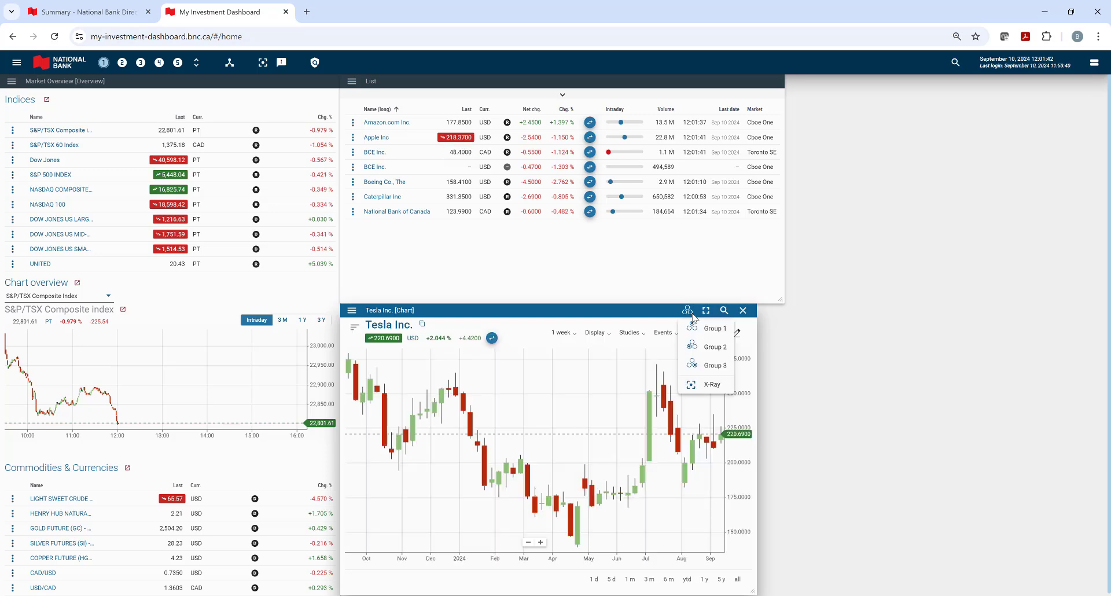
{"action": "left_click", "coordinate": [692, 330]}
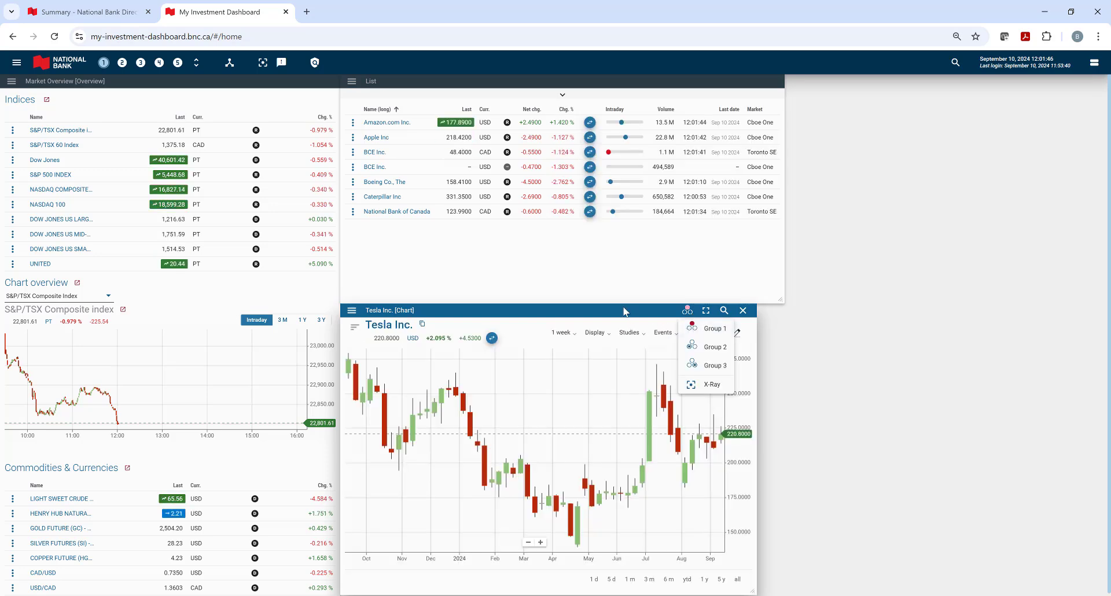
{"action": "left_click", "coordinate": [620, 87]}
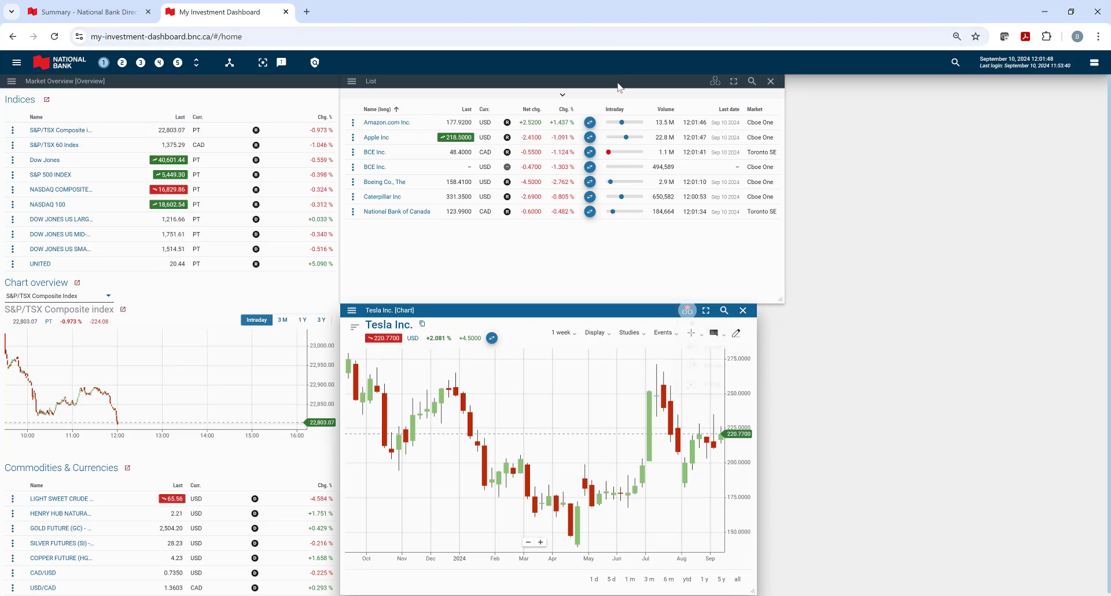
{"action": "left_click", "coordinate": [716, 84]}
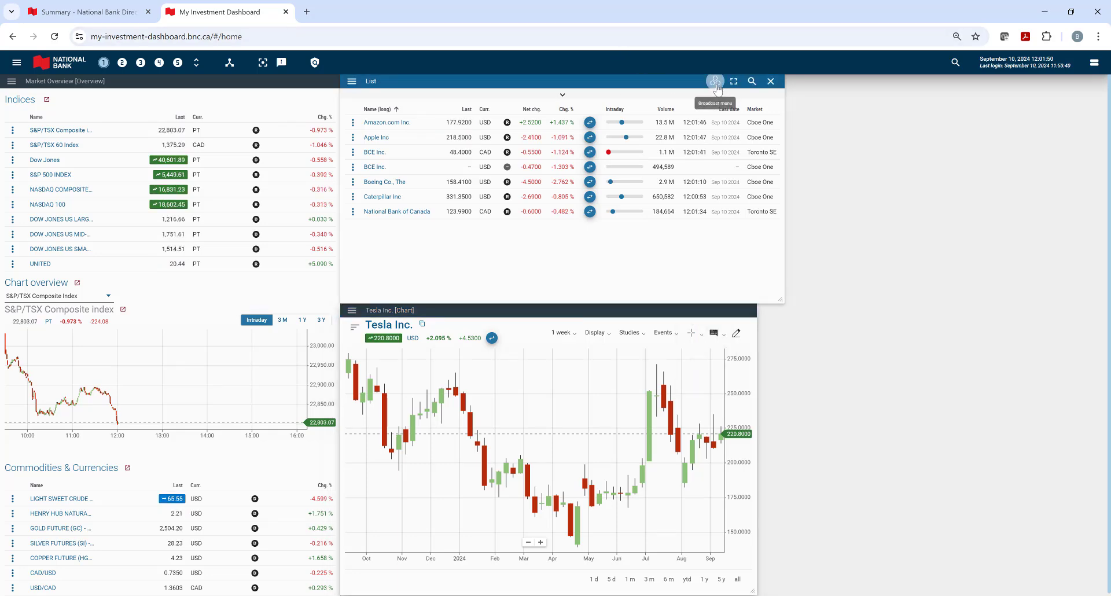
{"action": "left_click", "coordinate": [717, 85]}
{"action": "left_click", "coordinate": [739, 101]}
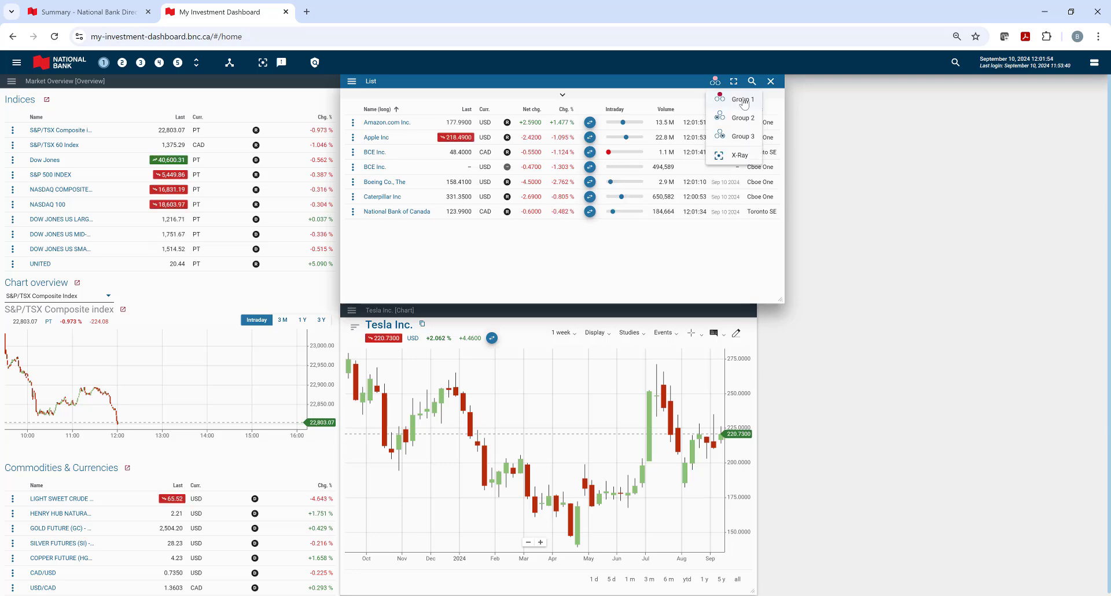
{"action": "left_click", "coordinate": [144, 83]}
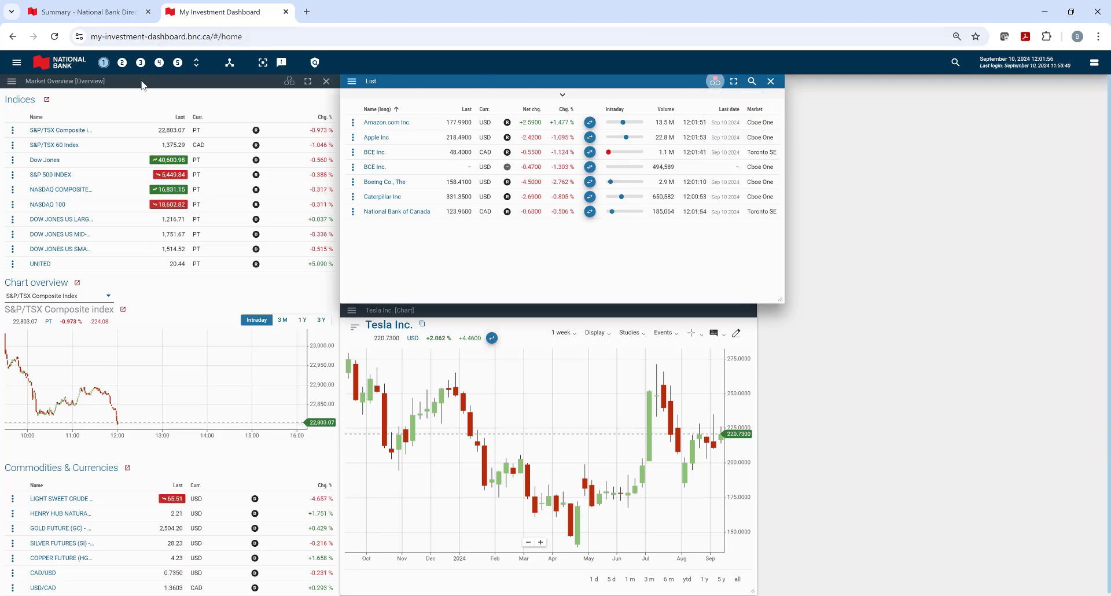
{"action": "left_click", "coordinate": [290, 81]}
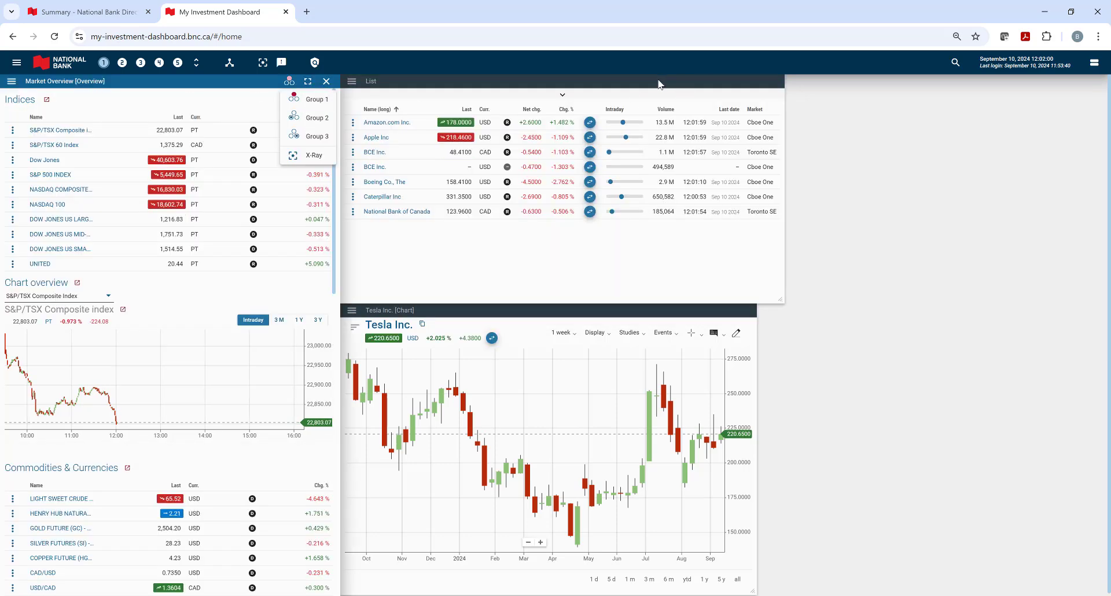
{"action": "key", "text": "Escape"}
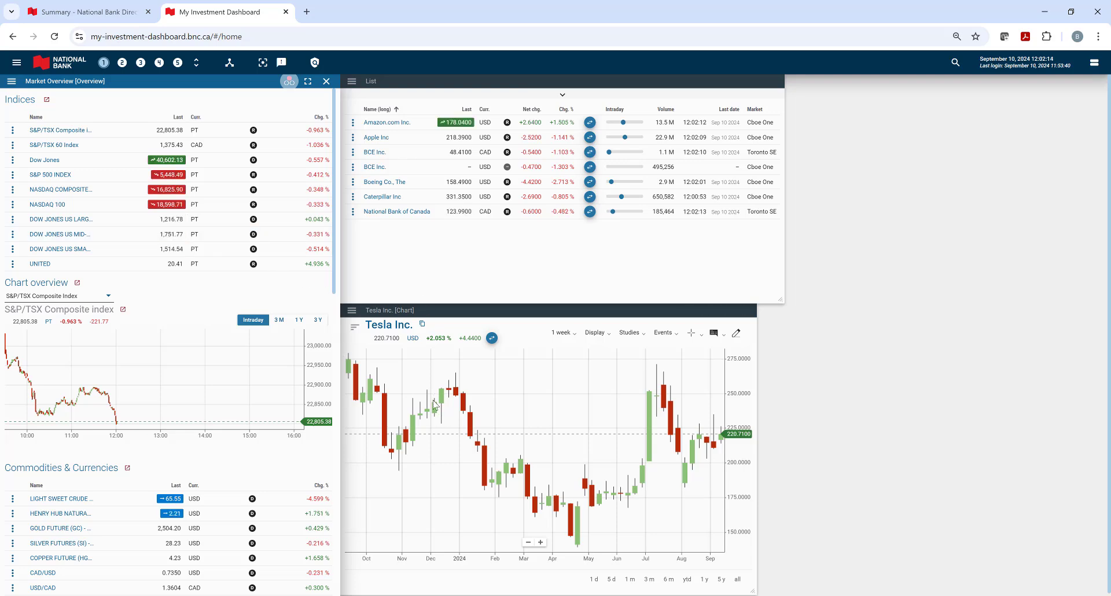
- Display the Dow Jones from Market Overview in the linked chart, followed by National Bank of Canada from the List widget
{"action": "left_click", "coordinate": [39, 161]}
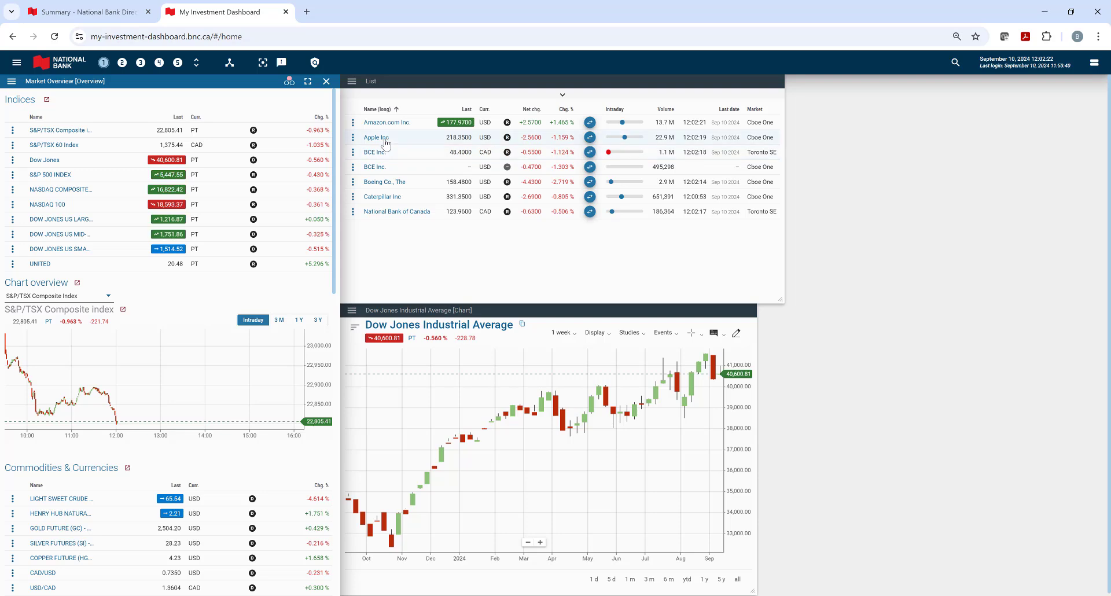
{"action": "left_click", "coordinate": [388, 213]}
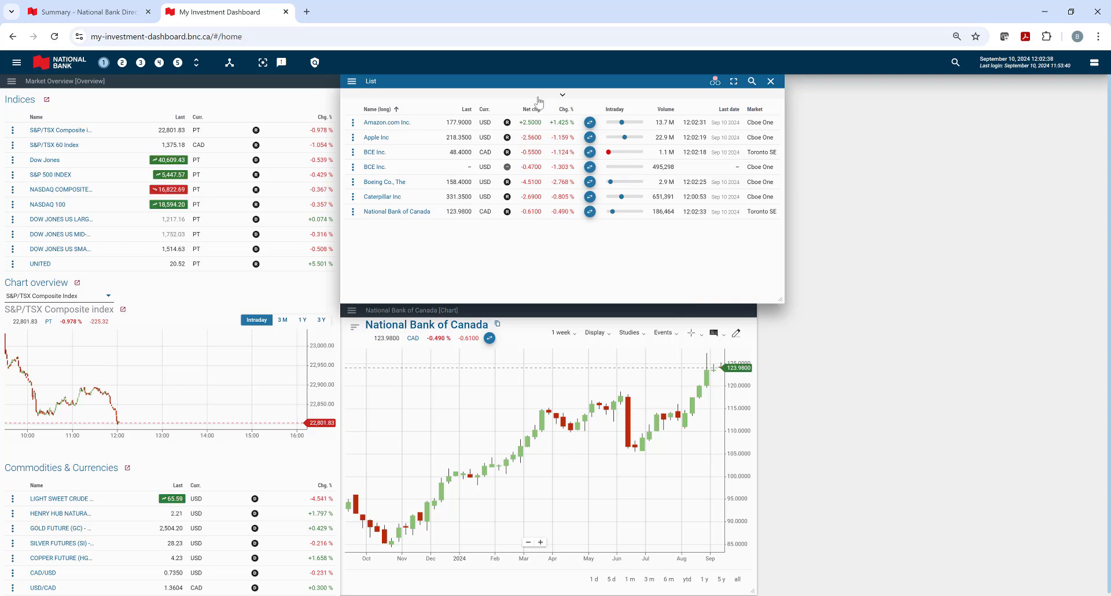
- Save the List widget's stocks as a watchlist named "NBDB VIDEO" and close the widget
{"action": "left_click", "coordinate": [353, 82]}
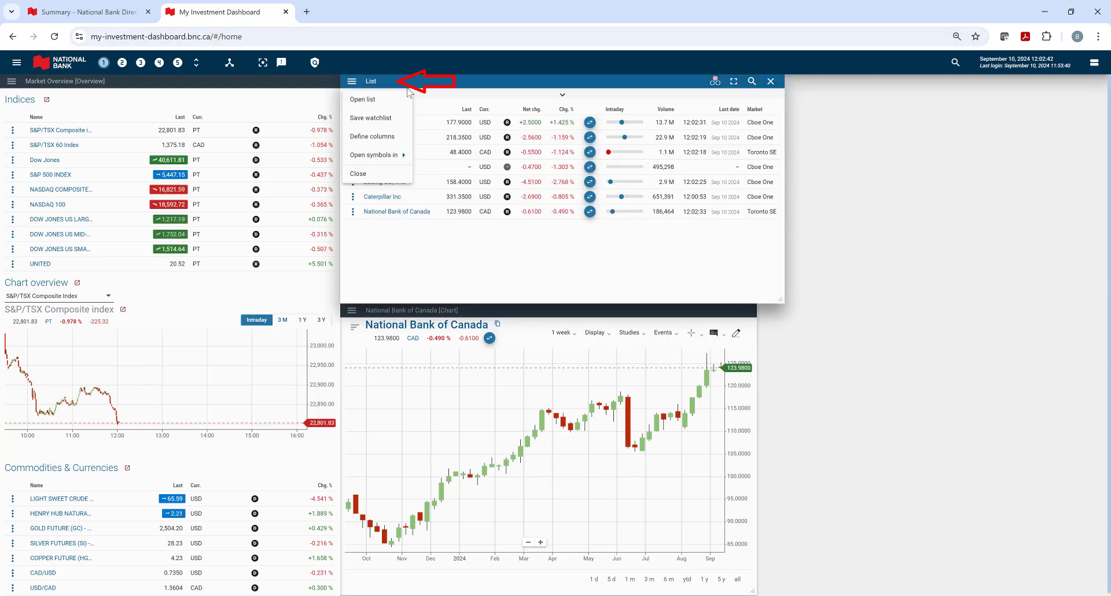
{"action": "left_click", "coordinate": [440, 85]}
{"action": "left_click", "coordinate": [355, 84]}
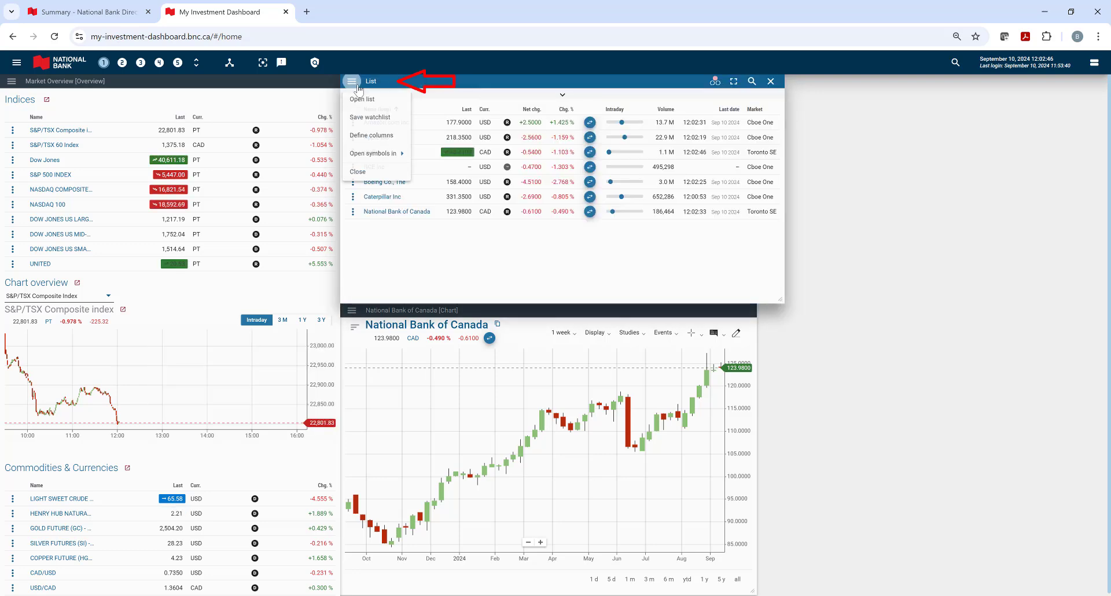
{"action": "left_click", "coordinate": [369, 118]}
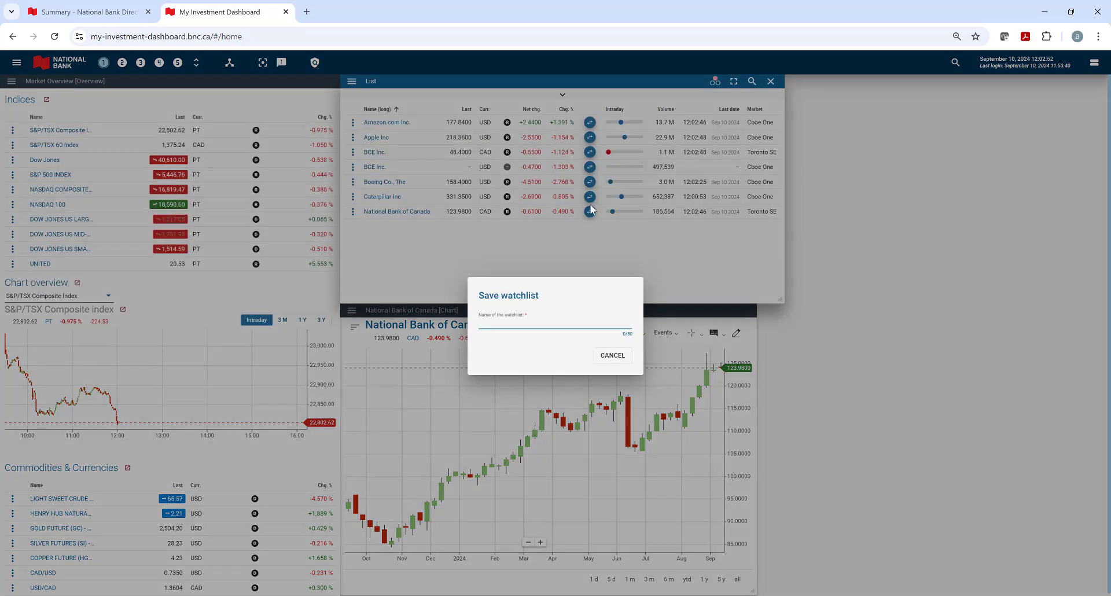
{"action": "type", "text": "N"}
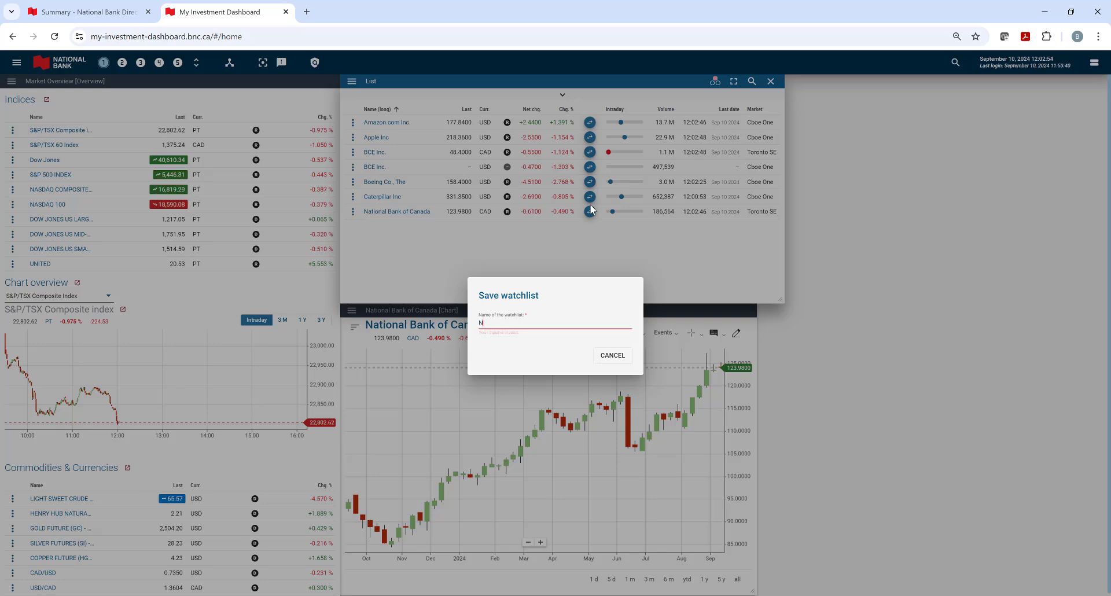
{"action": "type", "text": "BDB VIDEO"}
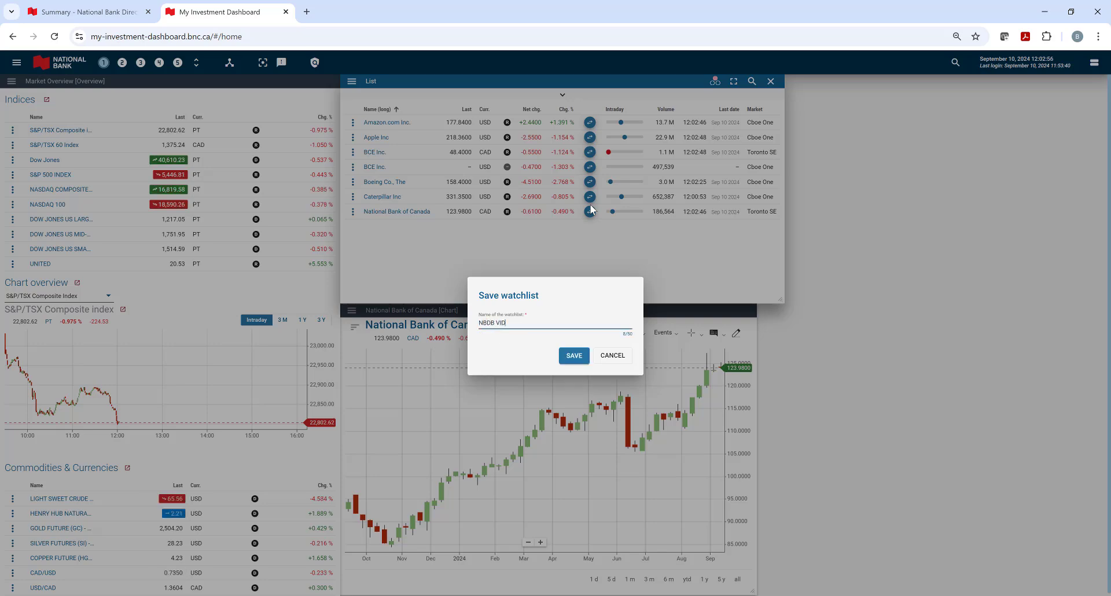
{"action": "left_click", "coordinate": [575, 357]}
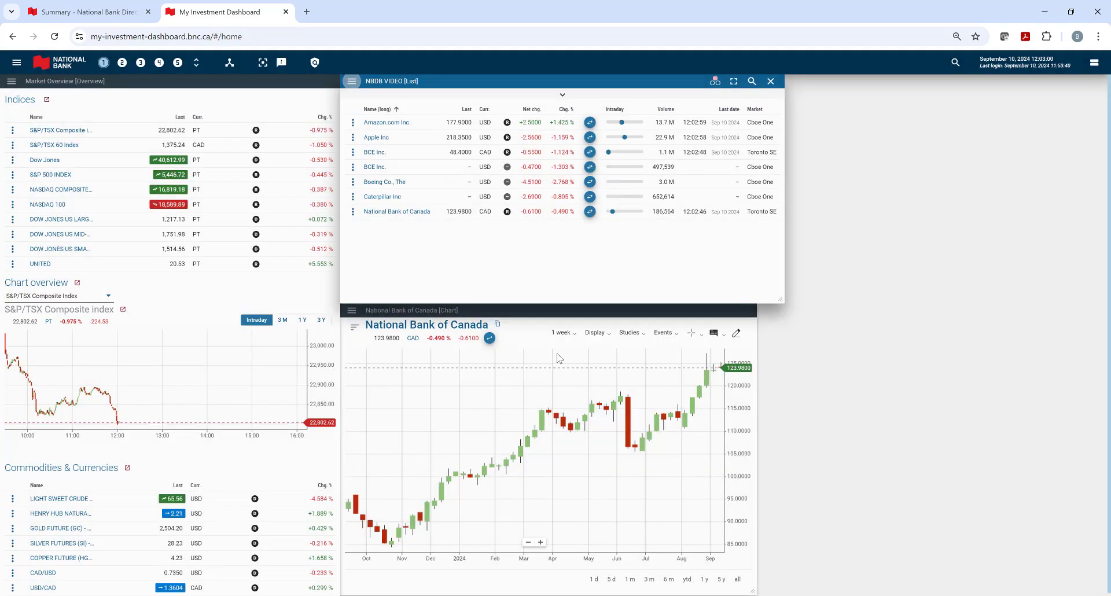
{"action": "left_click", "coordinate": [771, 83]}
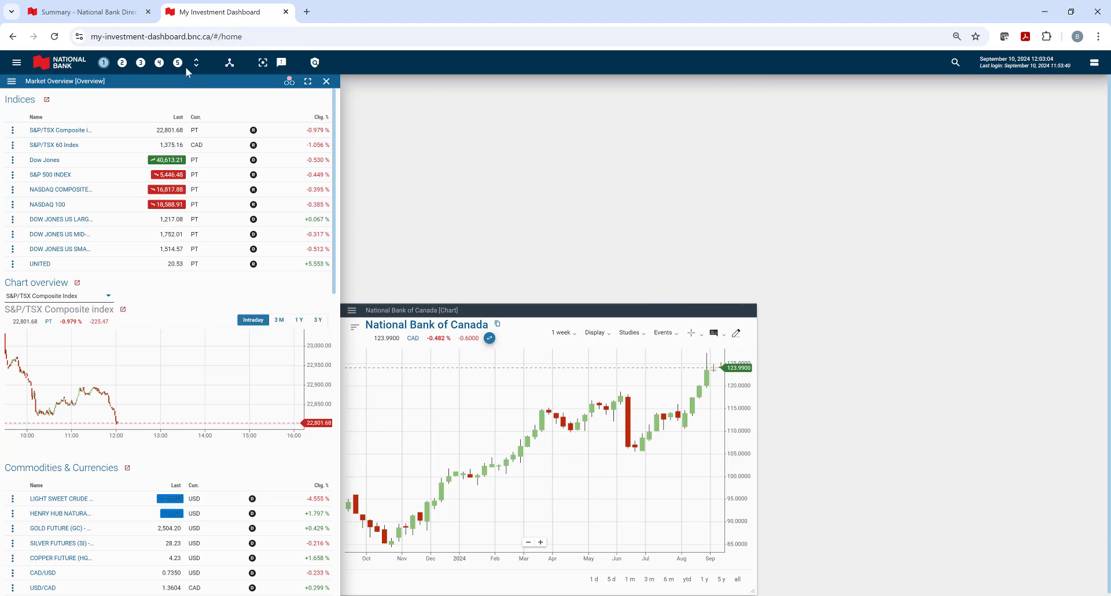
- Add a new List widget to the workspace and place it above the Chart widget, beside Market Overview
{"action": "left_click", "coordinate": [16, 64]}
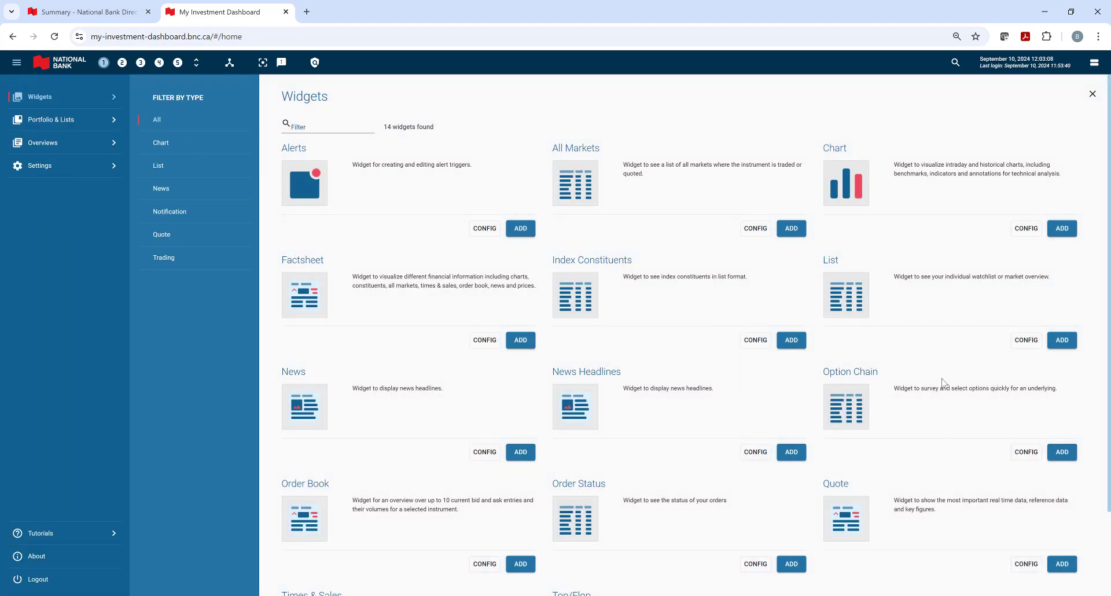
{"action": "left_click", "coordinate": [1062, 340]}
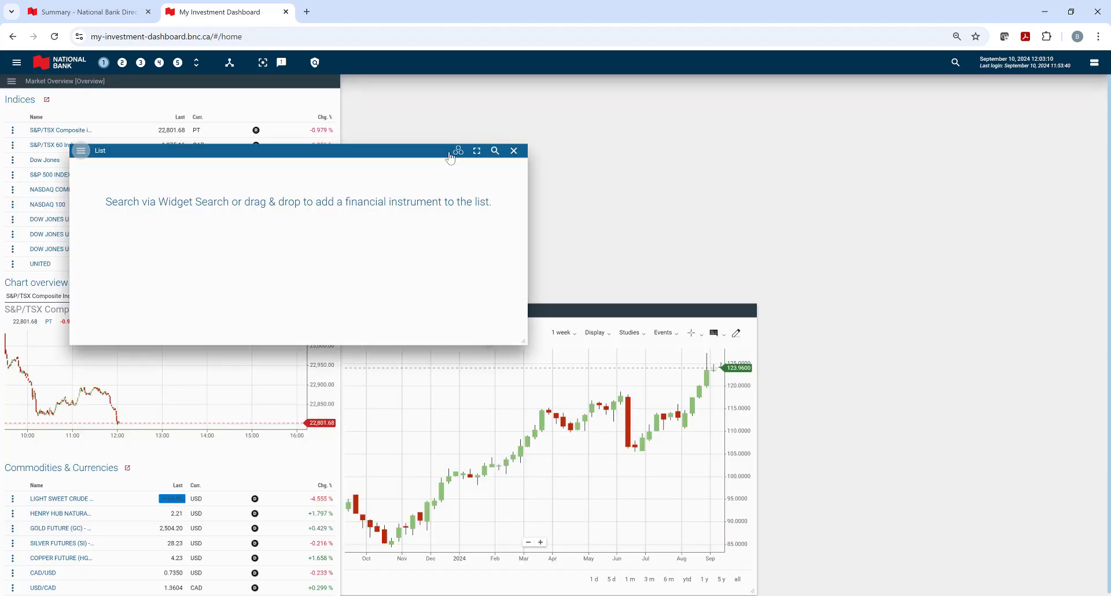
{"action": "left_click_drag", "start_coordinate": [449, 152], "coordinate": [692, 82]}
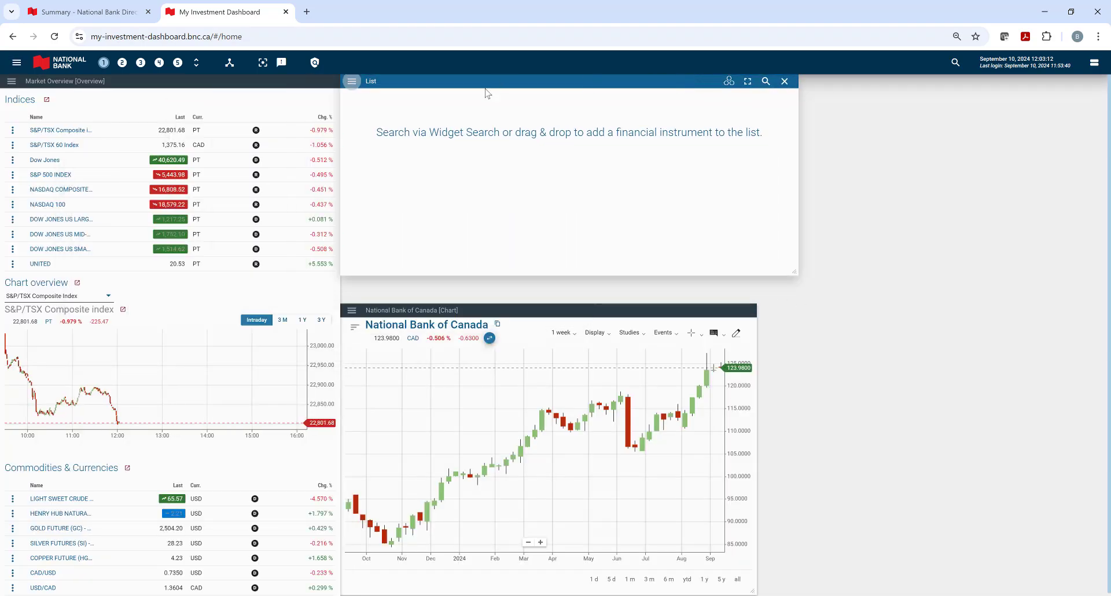
- Open the NBDB VIDEO watchlist in the new List widget and enlarge the widget down to the Chart widget's upper edge
{"action": "left_click", "coordinate": [352, 82]}
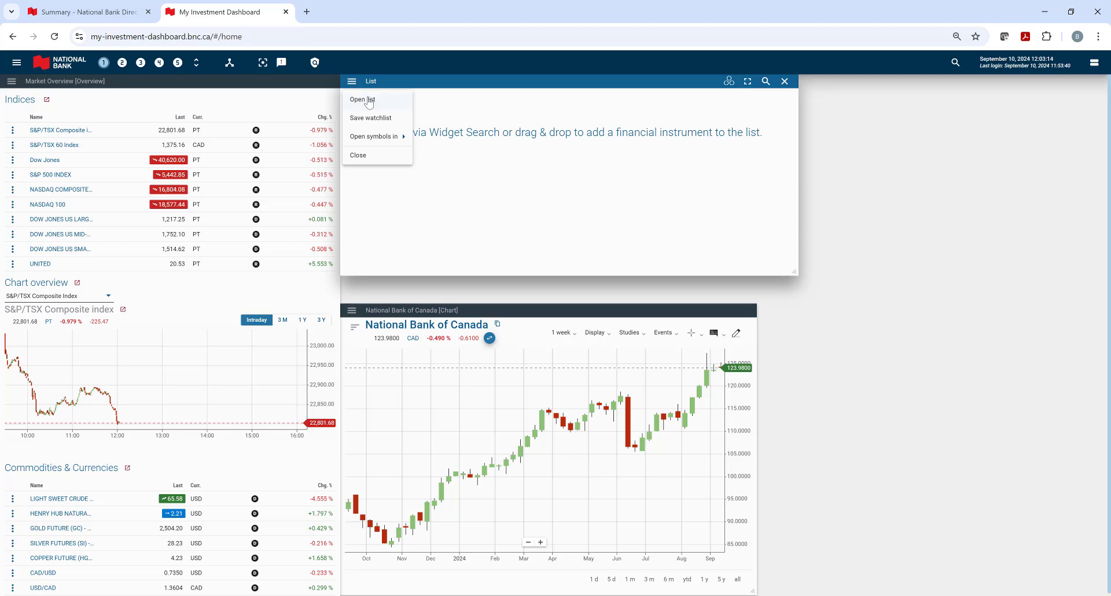
{"action": "left_click", "coordinate": [365, 100]}
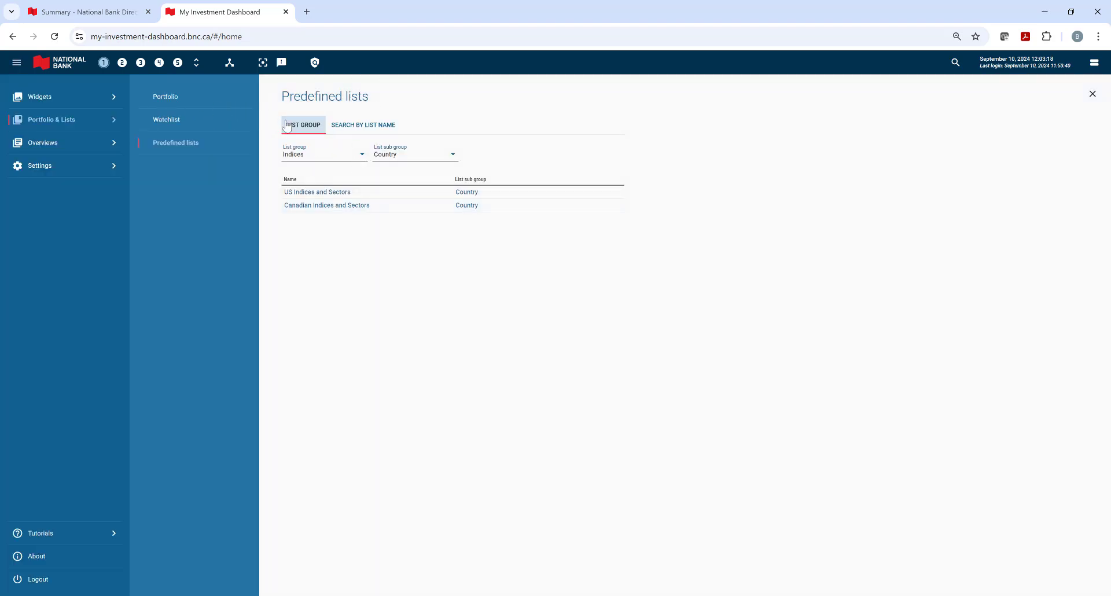
{"action": "left_click", "coordinate": [181, 122]}
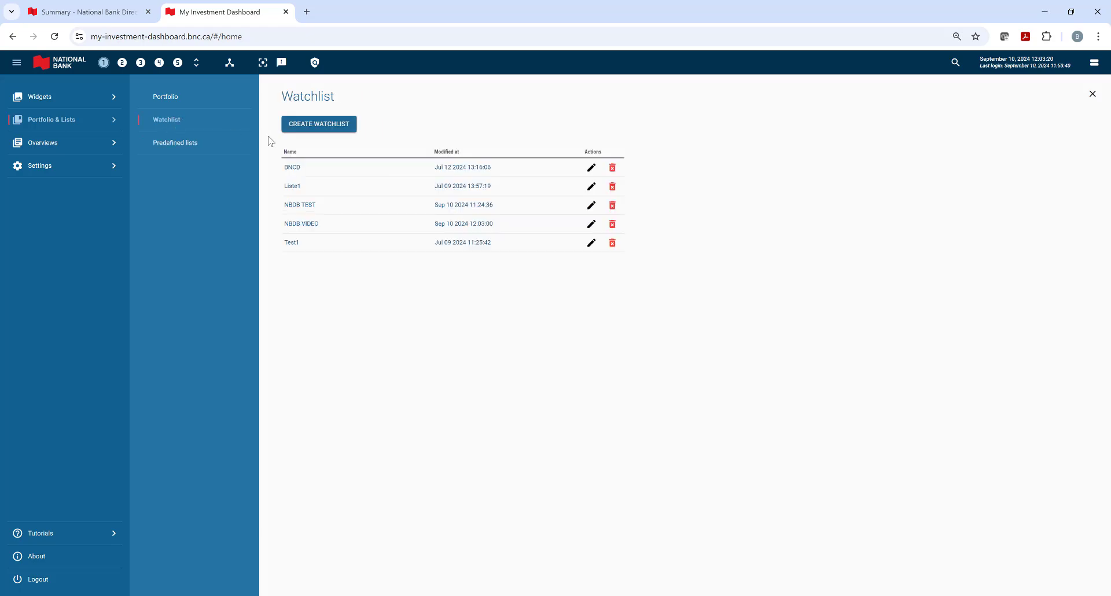
{"action": "left_click", "coordinate": [306, 225]}
{"action": "left_click_drag", "start_coordinate": [1028, 272], "coordinate": [796, 301]}
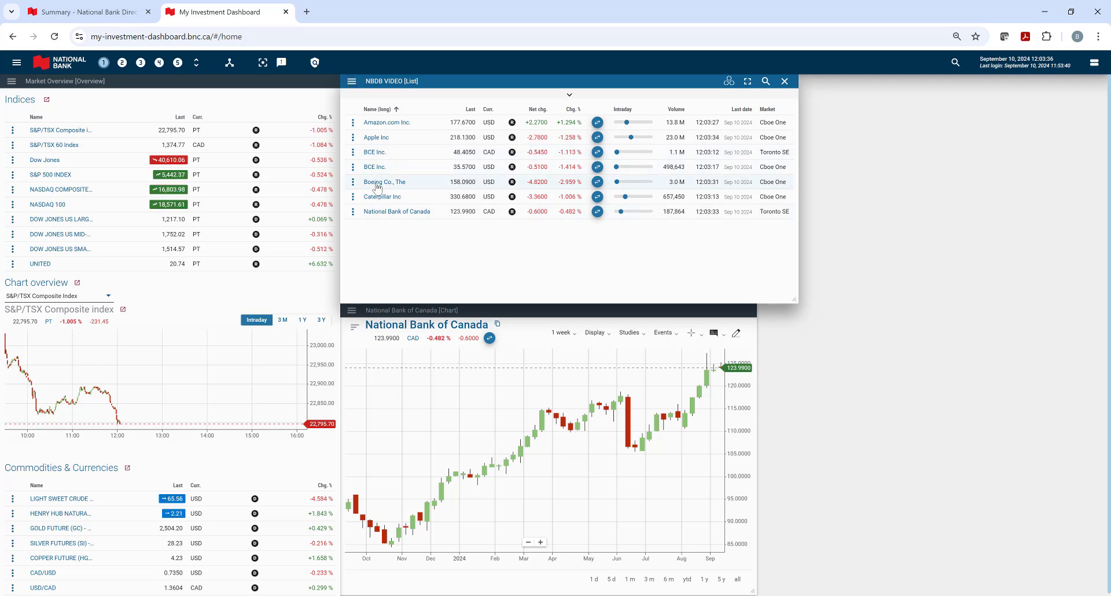
- Open the Boeing Co. factsheet from the NBDB VIDEO list and place it below the list, overlapping the Chart widget's edge
{"action": "left_click", "coordinate": [377, 184]}
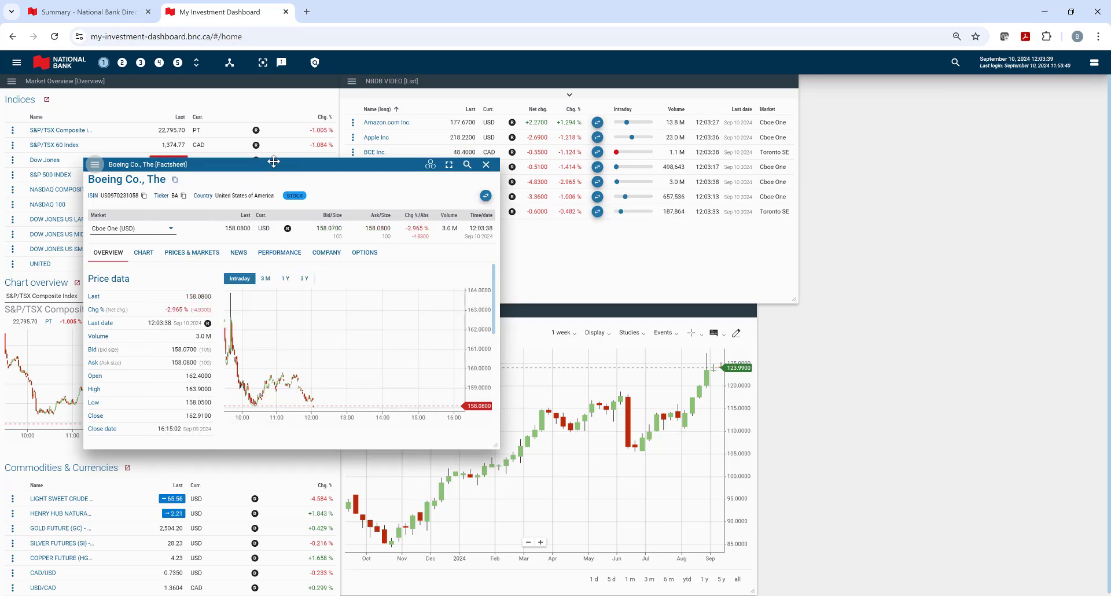
{"action": "left_click_drag", "start_coordinate": [274, 165], "coordinate": [878, 311]}
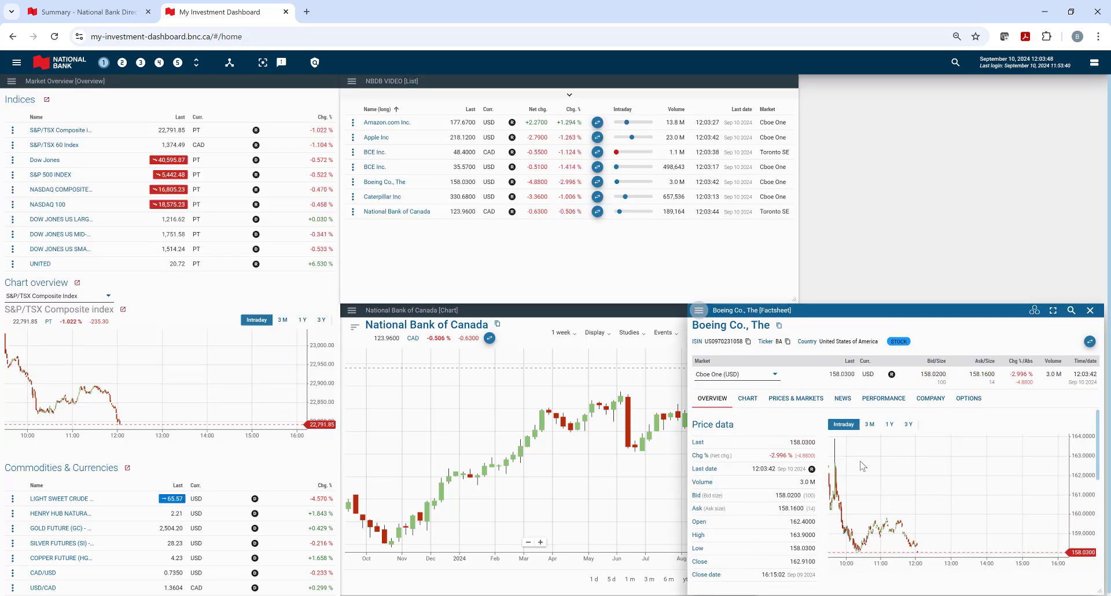
- Examine the overview data and the company portrait with key figures in the Boeing factsheet, ending back on the overview
{"action": "scroll", "coordinate": [793, 445], "scroll_direction": "down", "scroll_amount": 3}
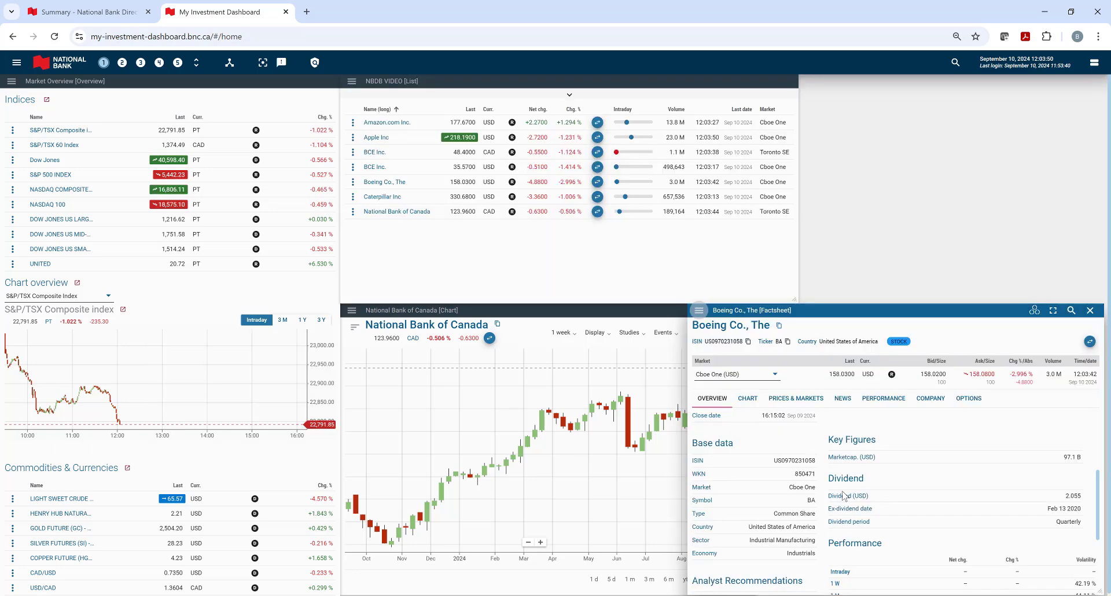
{"action": "scroll", "coordinate": [829, 522], "scroll_direction": "down", "scroll_amount": 3}
{"action": "scroll", "coordinate": [926, 529], "scroll_direction": "up", "scroll_amount": 6}
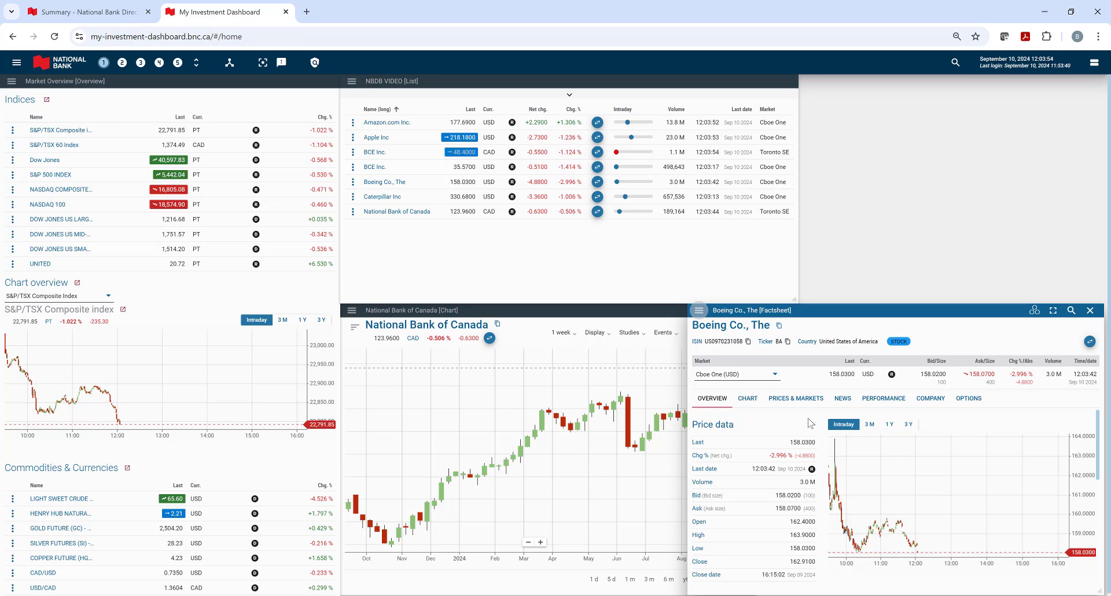
{"action": "left_click", "coordinate": [752, 399]}
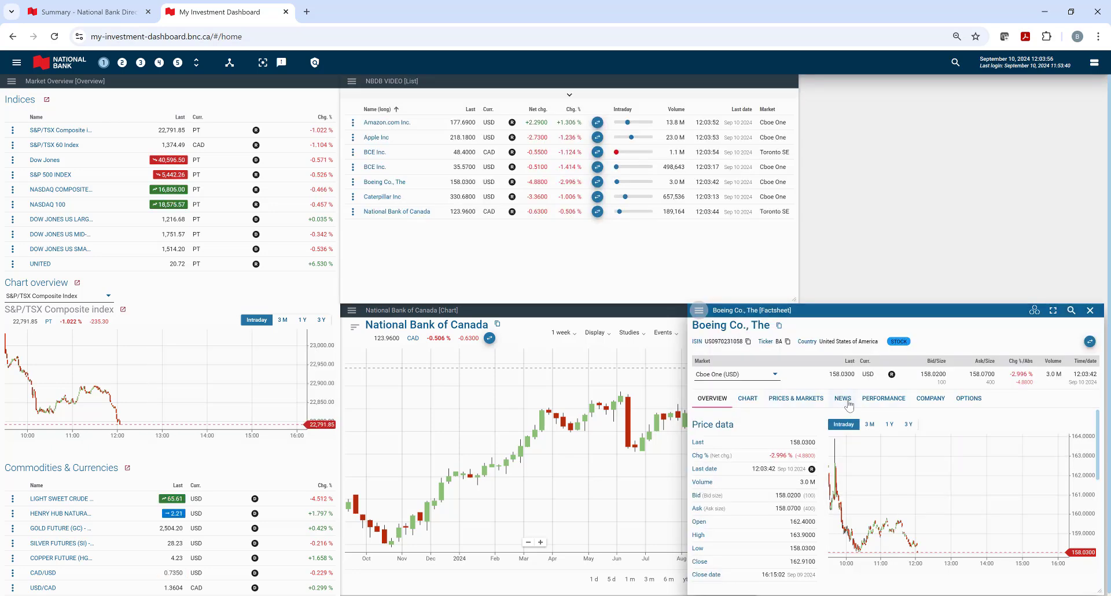
{"action": "left_click", "coordinate": [922, 399]}
{"action": "scroll", "coordinate": [906, 443], "scroll_direction": "down", "scroll_amount": 5}
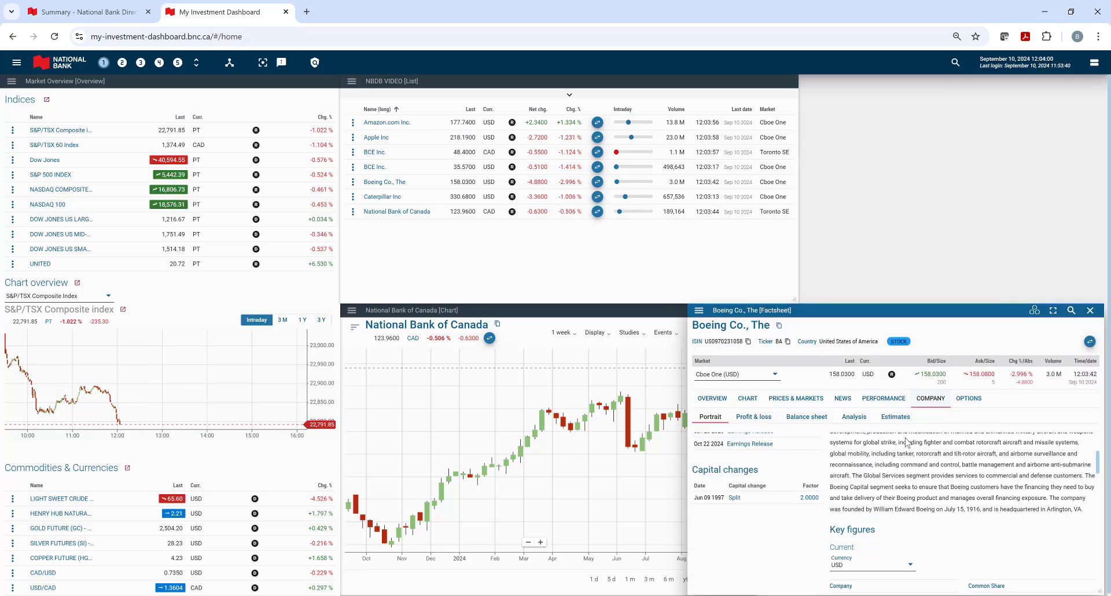
{"action": "scroll", "coordinate": [906, 442], "scroll_direction": "down", "scroll_amount": 3}
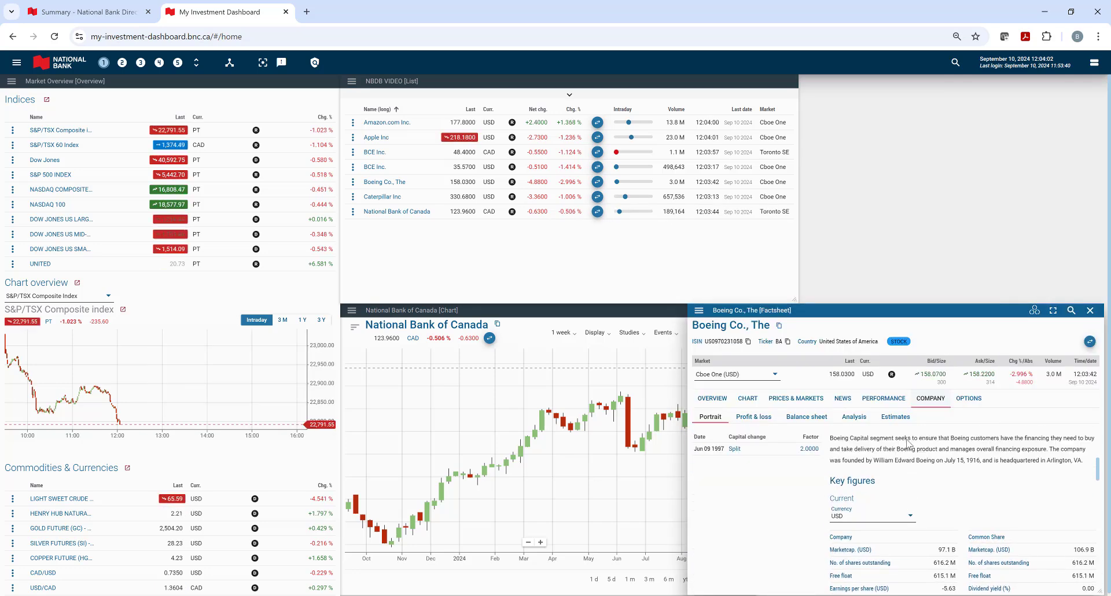
{"action": "scroll", "coordinate": [907, 444], "scroll_direction": "up", "scroll_amount": 8}
{"action": "left_click", "coordinate": [711, 398]}
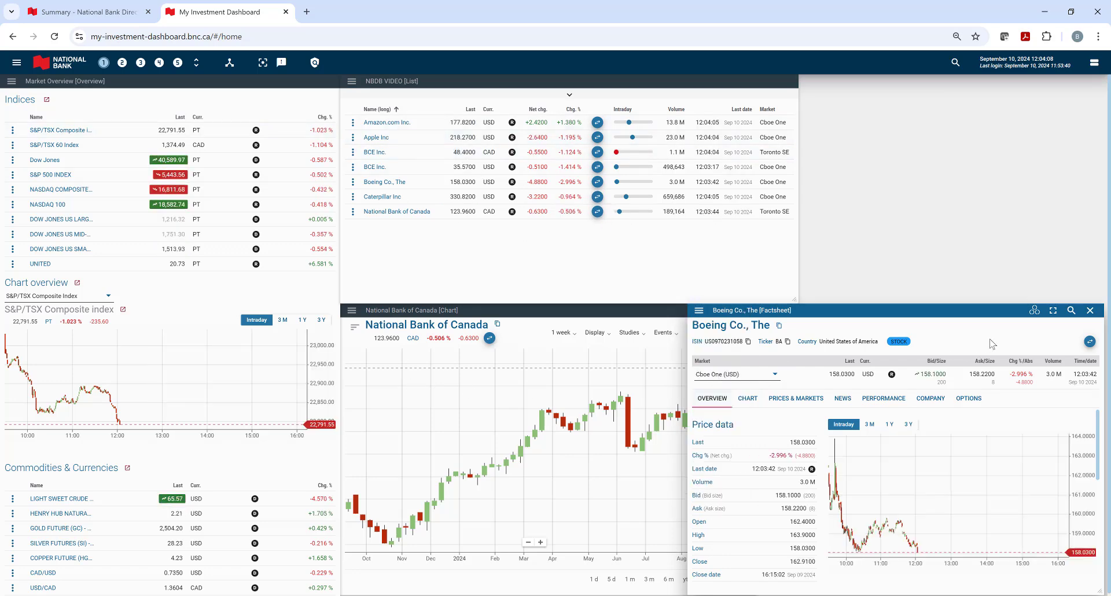
- Assign the Factsheet widget to broadcast Group 1 and check the NBDB VIDEO list's group assignment
{"action": "left_click", "coordinate": [1035, 311]}
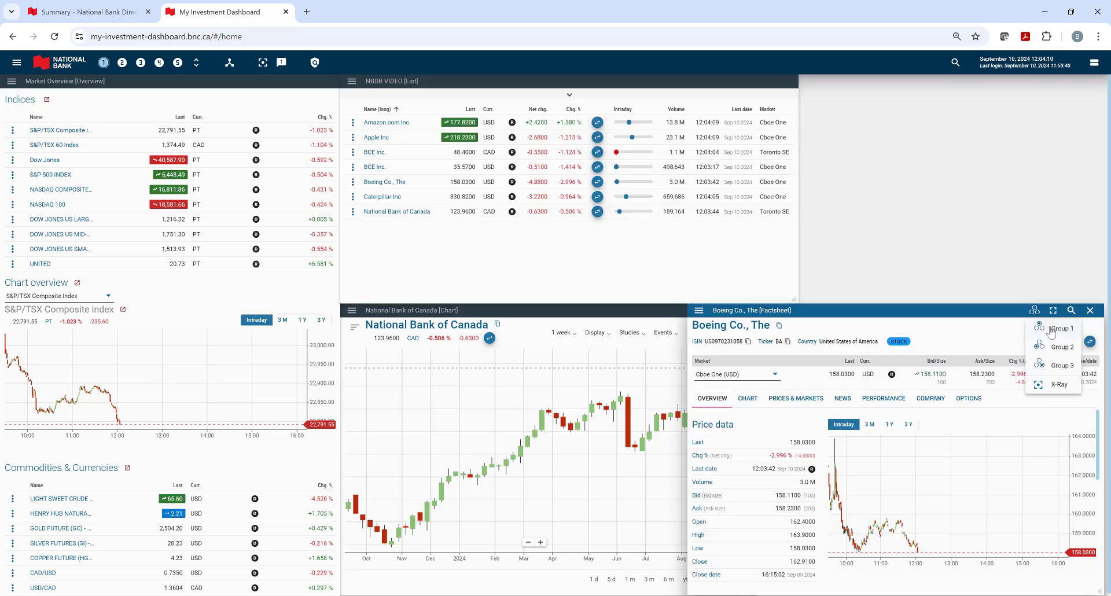
{"action": "left_click", "coordinate": [1052, 329]}
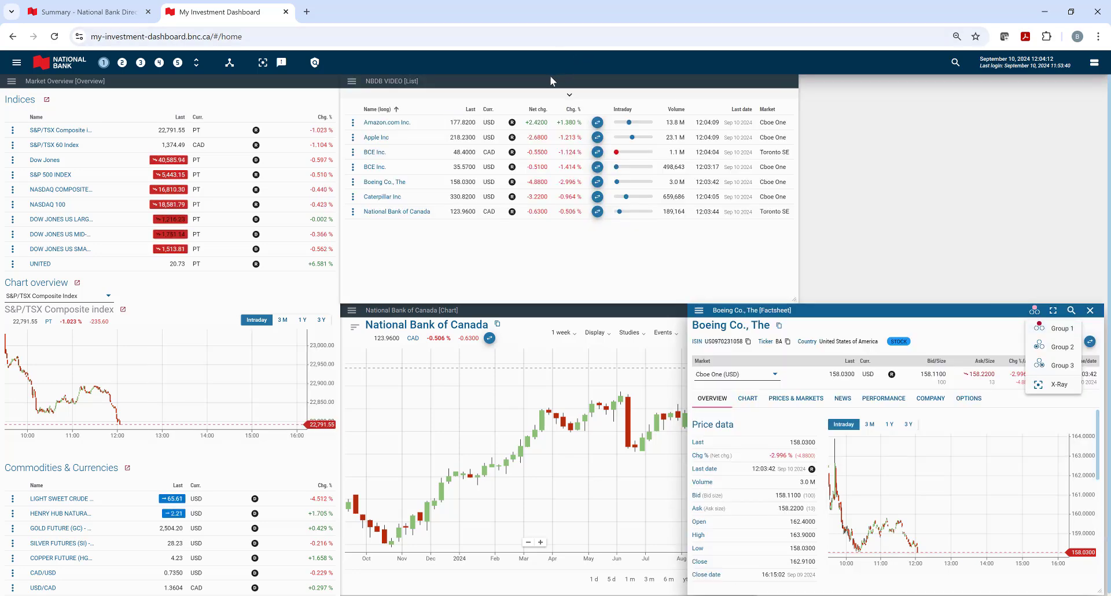
{"action": "left_click", "coordinate": [545, 81]}
{"action": "left_click", "coordinate": [729, 83]}
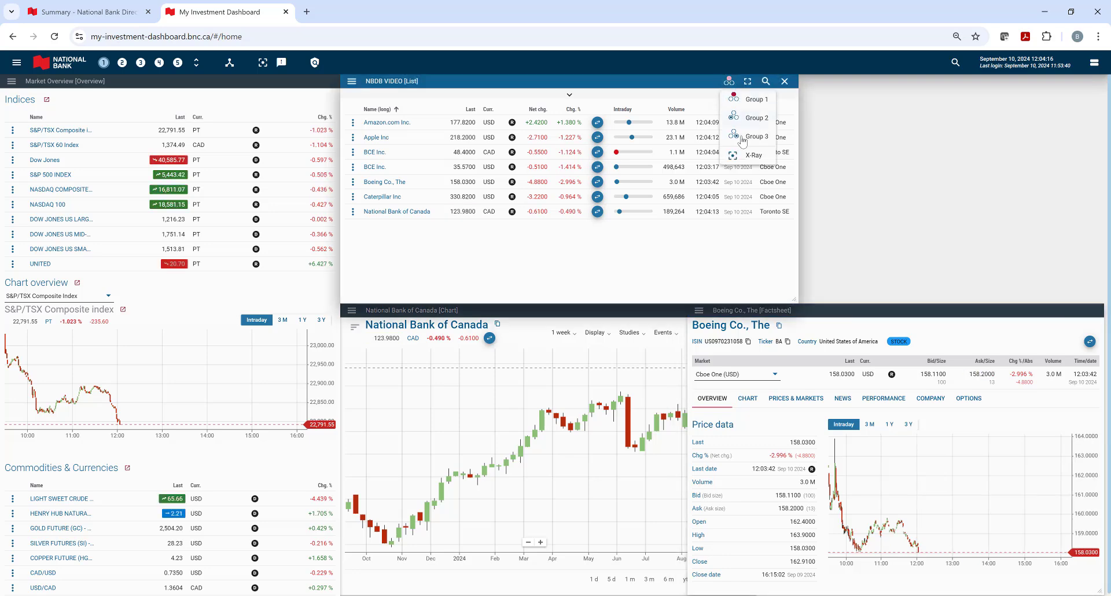
{"action": "left_click", "coordinate": [1064, 327]}
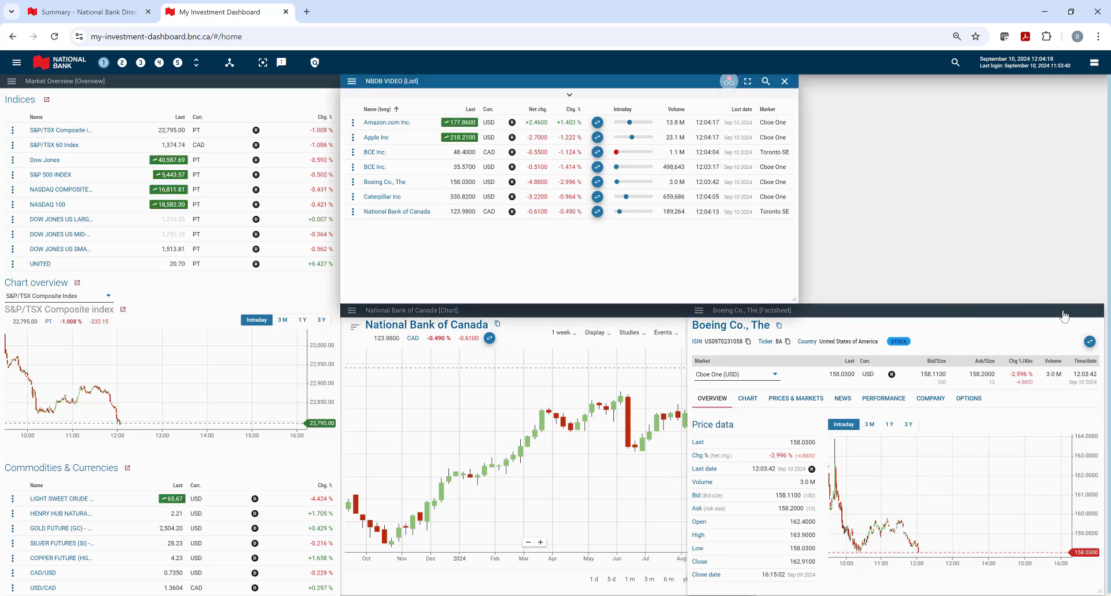
- Search for "nvda" in the Factsheet widget, load NVIDIA Corp. and add it to the NBDB VIDEO list
{"action": "left_click", "coordinate": [1071, 311]}
{"action": "type", "text": "nvda"}
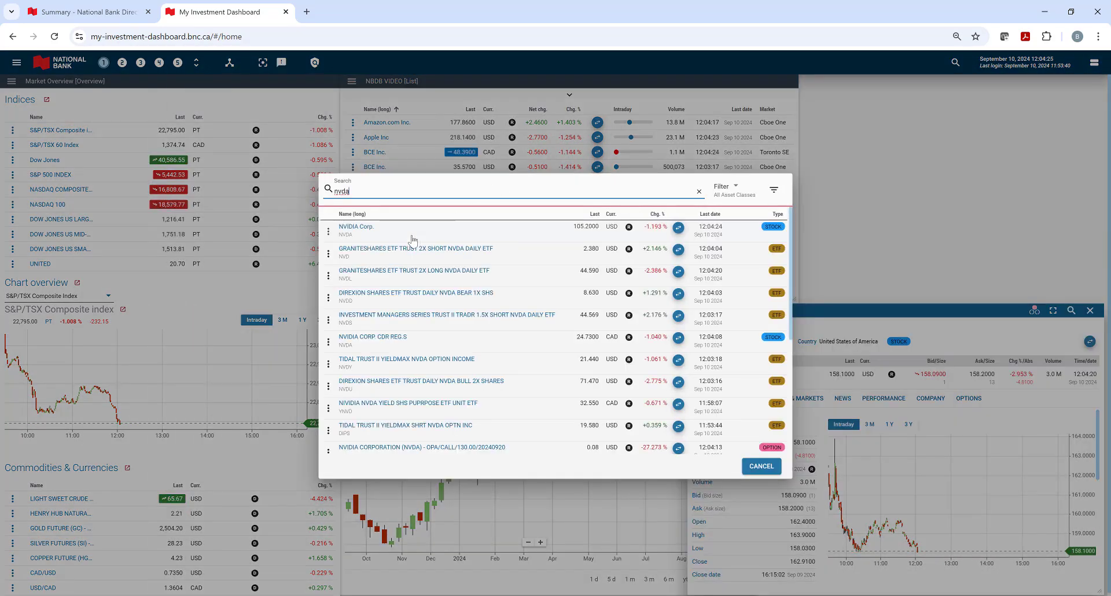
{"action": "left_click", "coordinate": [414, 235]}
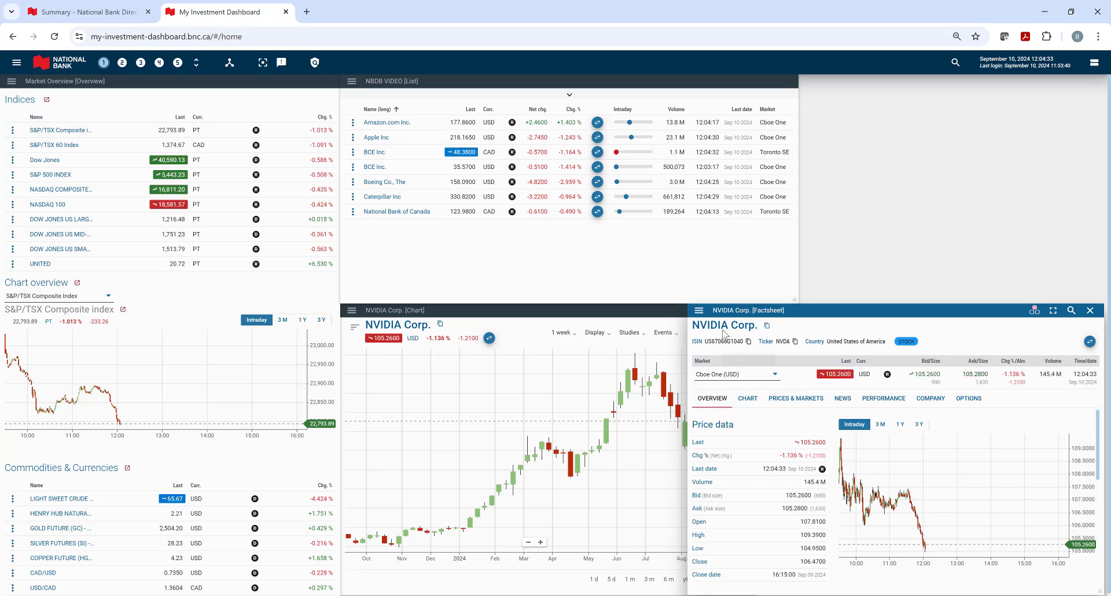
{"action": "left_click_drag", "start_coordinate": [728, 331], "coordinate": [599, 238]}
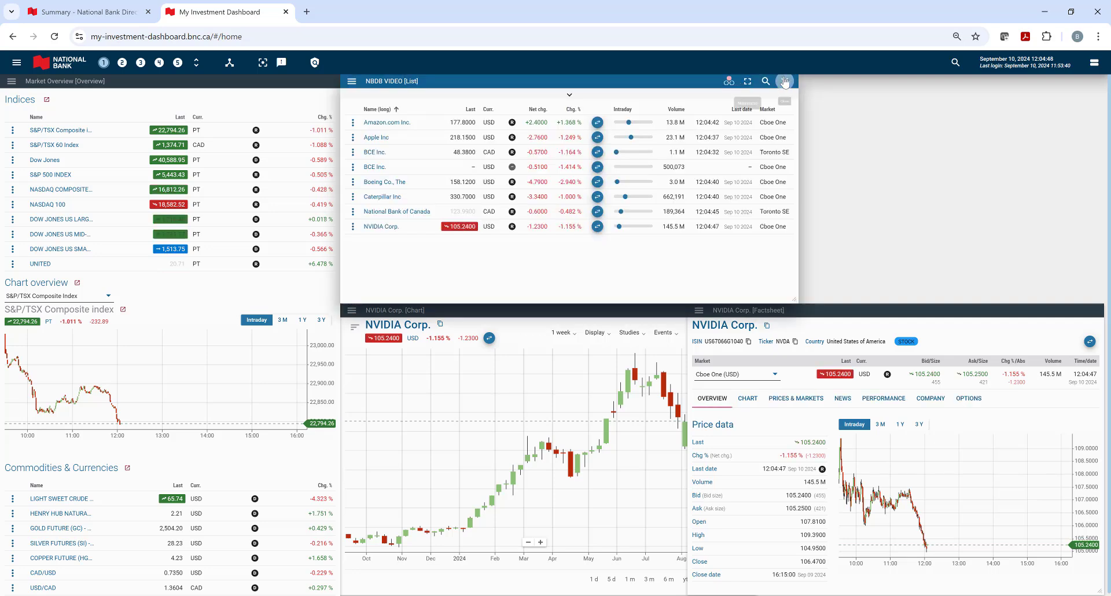
- Open the NBDB VIDEO watchlist in an additional List widget to check its saved stocks
{"action": "left_click", "coordinate": [16, 63]}
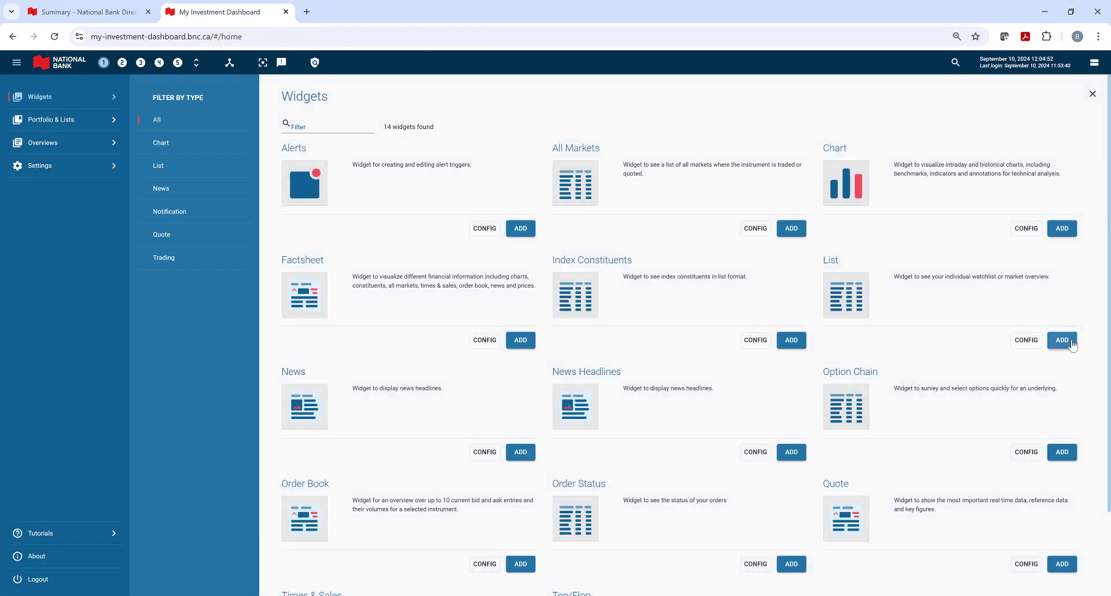
{"action": "left_click", "coordinate": [1071, 343]}
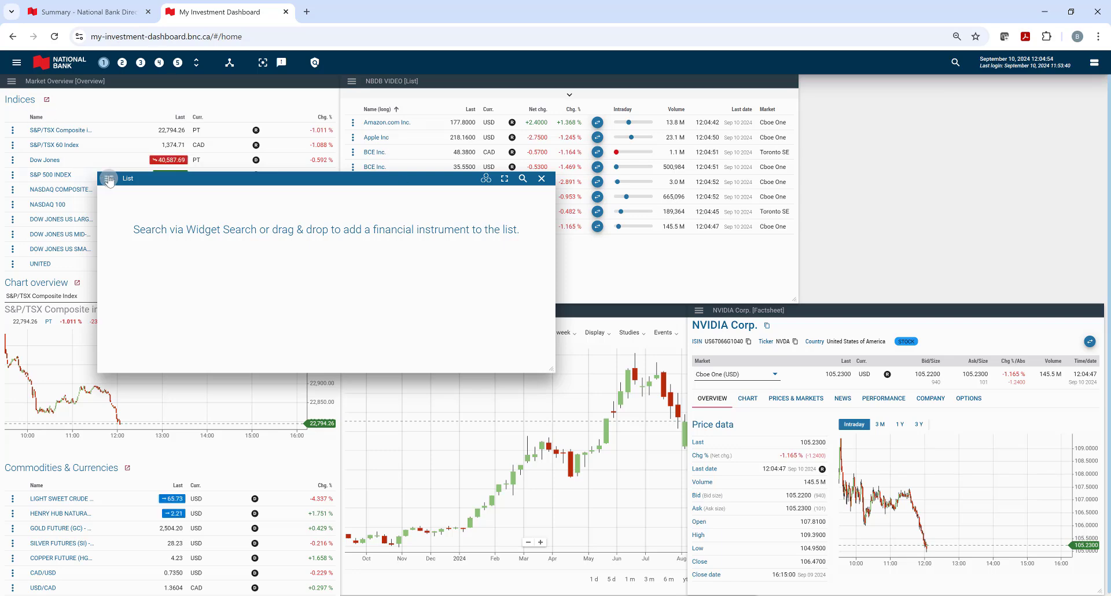
{"action": "left_click", "coordinate": [108, 178]}
{"action": "left_click", "coordinate": [134, 197]}
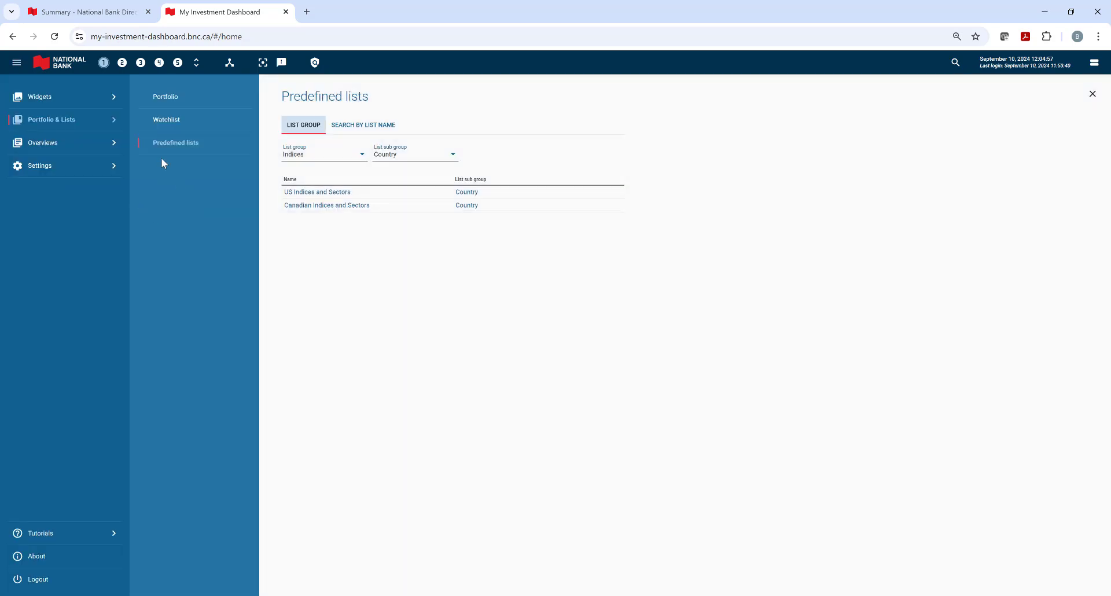
{"action": "left_click", "coordinate": [185, 132]}
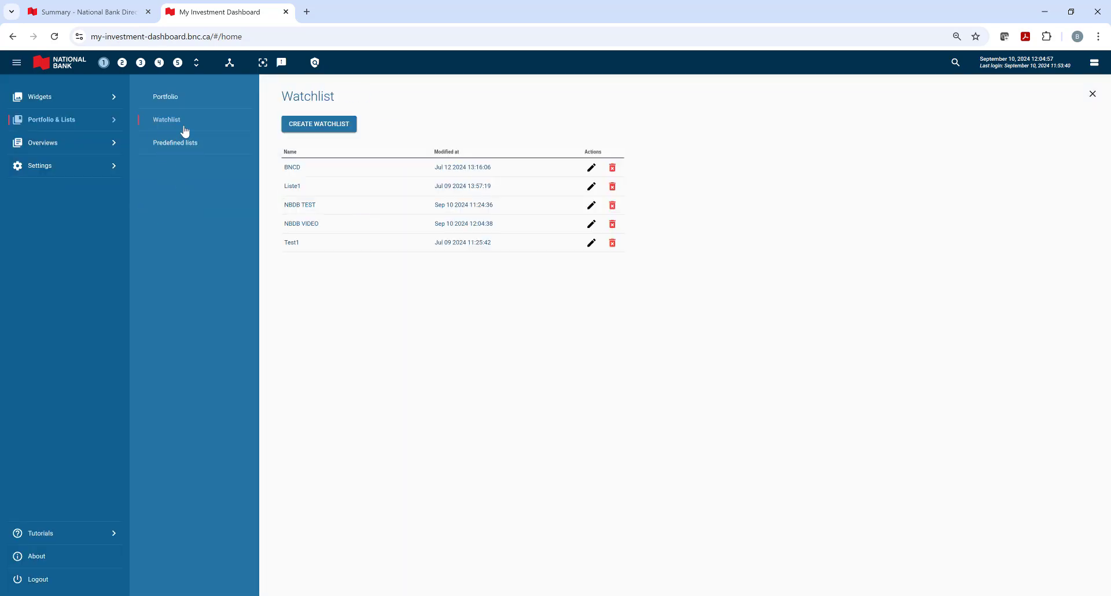
{"action": "left_click", "coordinate": [311, 226]}
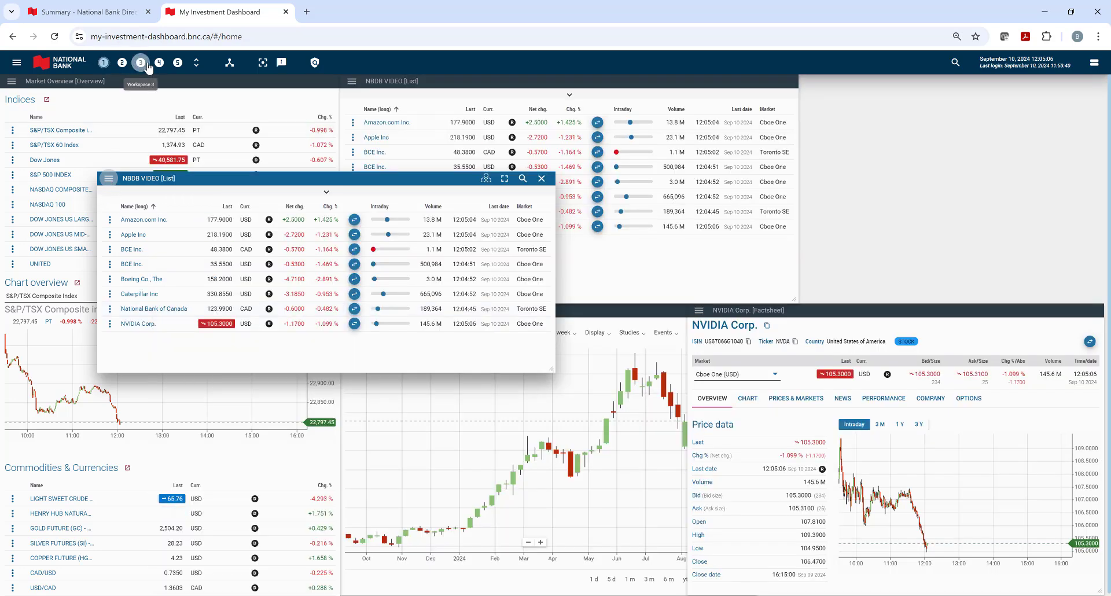
{"action": "left_click", "coordinate": [111, 65]}
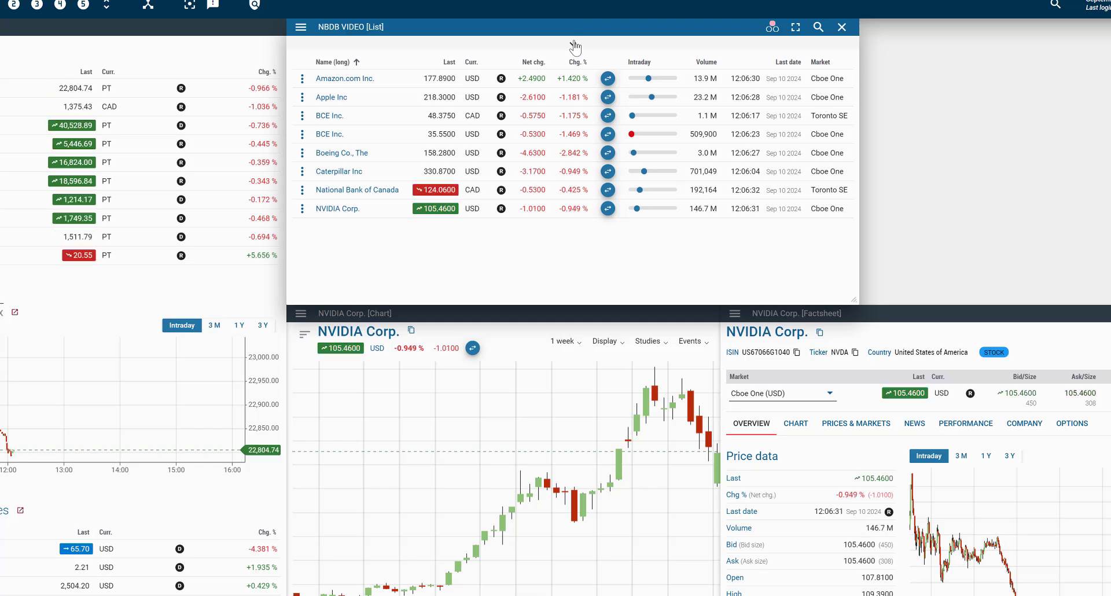
- Expand the NBDB VIDEO list's display settings and look through the predefined column layouts, keeping Quote
{"action": "left_click", "coordinate": [574, 45]}
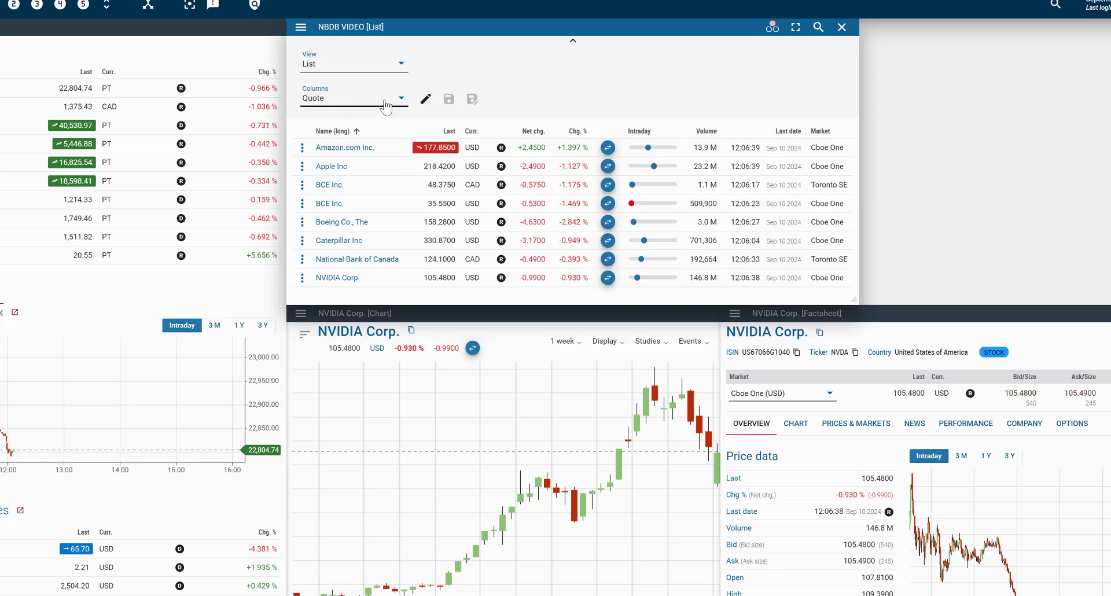
{"action": "left_click", "coordinate": [357, 103]}
{"action": "scroll", "coordinate": [380, 120], "scroll_direction": "down", "scroll_amount": 1}
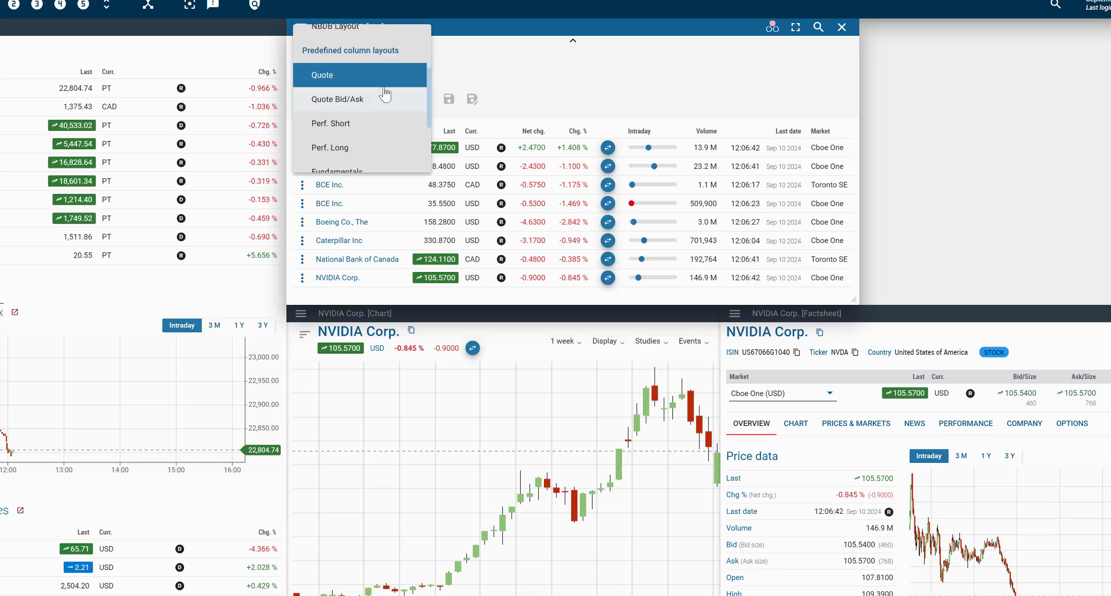
{"action": "left_click", "coordinate": [534, 81]}
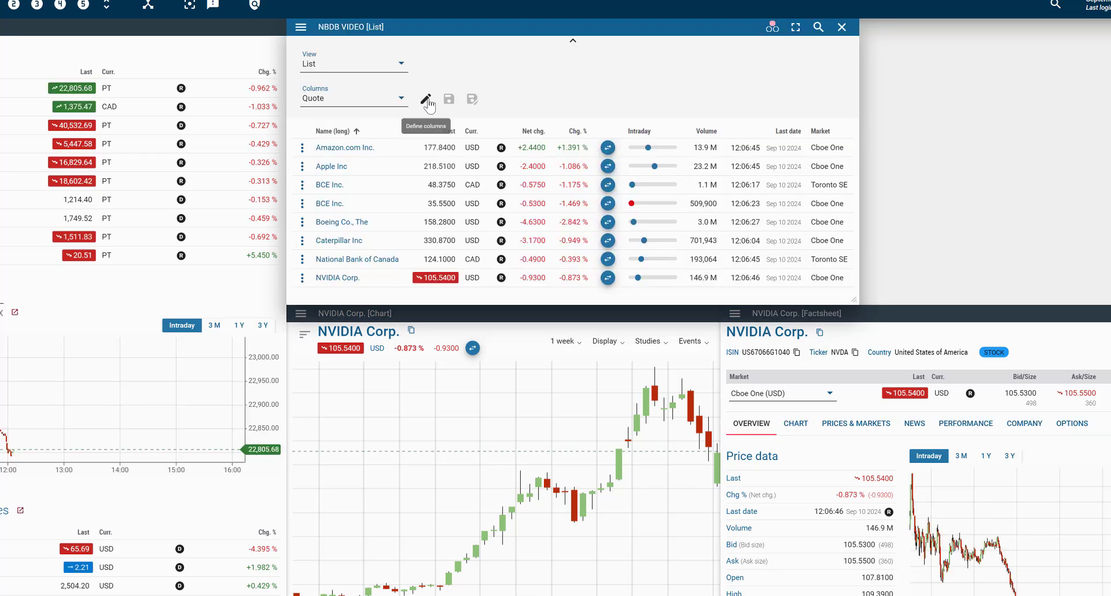
- Start defining the NBDB VIDEO list's columns and remove Last date from the selected fields
{"action": "left_click", "coordinate": [426, 101]}
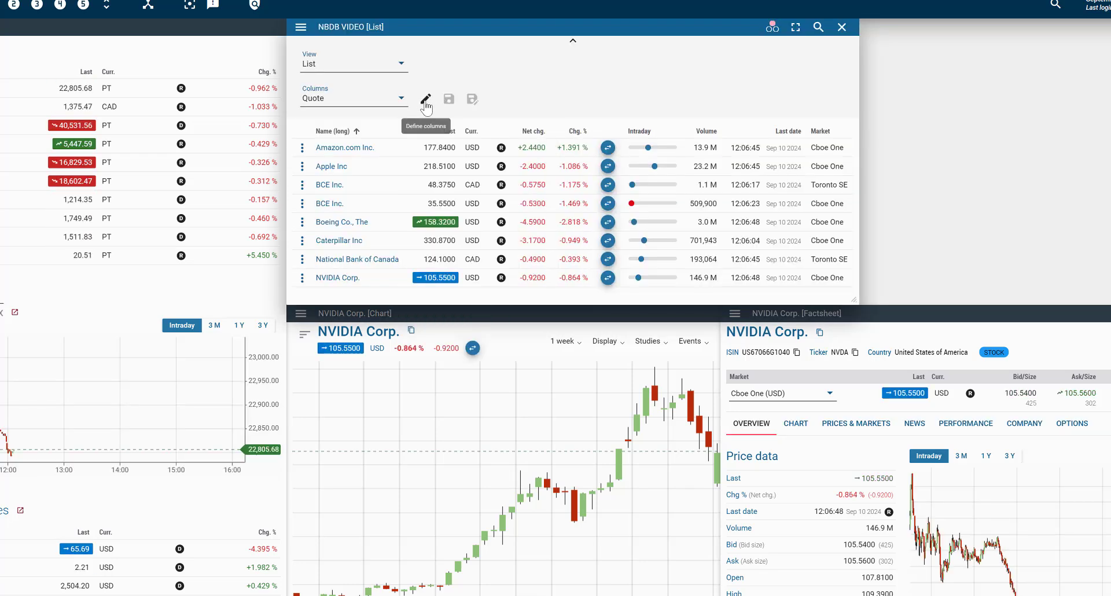
{"action": "left_click", "coordinate": [426, 101]}
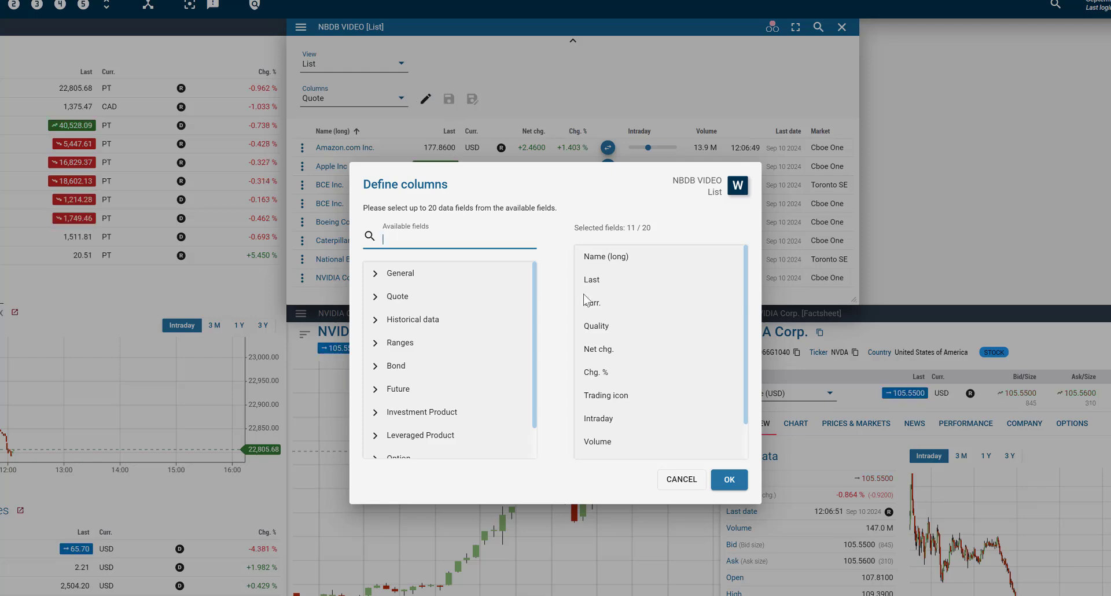
{"action": "scroll", "coordinate": [613, 313], "scroll_direction": "down", "scroll_amount": 2}
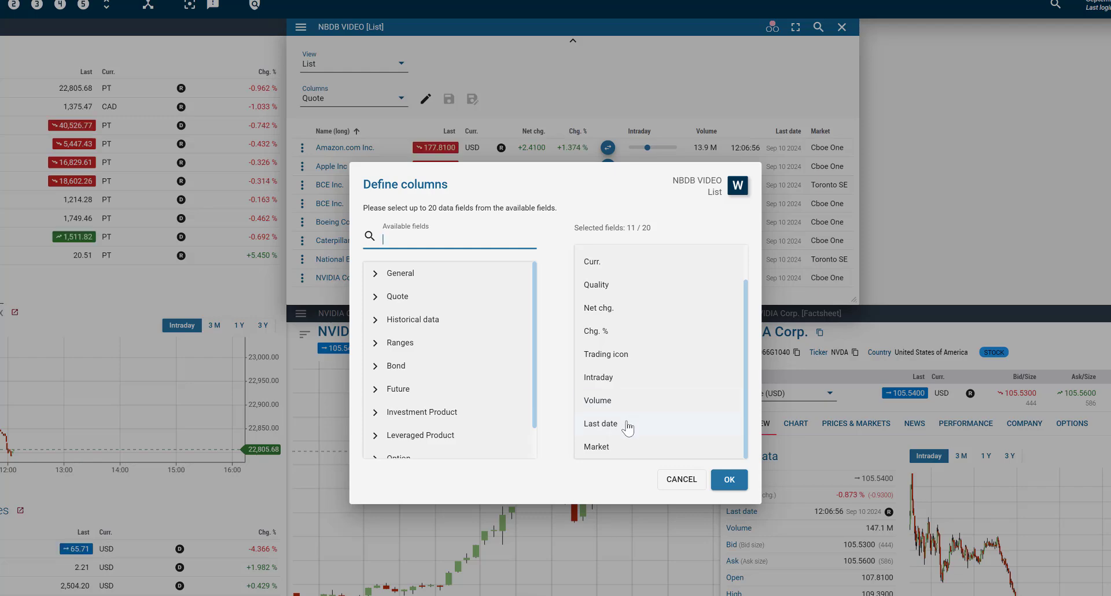
{"action": "left_click_drag", "start_coordinate": [628, 424], "coordinate": [450, 408]}
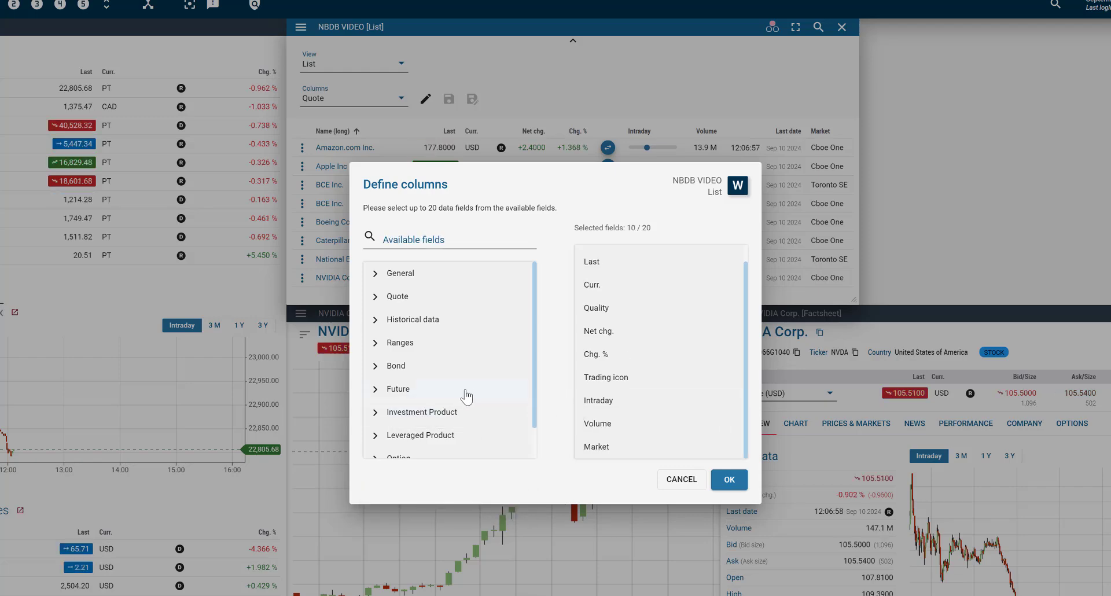
- Find the Ticker field among the available fields, place it directly after Name (long) in the selected fields and apply the columns
{"action": "left_click", "coordinate": [443, 240]}
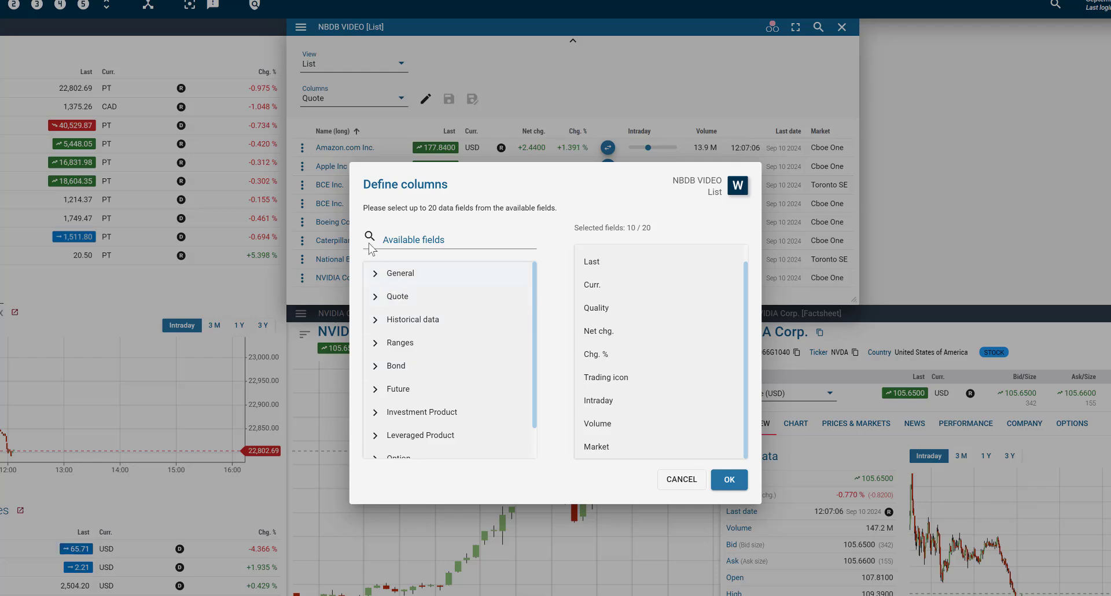
{"action": "left_click", "coordinate": [375, 275]}
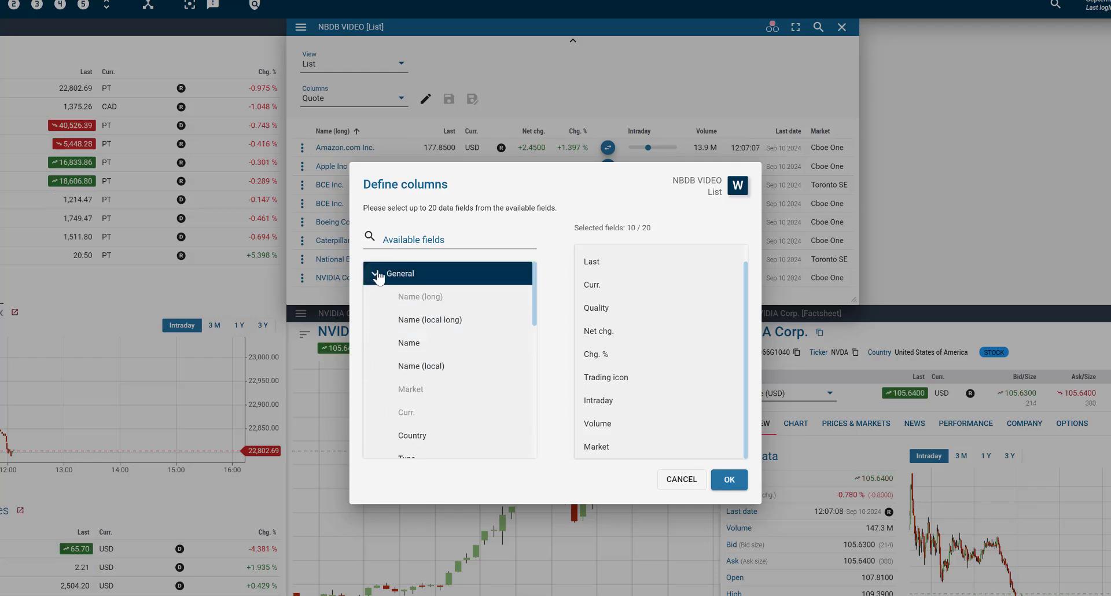
{"action": "left_click", "coordinate": [377, 275]}
{"action": "left_click", "coordinate": [422, 240]}
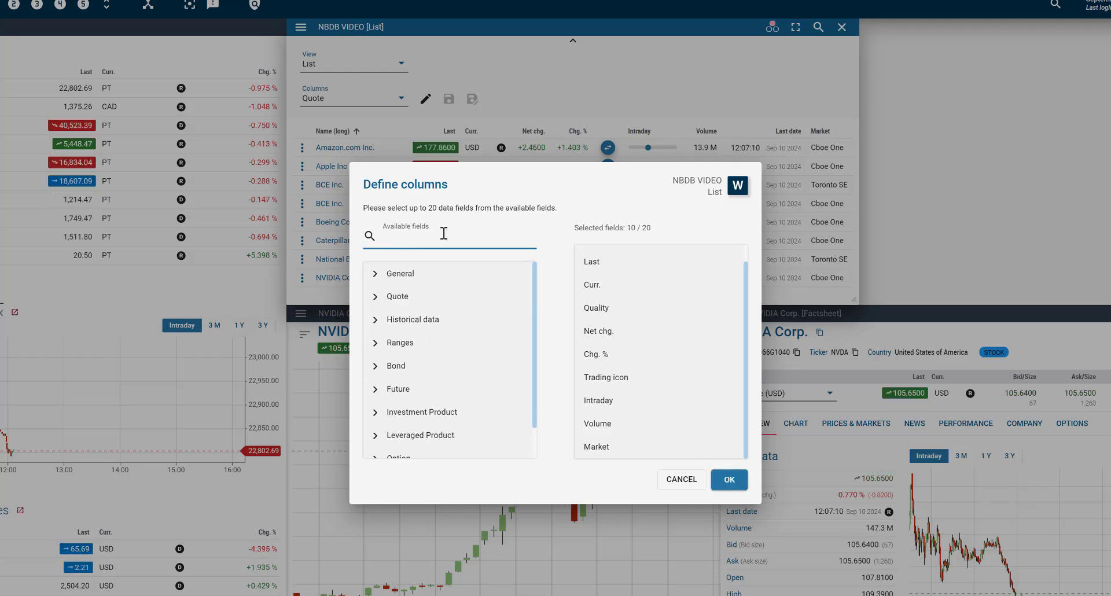
{"action": "type", "text": "ticker"}
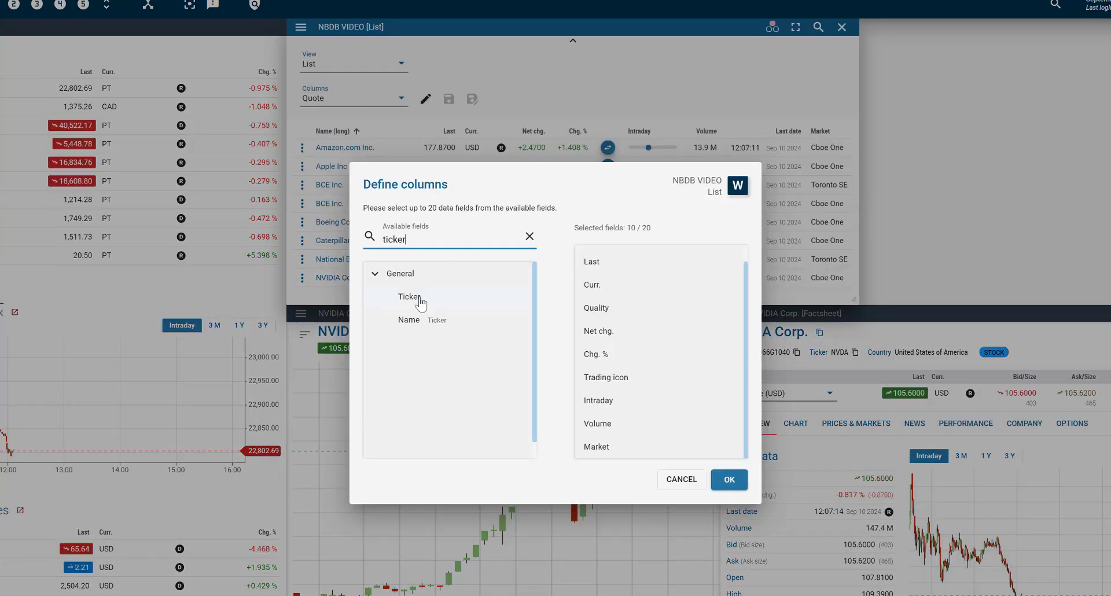
{"action": "left_click_drag", "start_coordinate": [420, 301], "coordinate": [633, 265]}
{"action": "scroll", "coordinate": [660, 292], "scroll_direction": "up", "scroll_amount": 1}
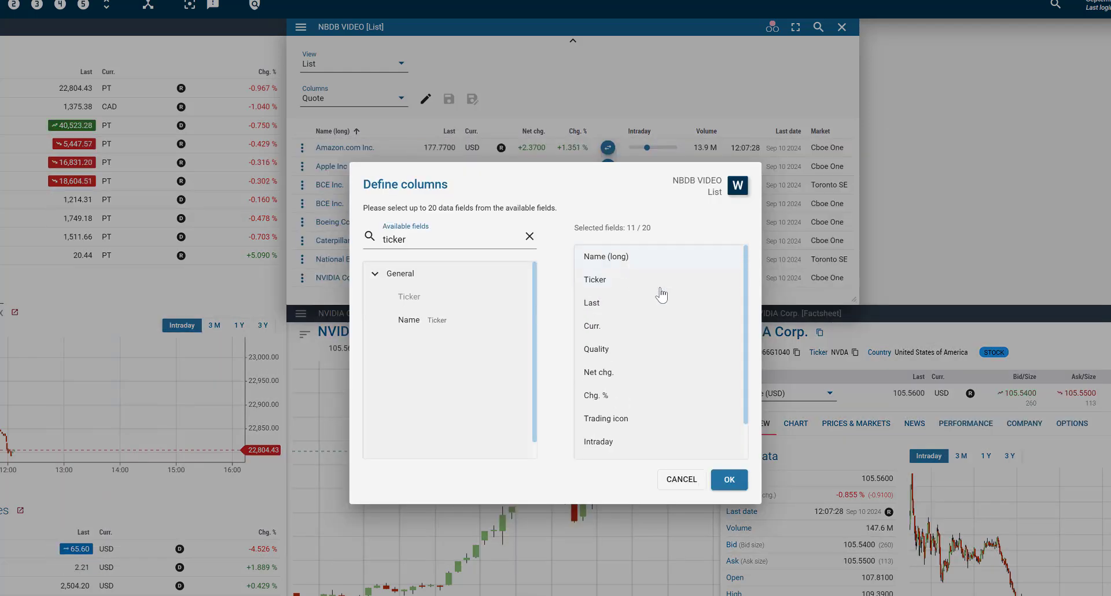
{"action": "left_click", "coordinate": [730, 480]}
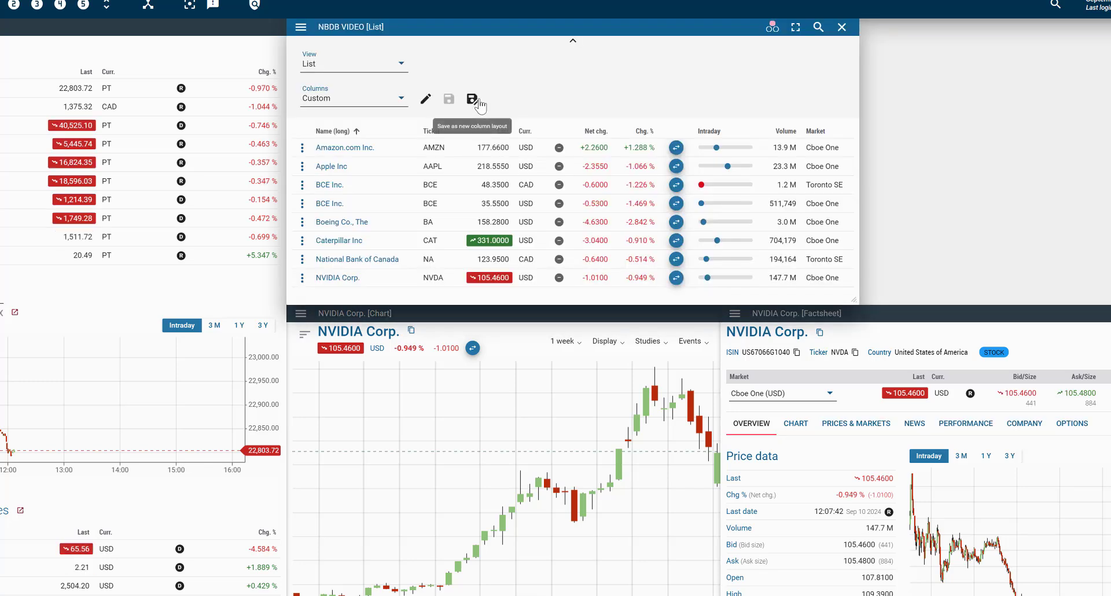
- Save the customized columns as a new column layout named NBDB VIDEO
{"action": "left_click", "coordinate": [473, 100]}
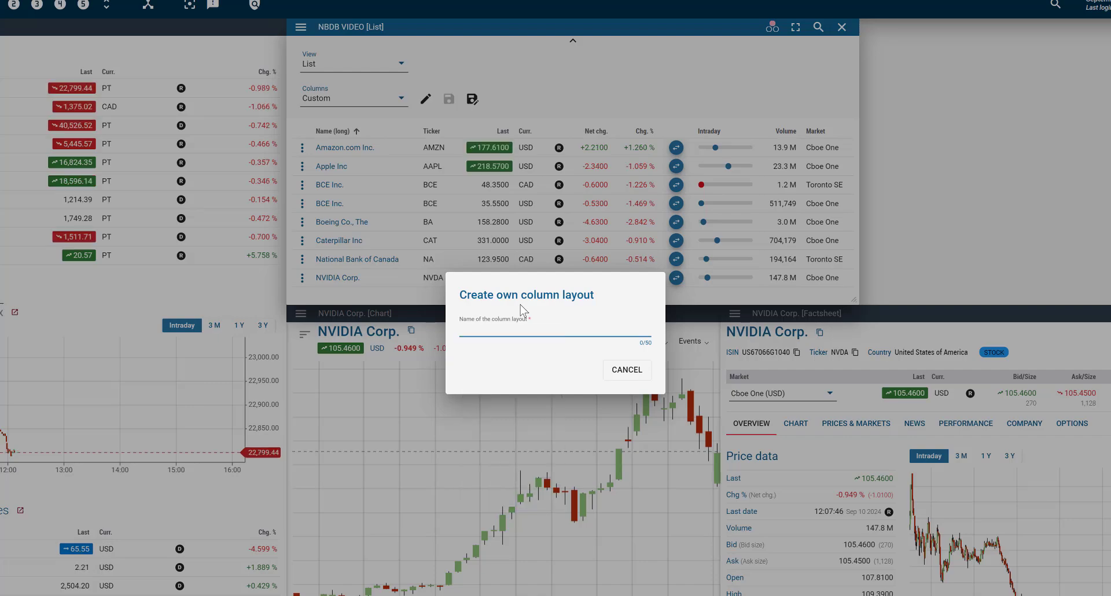
{"action": "type", "text": "NBDB"}
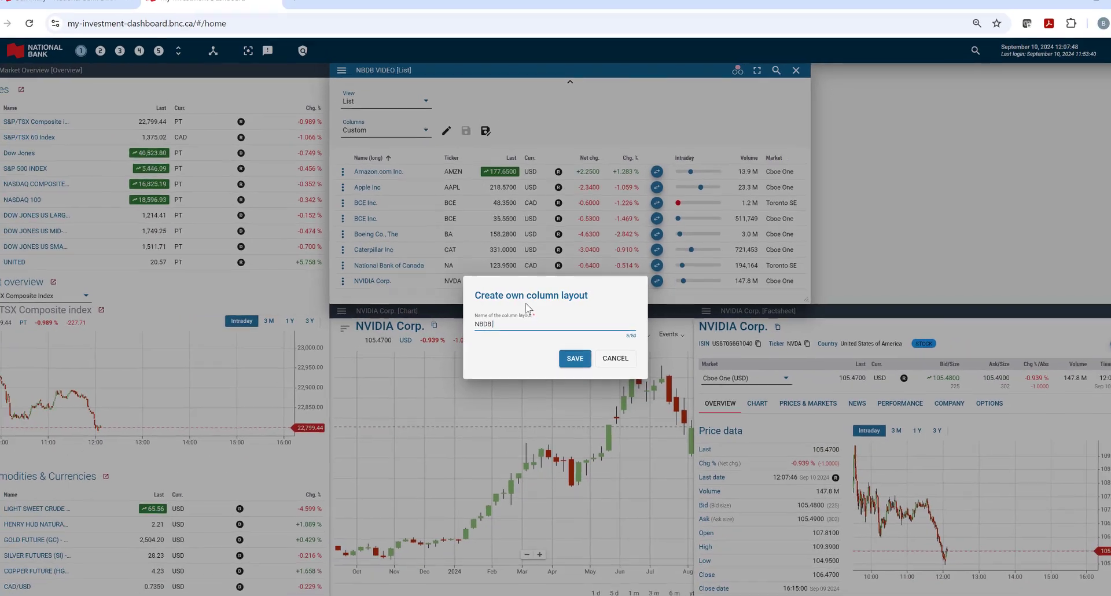
{"action": "type", "text": " VIDEO"}
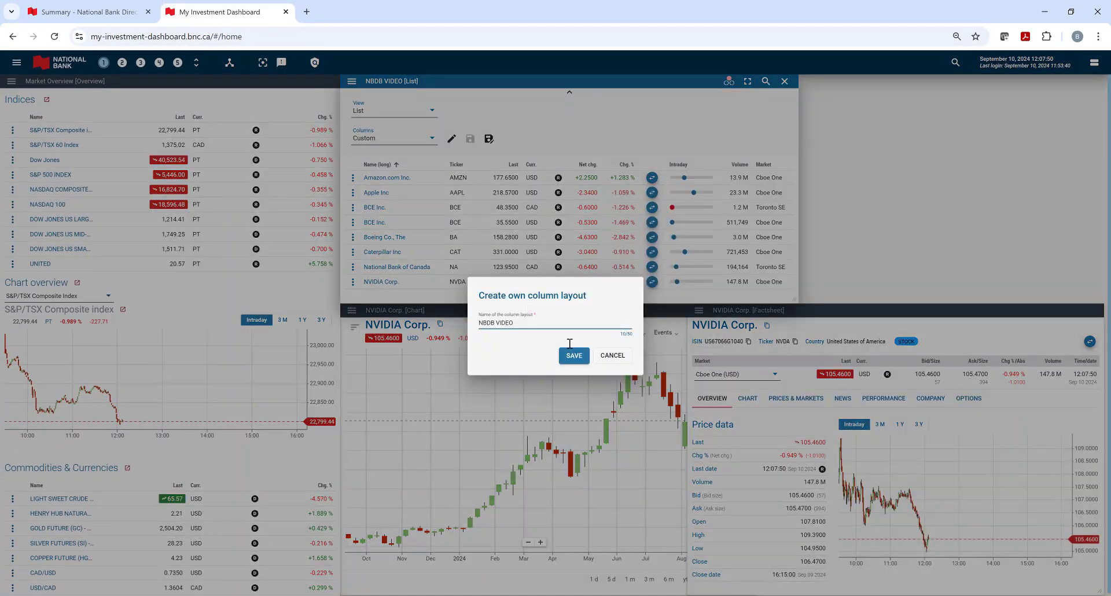
{"action": "left_click", "coordinate": [575, 357]}
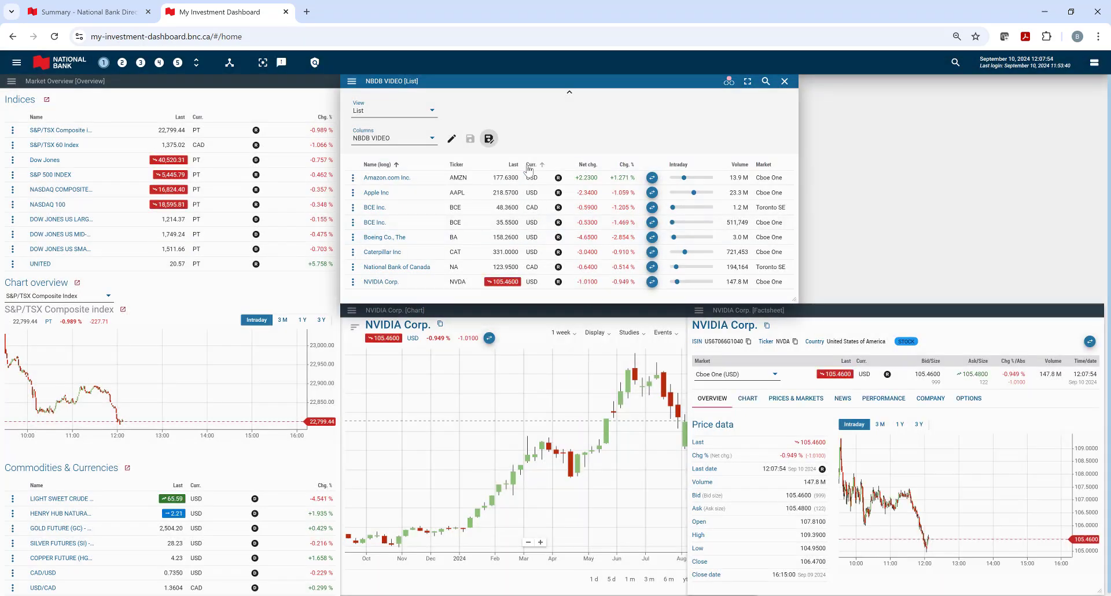
- Remove the Market field from the NBDB VIDEO list's selected columns and apply the change
{"action": "left_click", "coordinate": [451, 143]}
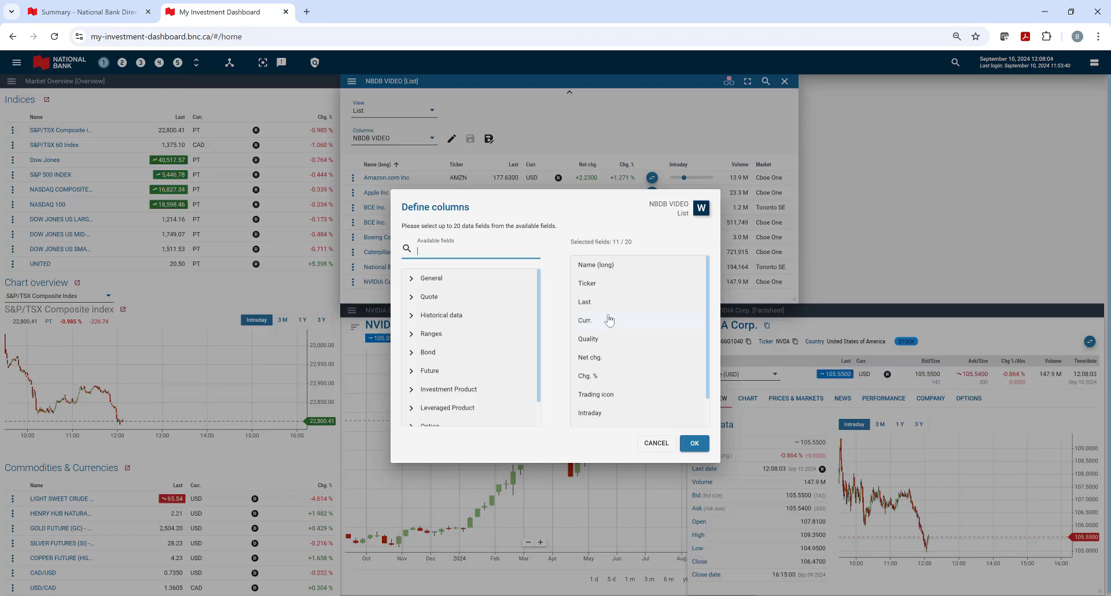
{"action": "scroll", "coordinate": [623, 379], "scroll_direction": "down", "scroll_amount": 1}
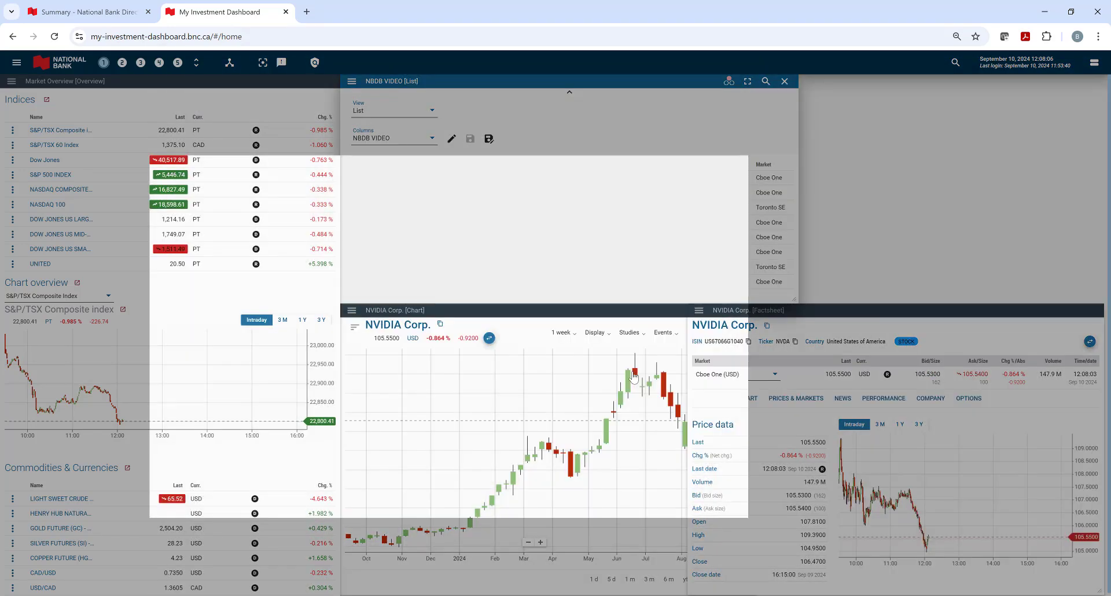
{"action": "left_click_drag", "start_coordinate": [607, 416], "coordinate": [466, 401]}
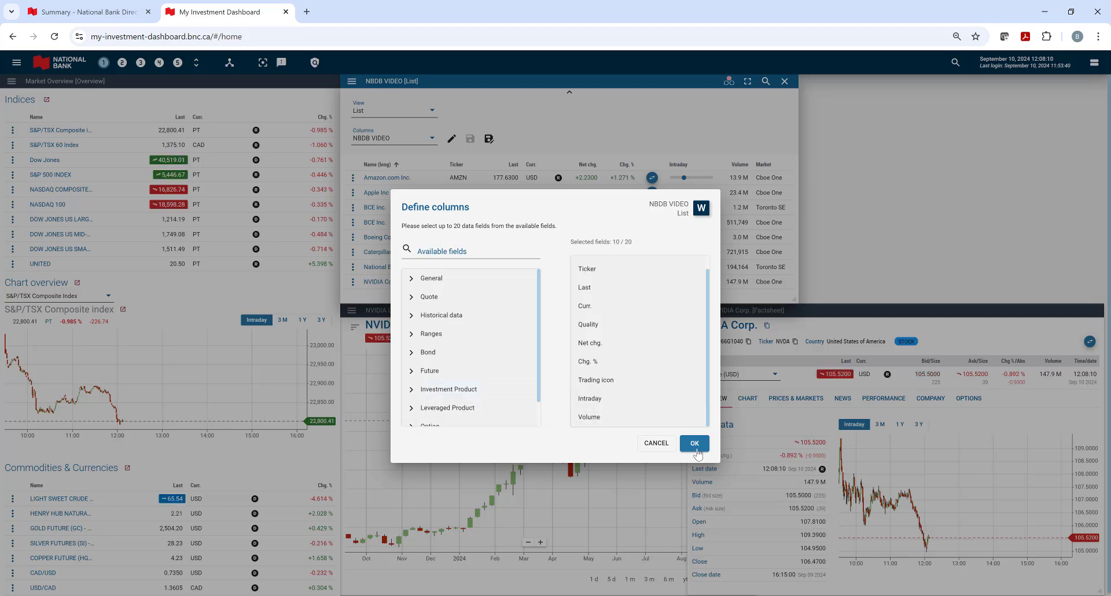
{"action": "left_click", "coordinate": [694, 444]}
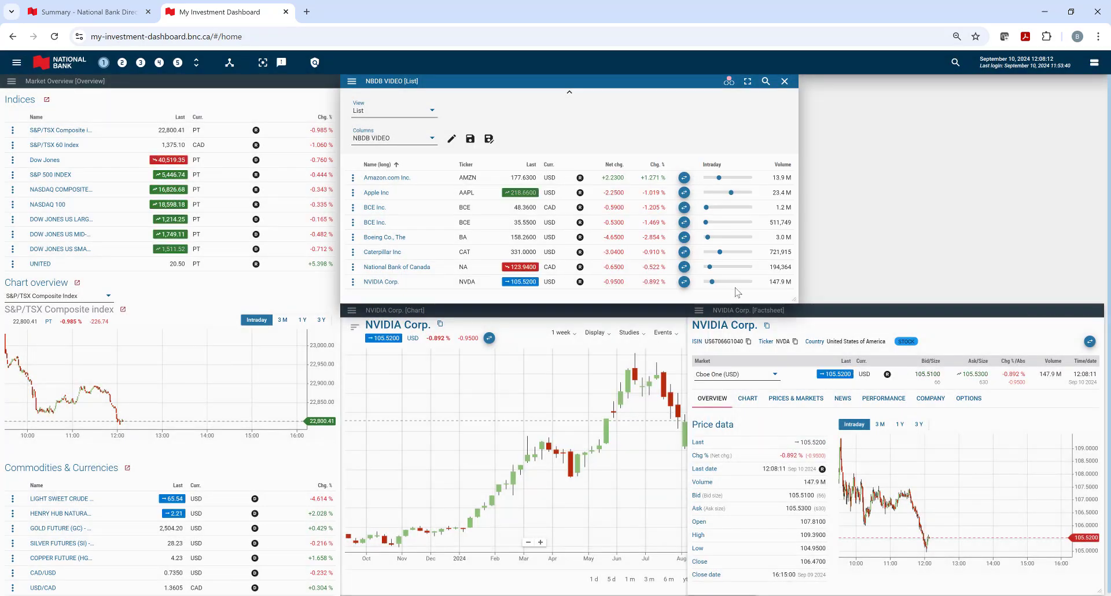
- Add the Ex-dividend date field to the NBDB VIDEO list's columns, save the column layout and collapse the display settings
{"action": "left_click", "coordinate": [452, 139]}
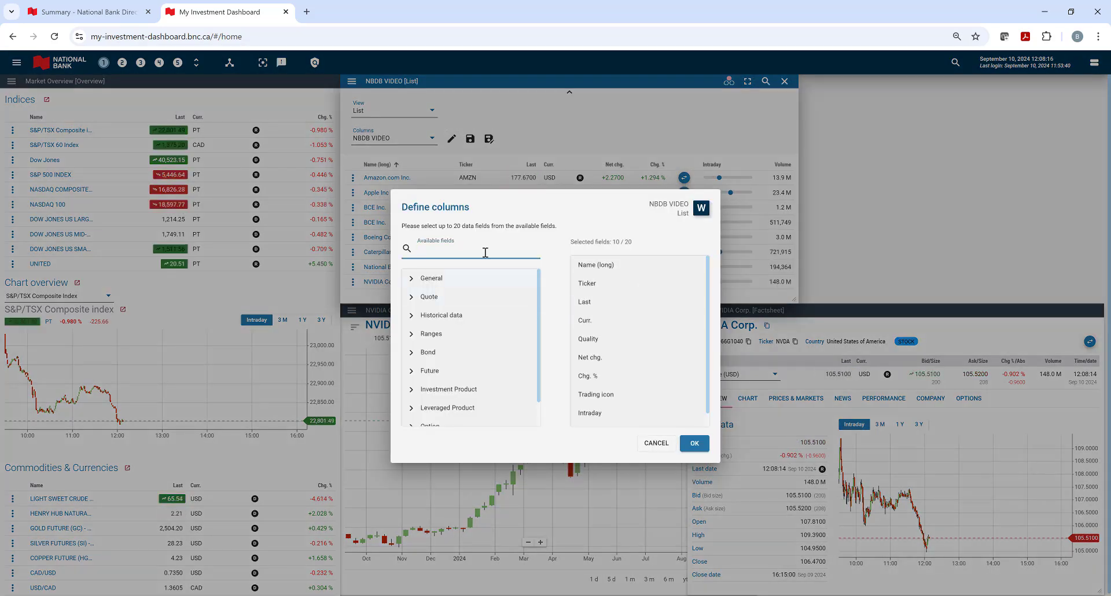
{"action": "type", "text": "divid"}
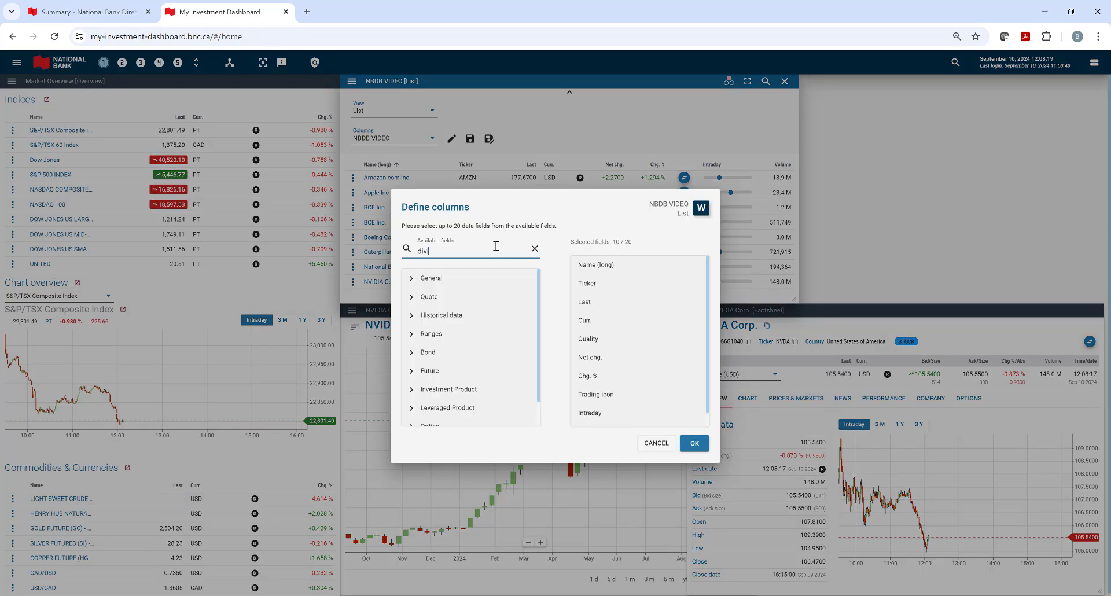
{"action": "type", "text": "end"}
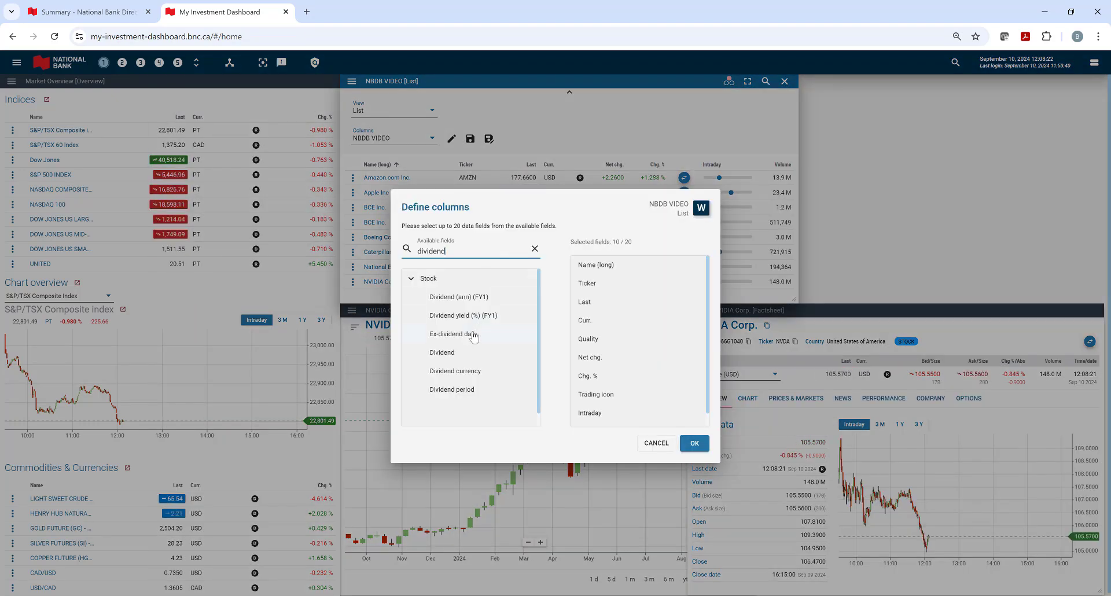
{"action": "left_click_drag", "start_coordinate": [474, 338], "coordinate": [645, 428]}
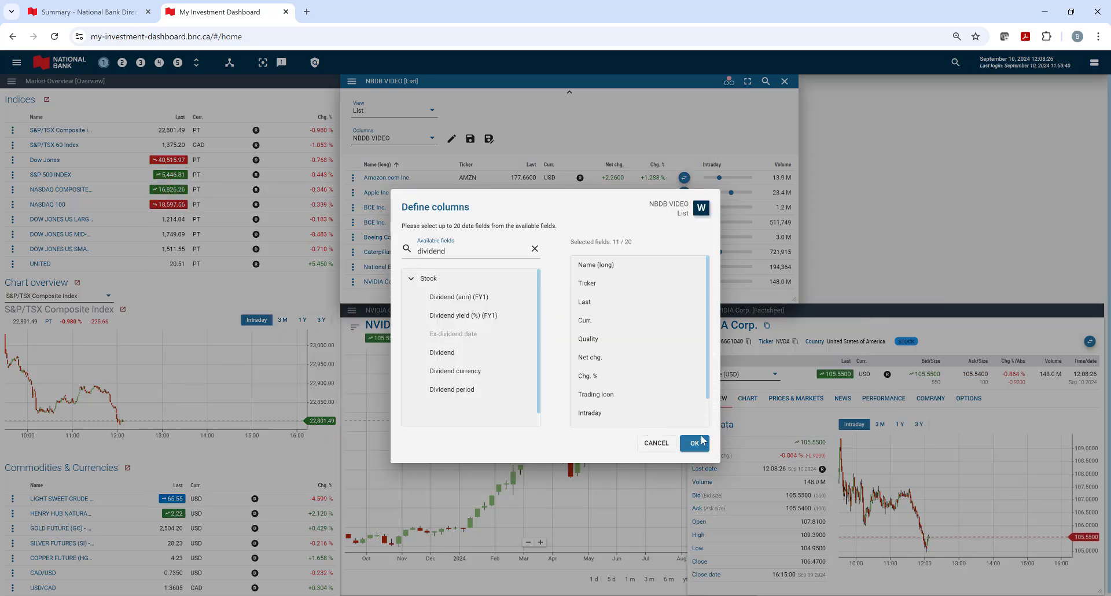
{"action": "left_click", "coordinate": [700, 444]}
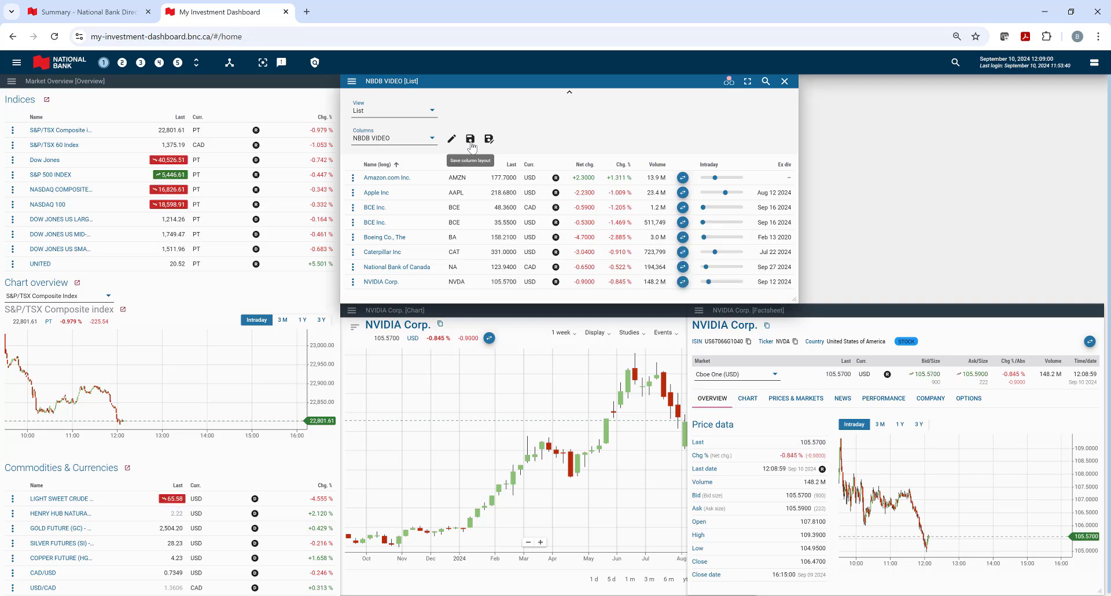
{"action": "left_click", "coordinate": [473, 145]}
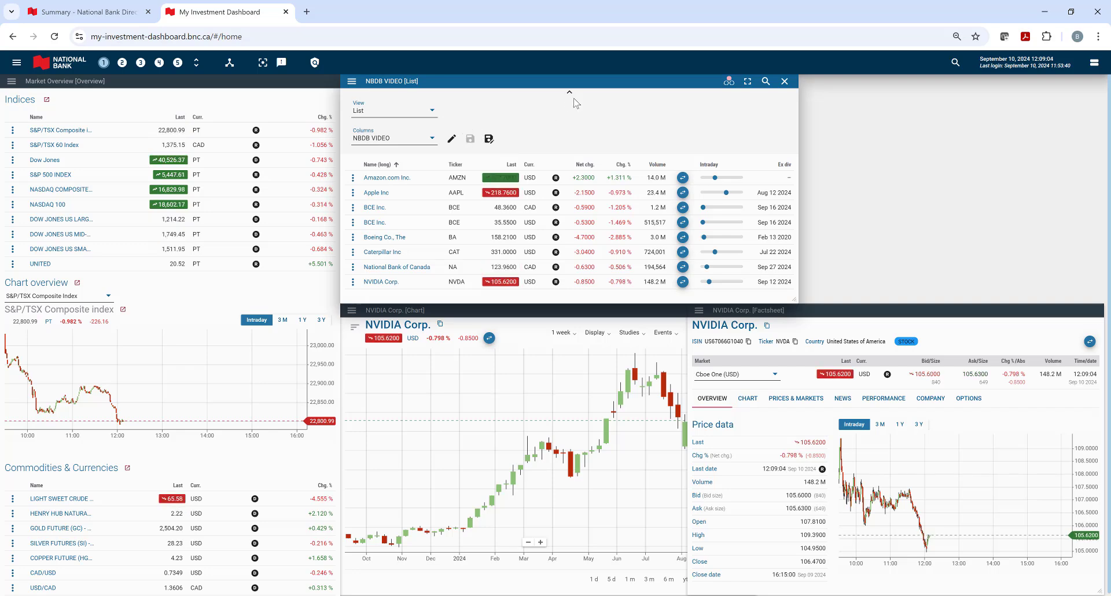
{"action": "left_click", "coordinate": [570, 95]}
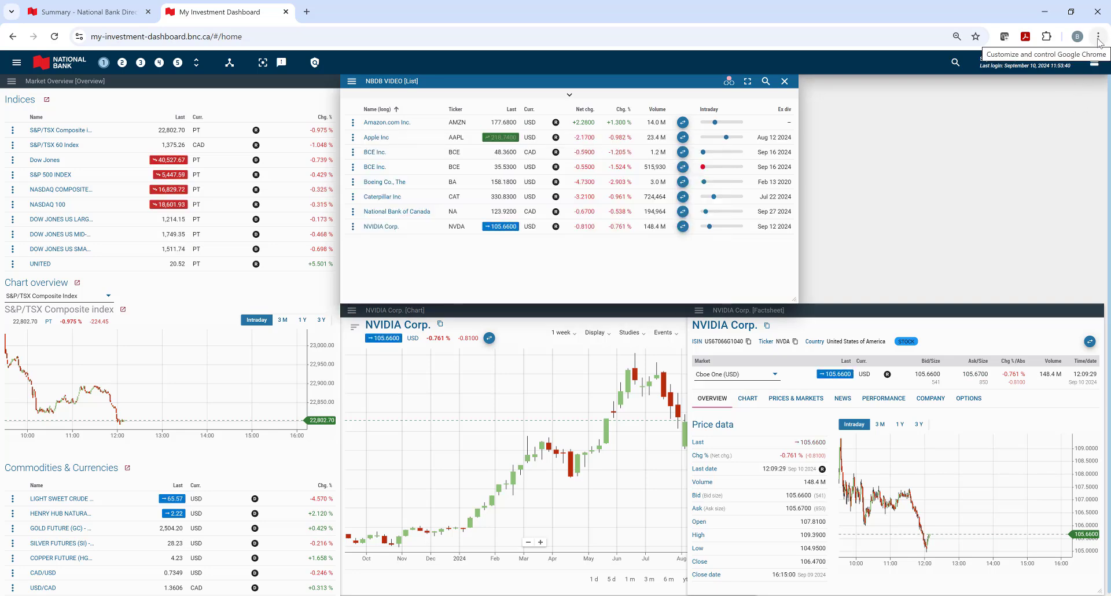
- Enlarge the browser zoom to 100%, look over the dashboard at that size and reduce the zoom to 80% again
{"action": "left_click", "coordinate": [1099, 42]}
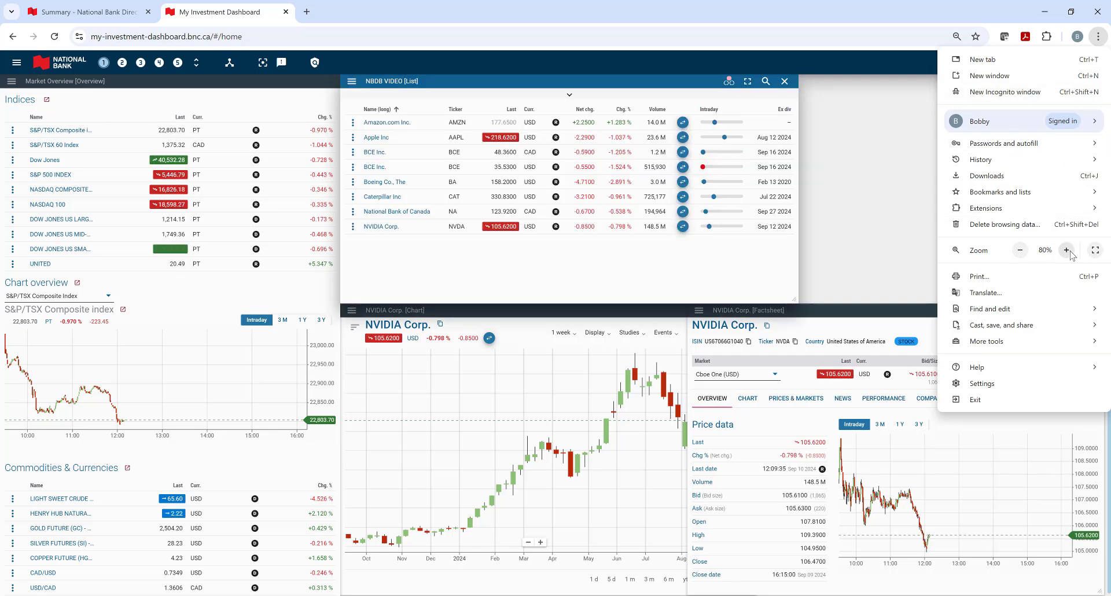
{"action": "left_click", "coordinate": [1068, 251]}
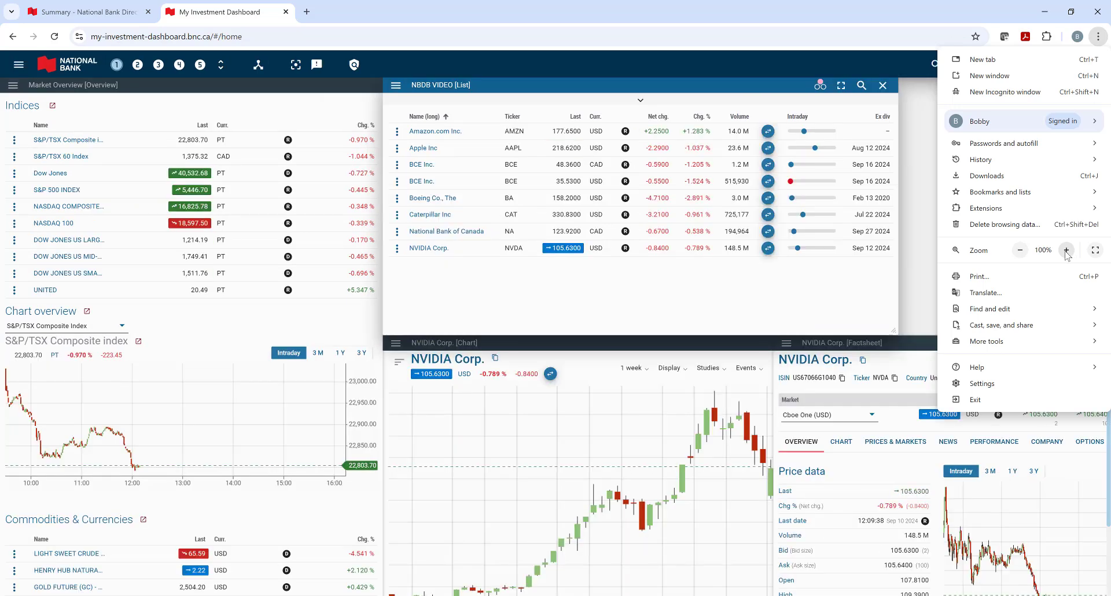
{"action": "left_click", "coordinate": [1067, 251]}
{"action": "left_click", "coordinate": [790, 14]}
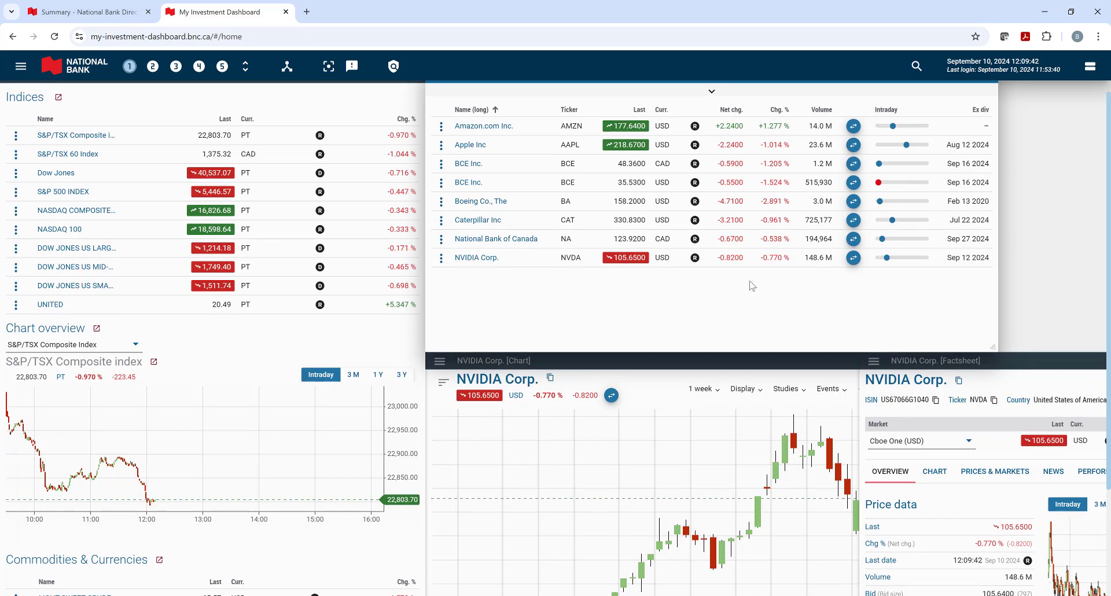
{"action": "scroll", "coordinate": [750, 289], "scroll_direction": "down", "scroll_amount": 3}
{"action": "scroll", "coordinate": [749, 294], "scroll_direction": "up", "scroll_amount": 3}
{"action": "scroll", "coordinate": [749, 294], "scroll_direction": "down", "scroll_amount": 3}
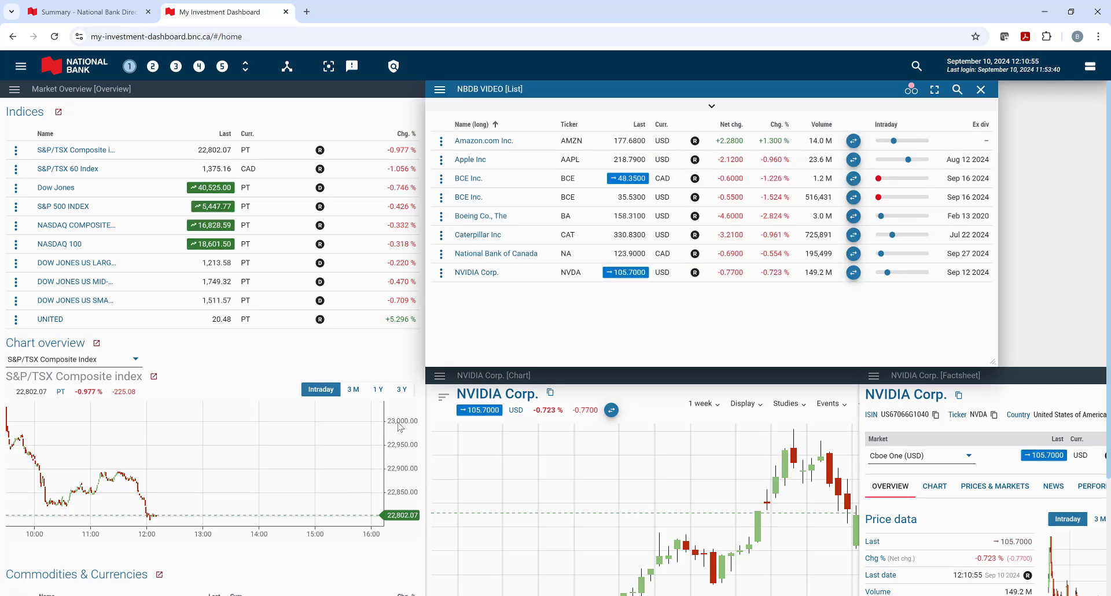
{"action": "key", "text": "ctrl+minus"}
{"action": "key", "text": "ctrl+minus"}
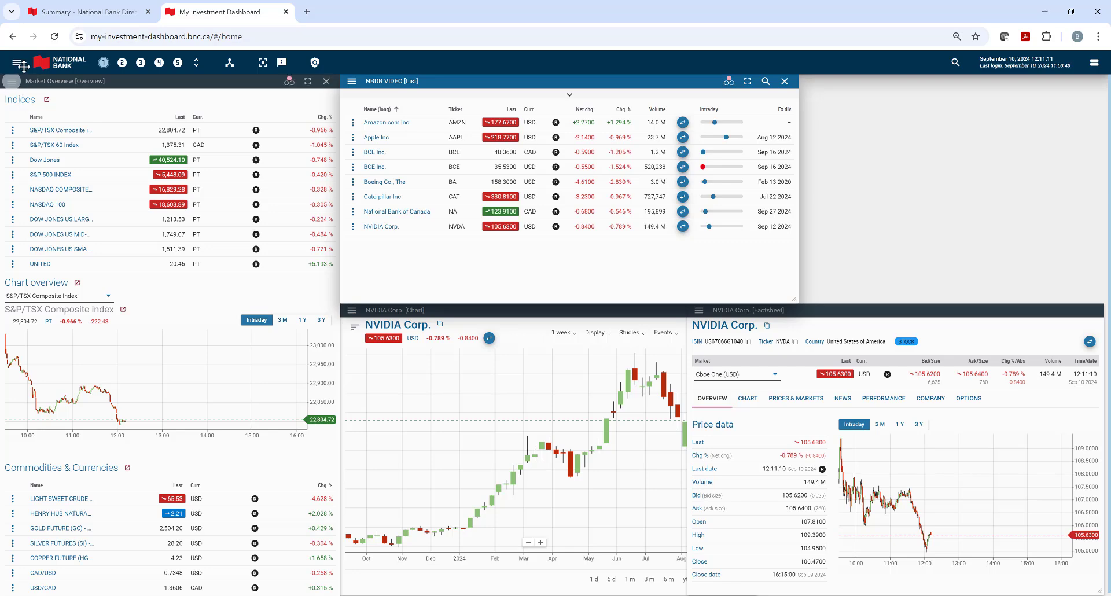
- Add a News Headlines widget to the dashboard and place it in the empty space beside the NBDB VIDEO list
{"action": "left_click", "coordinate": [18, 66]}
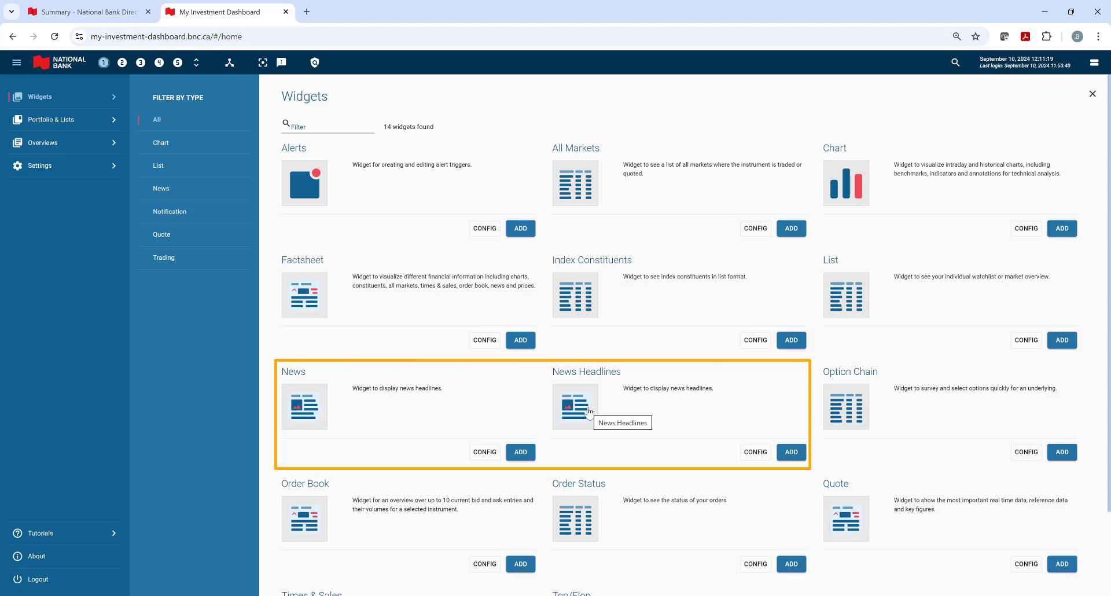
{"action": "left_click", "coordinate": [791, 452]}
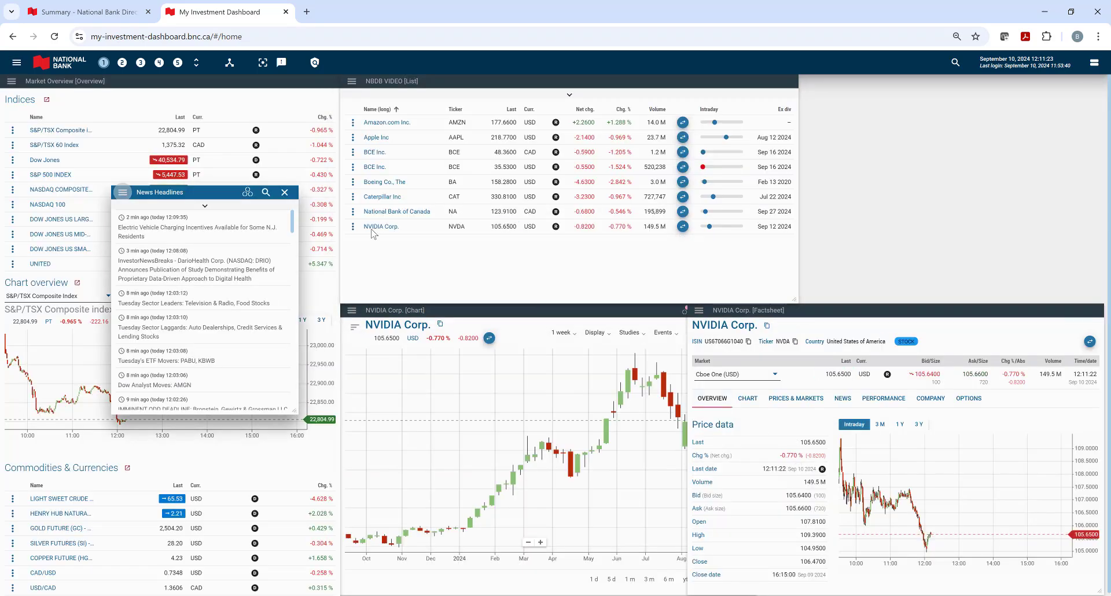
{"action": "left_click_drag", "start_coordinate": [214, 193], "coordinate": [902, 82]}
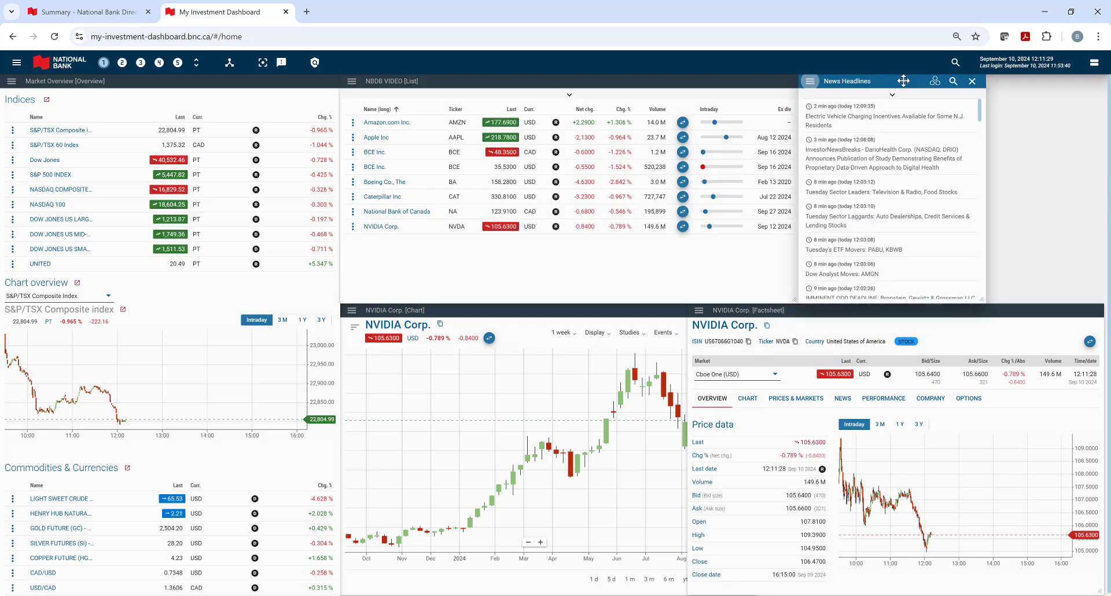
- Link the News Headlines widget to Group 1 and load Boeing Co. from the NBDB VIDEO list into the linked widgets
{"action": "left_click", "coordinate": [937, 83]}
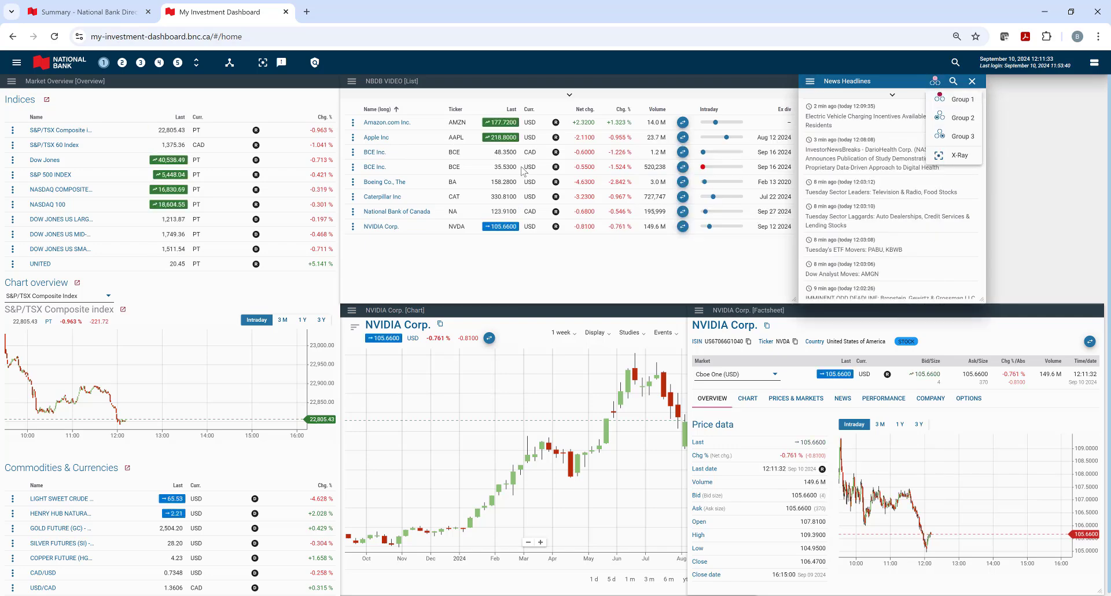
{"action": "left_click", "coordinate": [393, 200]}
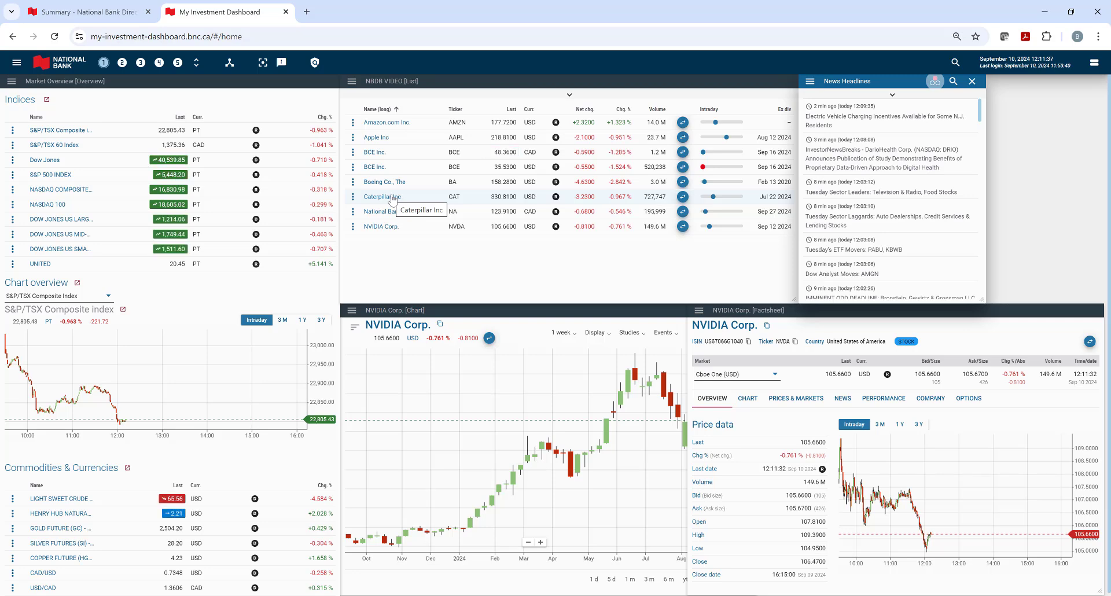
{"action": "left_click", "coordinate": [397, 183]}
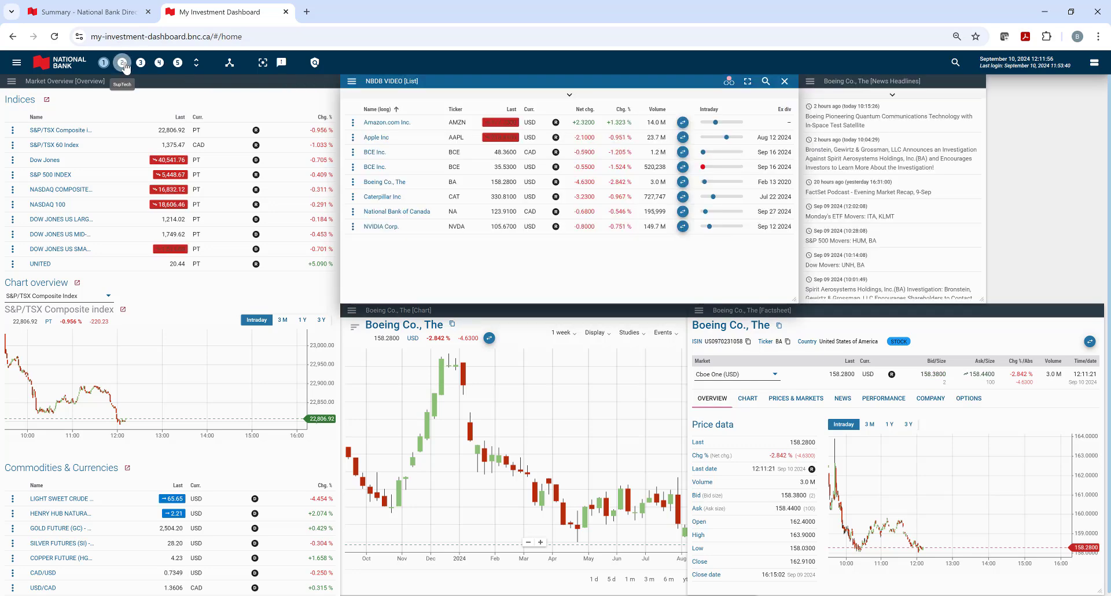
- Switch to dashboard workspace 2 and open the saved watchlists from its Hub
{"action": "left_click", "coordinate": [123, 62]}
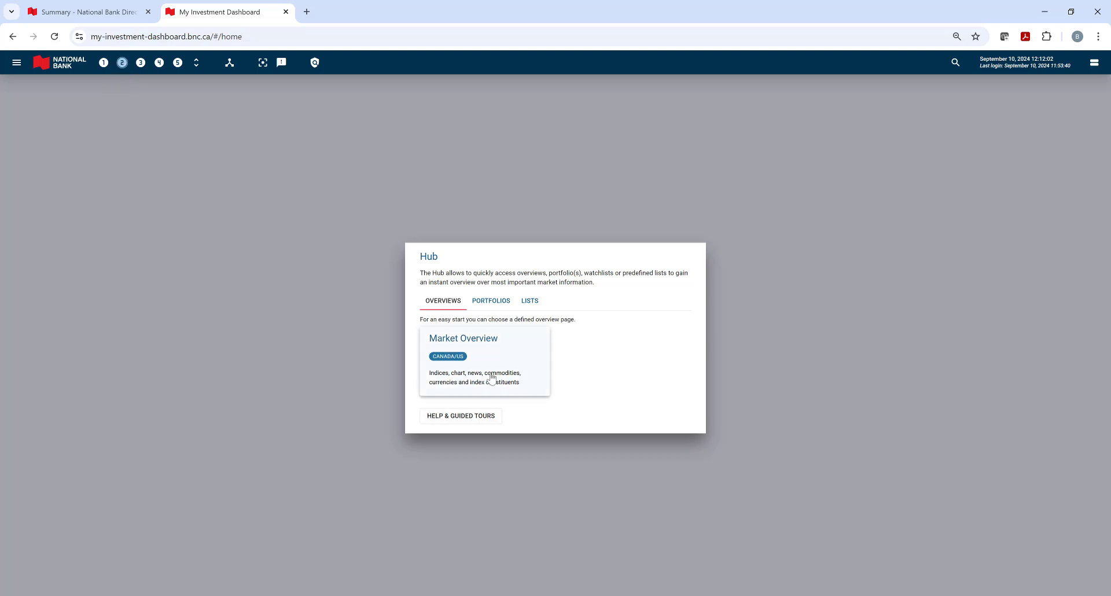
{"action": "left_click", "coordinate": [530, 301]}
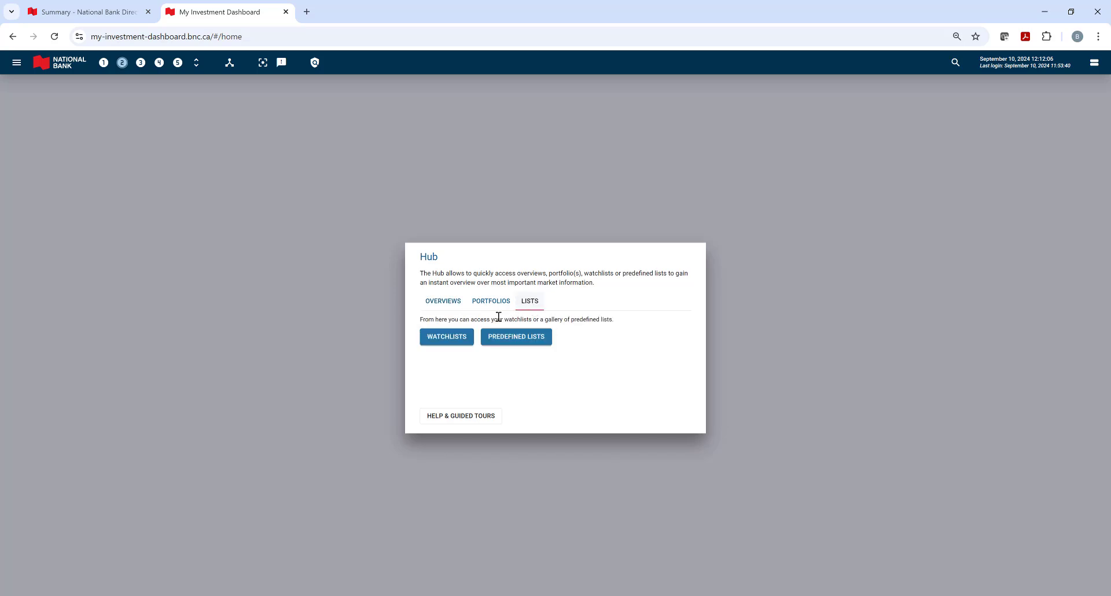
{"action": "left_click", "coordinate": [447, 338]}
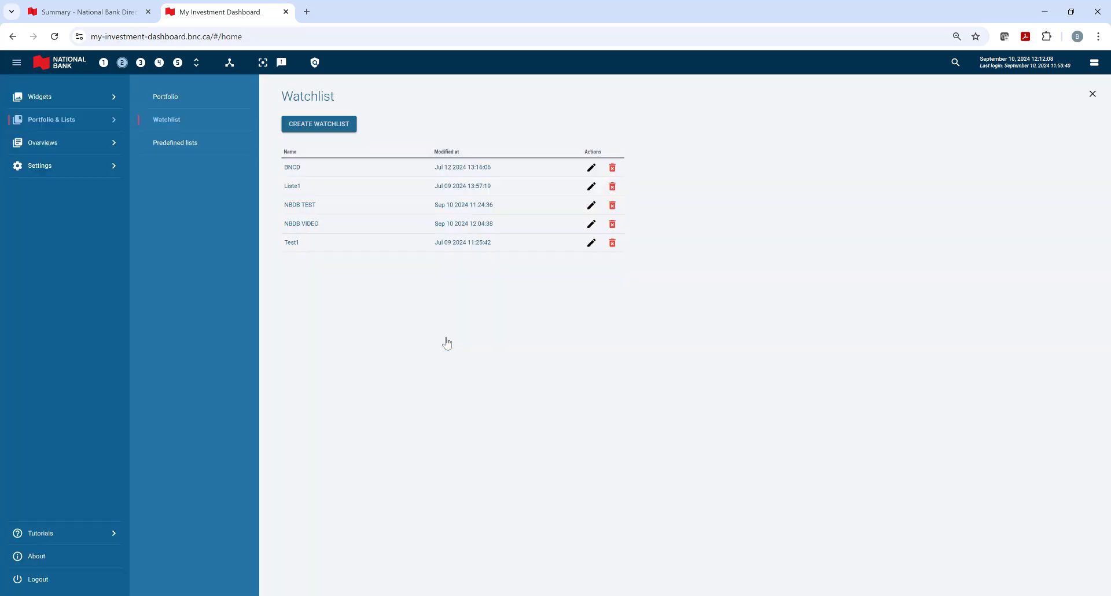
- Leave the watchlists, view the predefined lists offered by the Hub and return to the Hub
{"action": "left_click", "coordinate": [1093, 94]}
{"action": "left_click", "coordinate": [517, 338]}
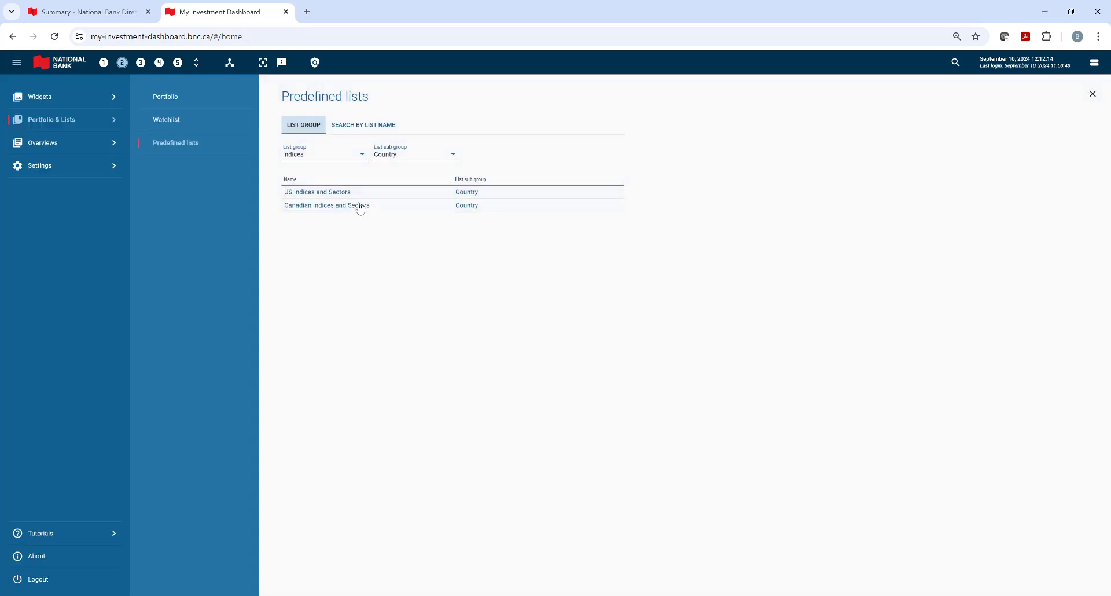
{"action": "left_click", "coordinate": [1093, 94]}
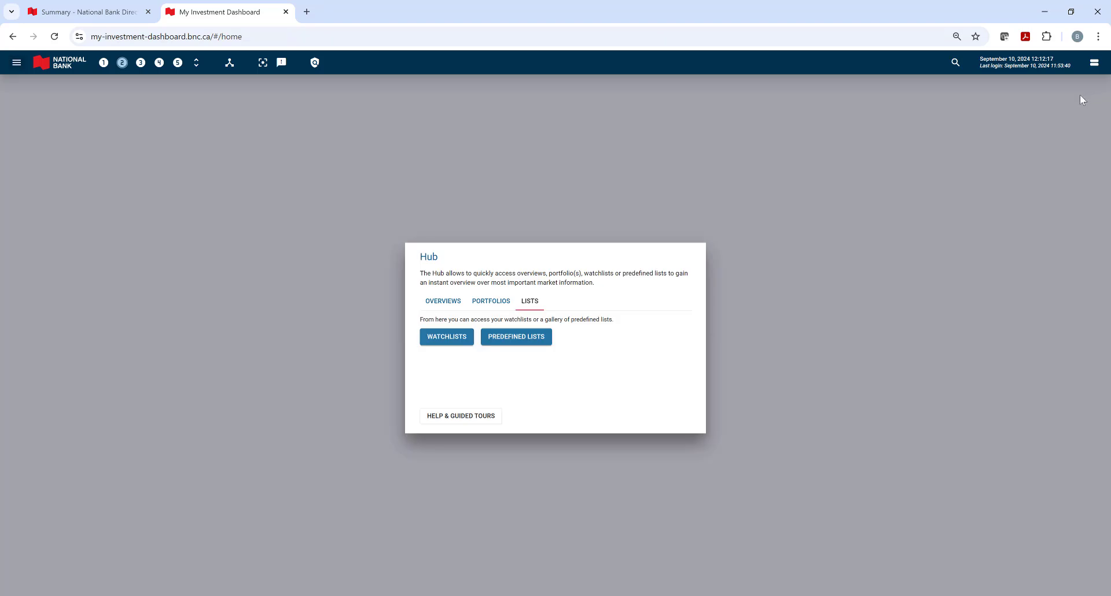
- Open the EQUIPE DDA BNCD portfolio from the Hub and widen its widget to half of the workspace
{"action": "left_click", "coordinate": [490, 301]}
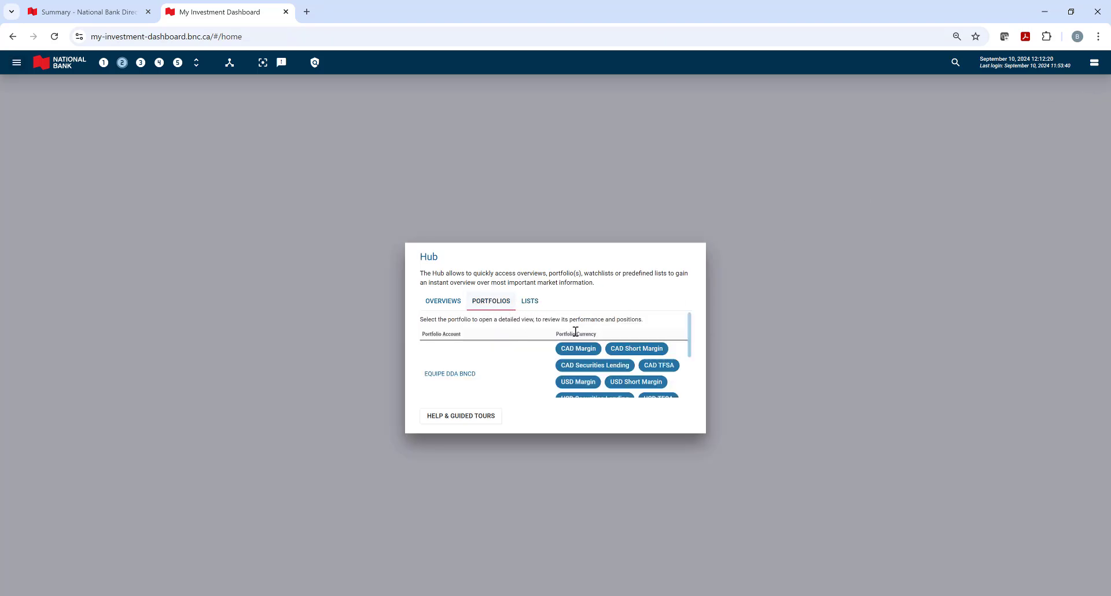
{"action": "scroll", "coordinate": [576, 347], "scroll_direction": "down", "scroll_amount": 3}
{"action": "scroll", "coordinate": [578, 335], "scroll_direction": "up", "scroll_amount": 3}
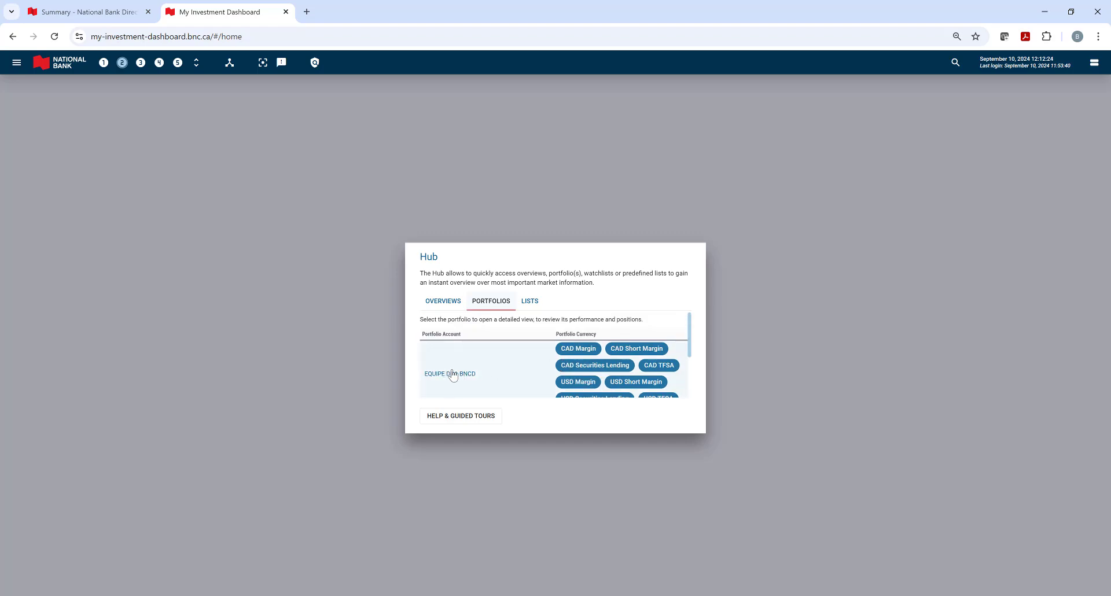
{"action": "left_click", "coordinate": [449, 374]}
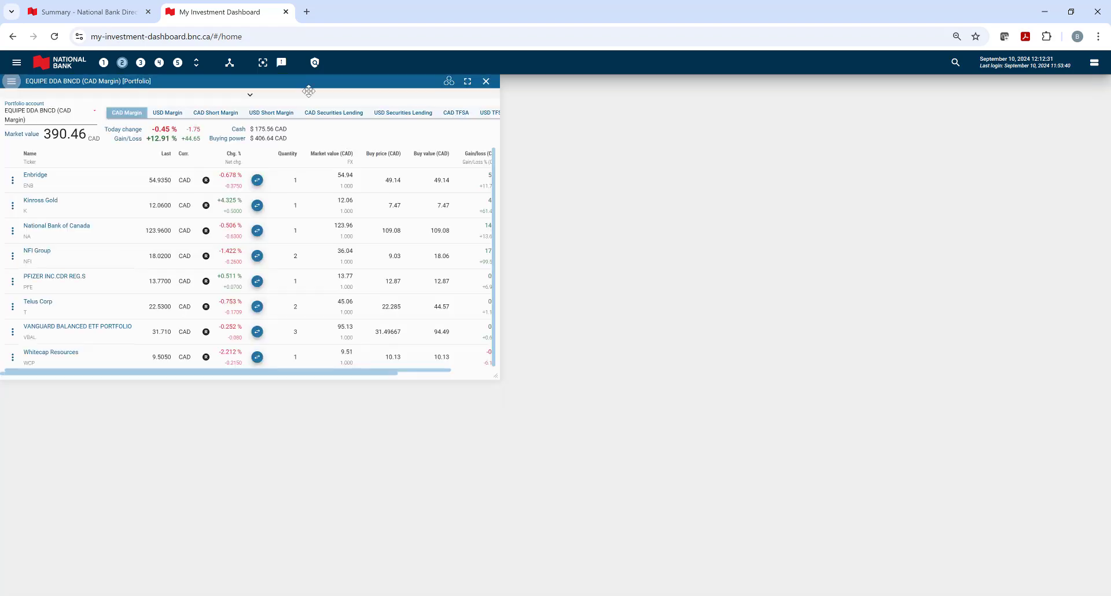
{"action": "left_click_drag", "start_coordinate": [498, 383], "coordinate": [556, 376]}
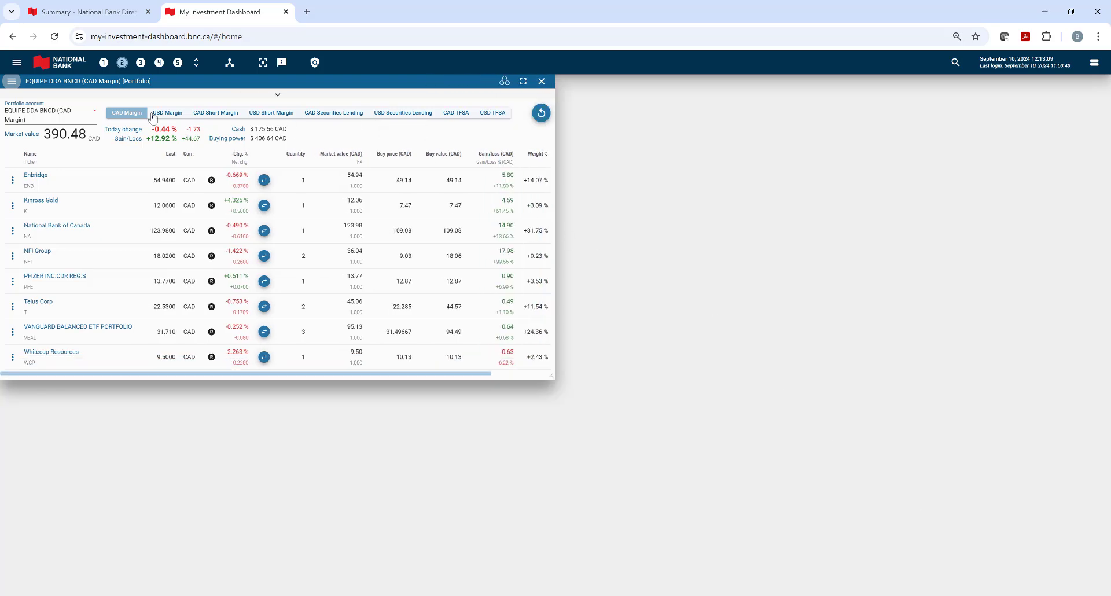
- Try the NBDB VIDEO column layout on the portfolio, restore the Gain/Loss layout and collapse the view settings
{"action": "left_click", "coordinate": [279, 94]}
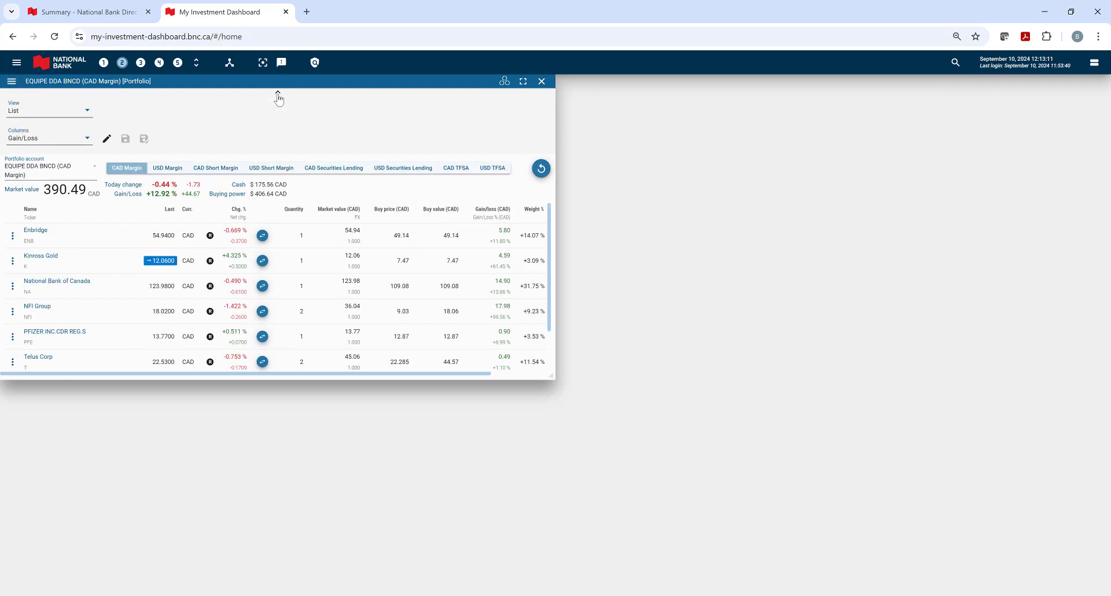
{"action": "left_click", "coordinate": [88, 139]}
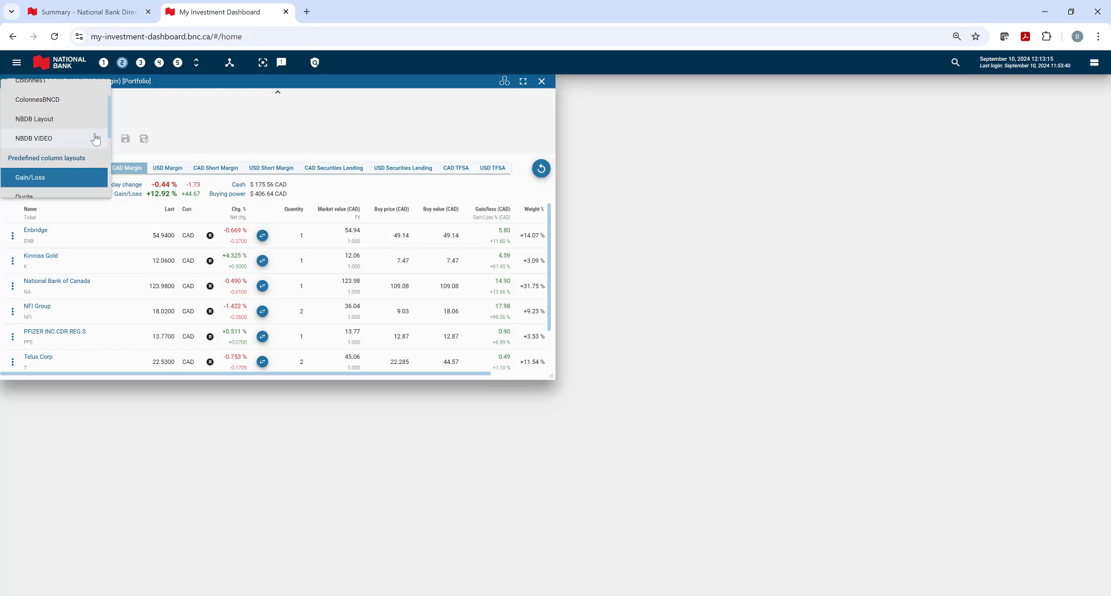
{"action": "left_click", "coordinate": [50, 139]}
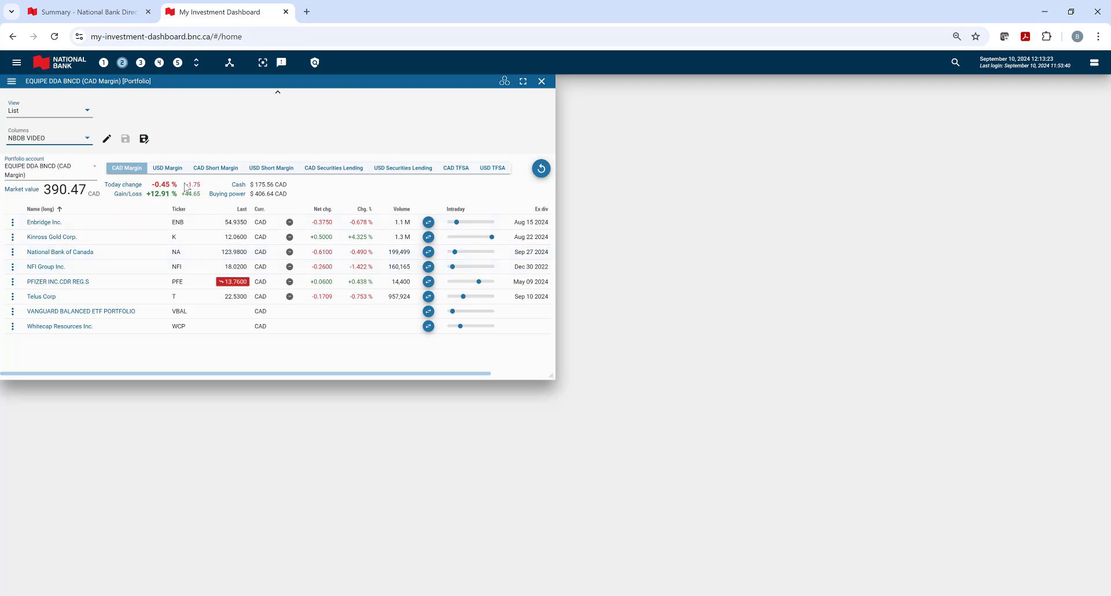
{"action": "left_click", "coordinate": [88, 140]}
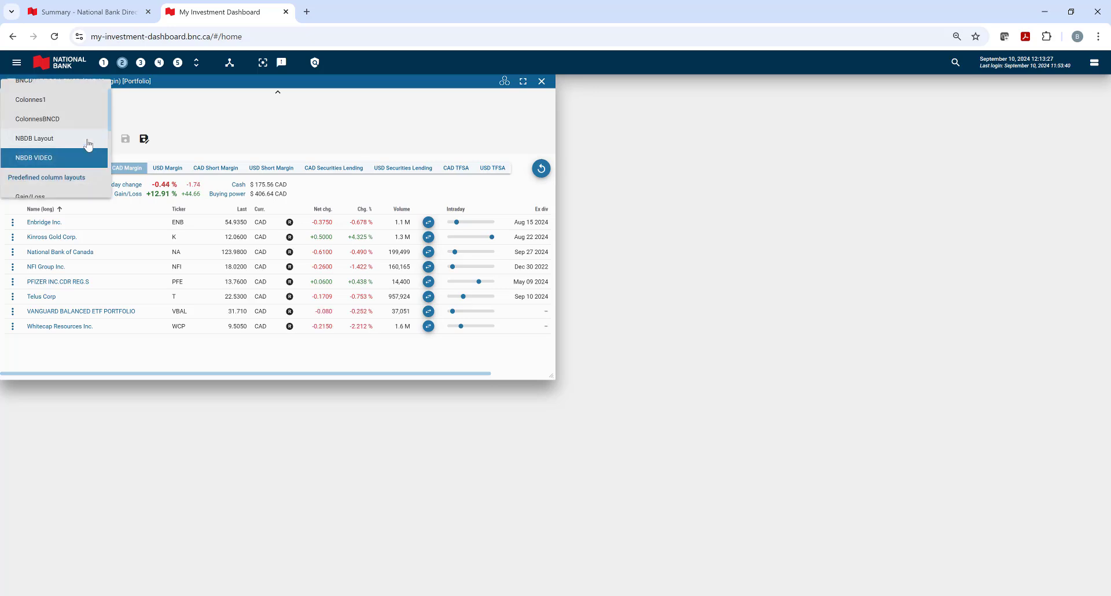
{"action": "scroll", "coordinate": [86, 157], "scroll_direction": "down", "scroll_amount": 1}
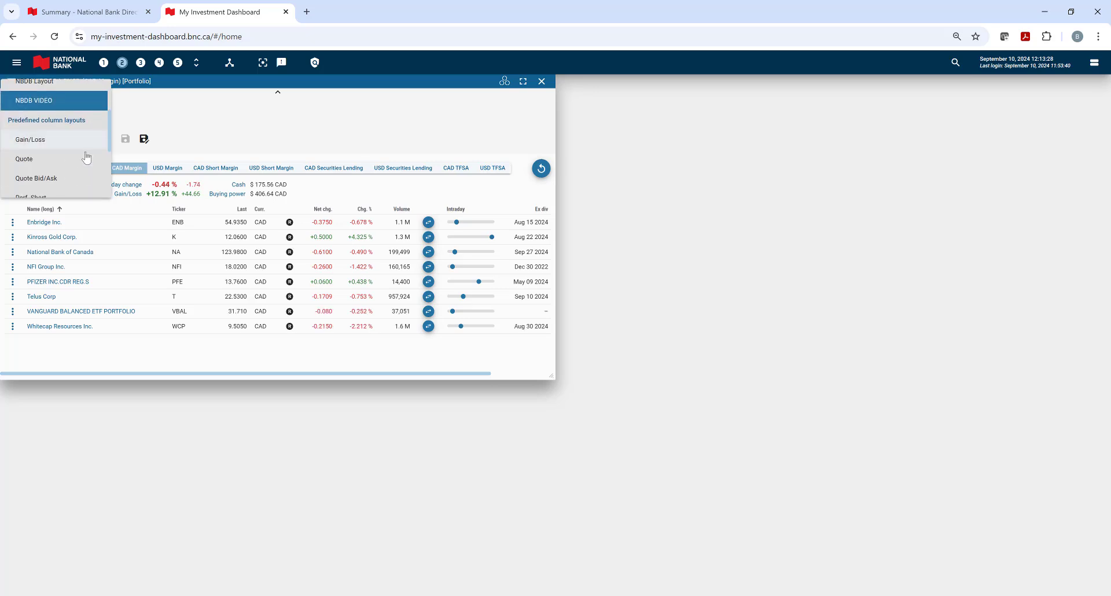
{"action": "left_click", "coordinate": [58, 141]}
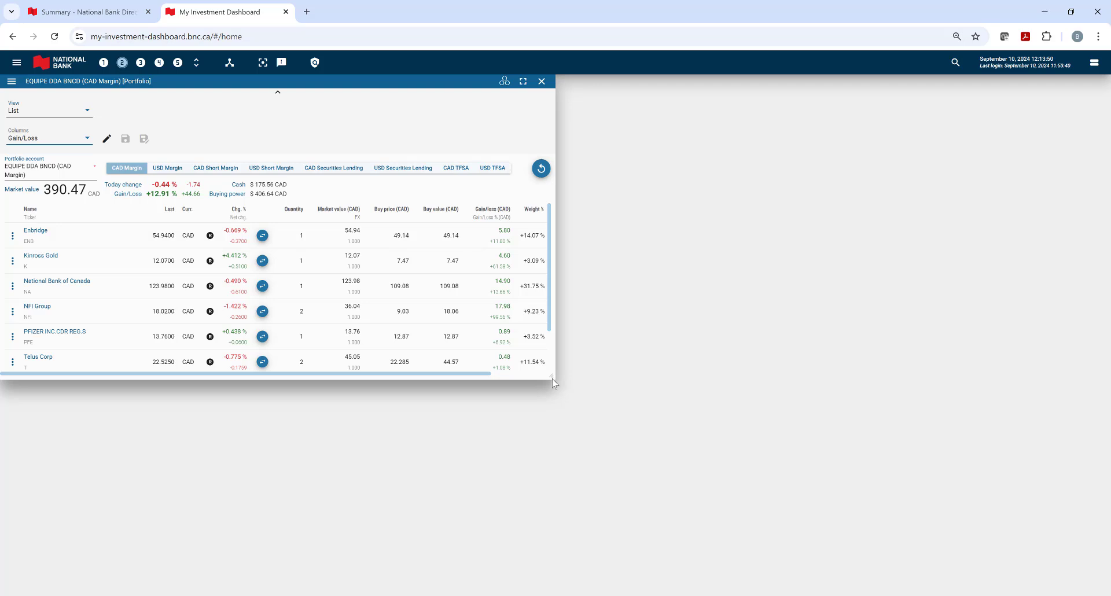
{"action": "left_click", "coordinate": [278, 93]}
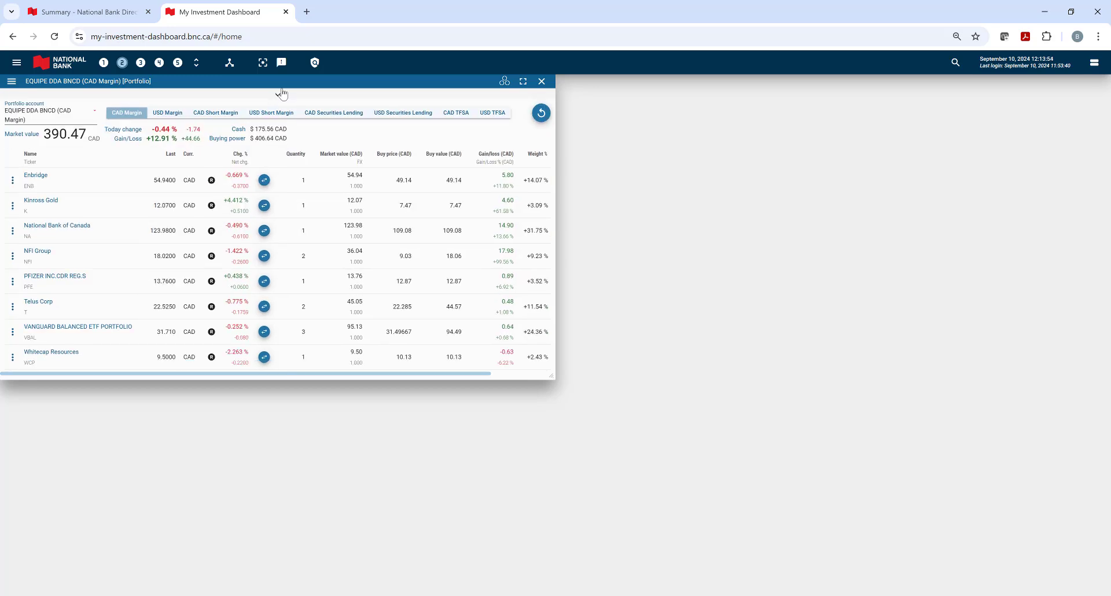
- Add a List widget to the workspace and place it directly below the portfolio widget
{"action": "left_click", "coordinate": [17, 63]}
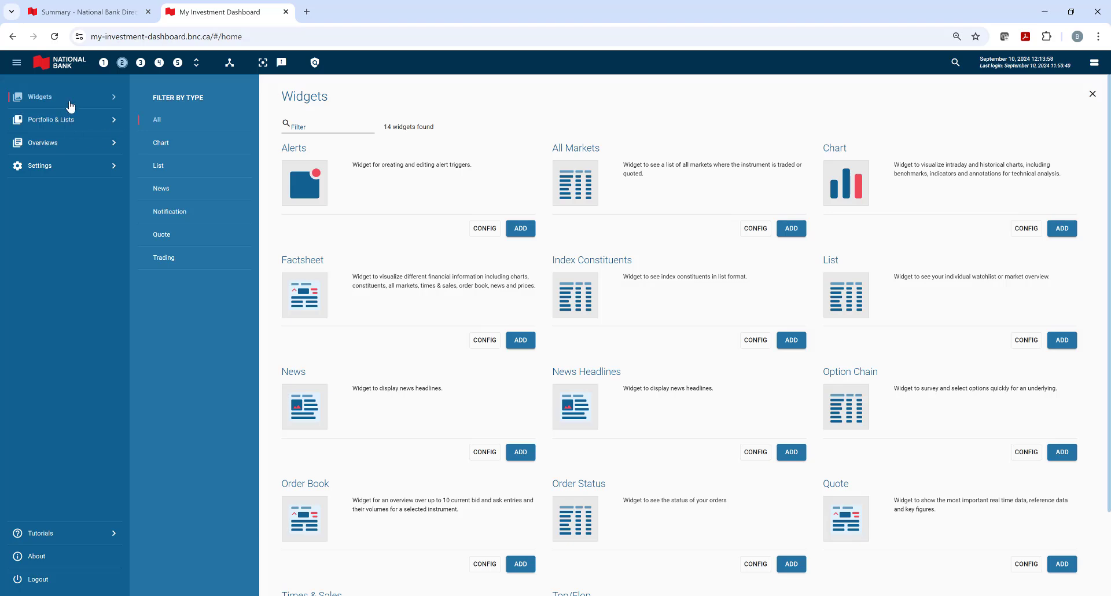
{"action": "left_click", "coordinate": [1062, 340]}
{"action": "left_click_drag", "start_coordinate": [343, 113], "coordinate": [260, 390]}
- Load the saved NBDB VIDEO watchlist into the empty List widget
{"action": "left_click", "coordinate": [12, 389]}
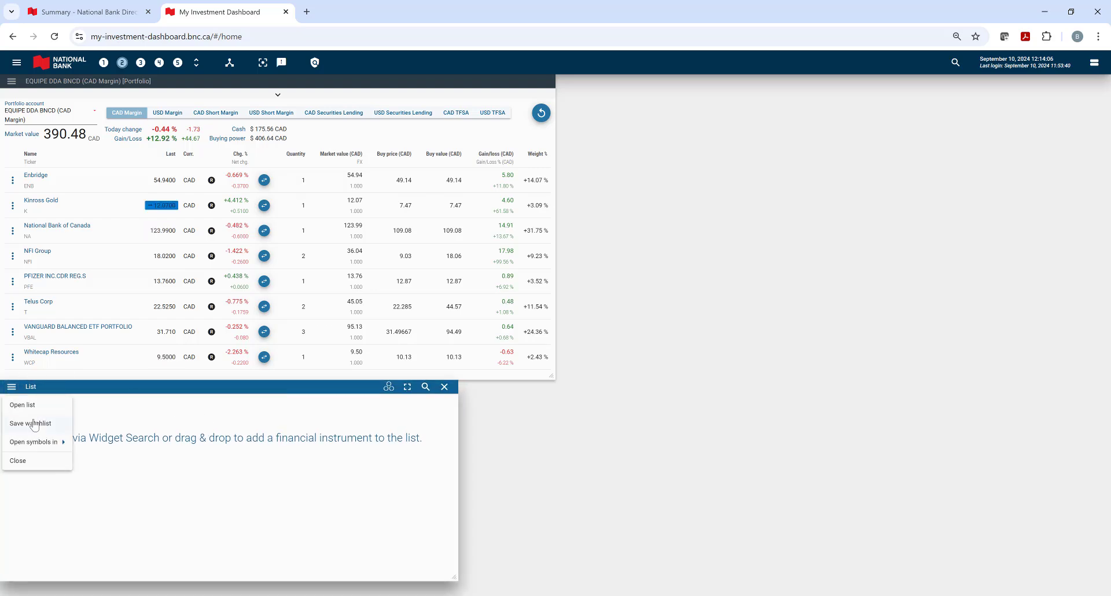
{"action": "left_click", "coordinate": [33, 407]}
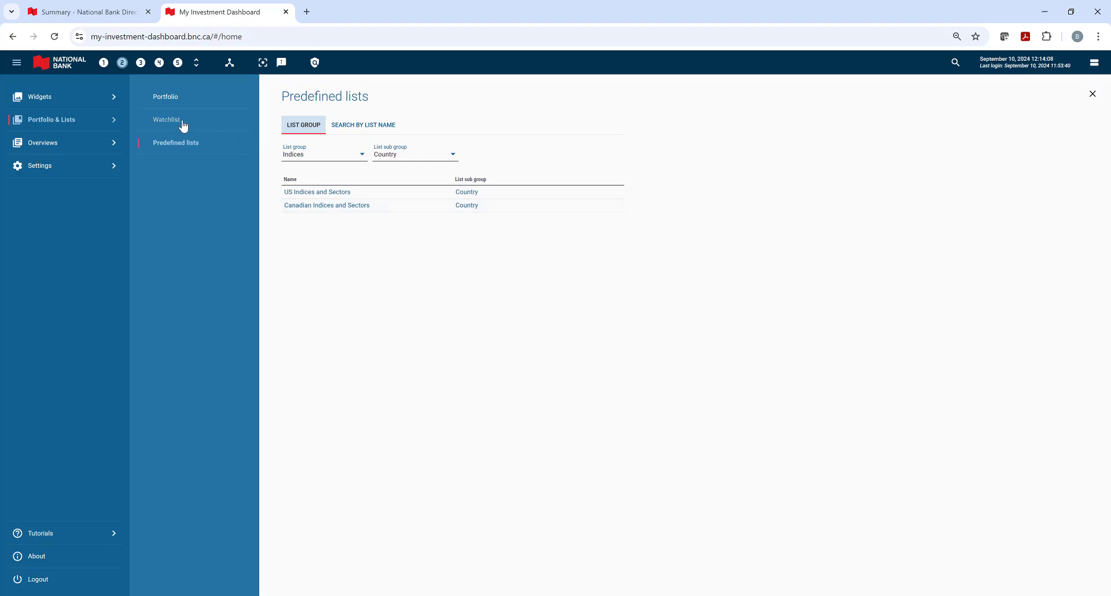
{"action": "left_click", "coordinate": [181, 122]}
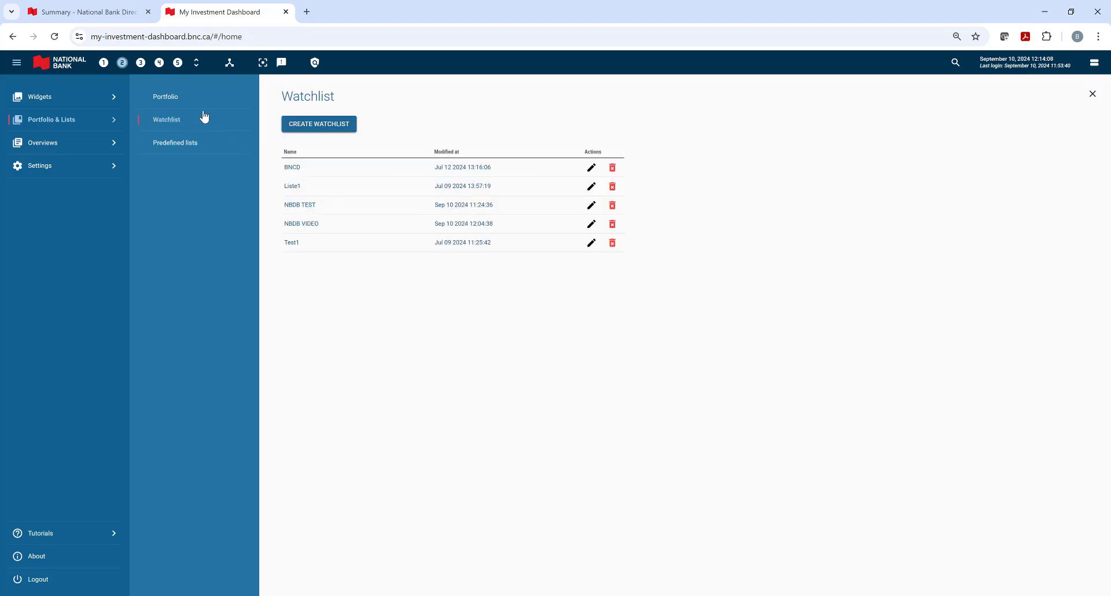
{"action": "left_click", "coordinate": [310, 225]}
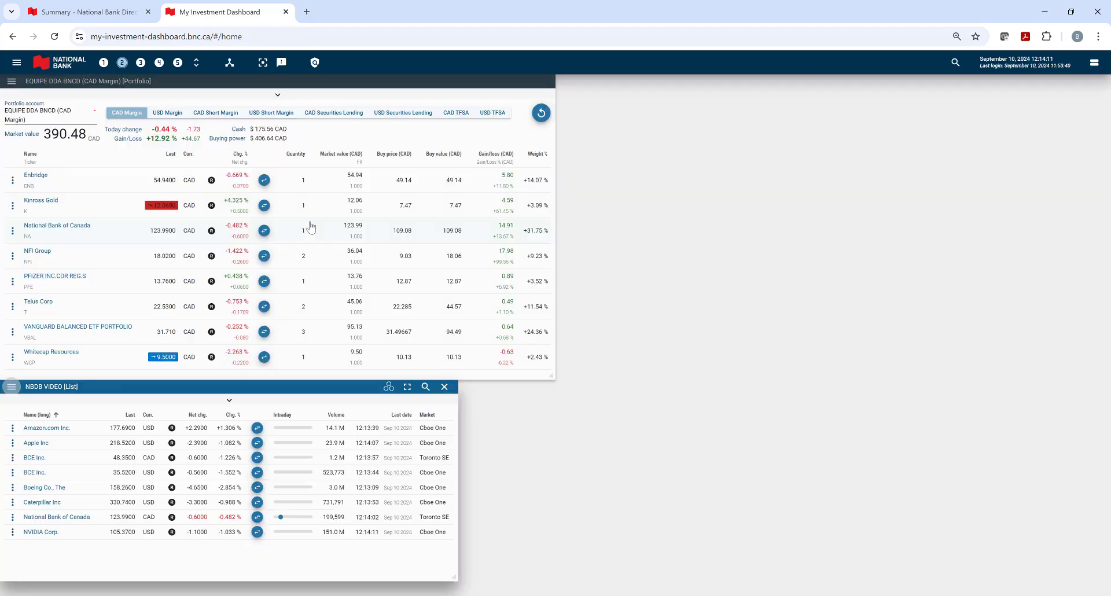
- Apply the NBDB VIDEO column layout to the watchlist, collapse its view settings and make the widget slightly wider and shorter
{"action": "left_click", "coordinate": [230, 400]}
{"action": "left_click", "coordinate": [96, 447]}
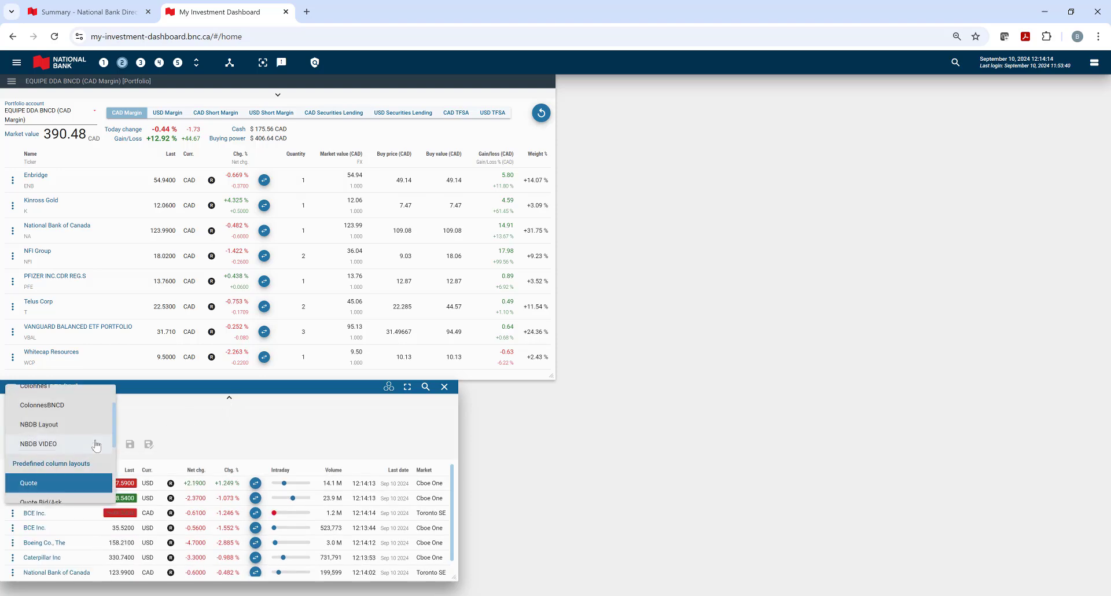
{"action": "left_click", "coordinate": [72, 446]}
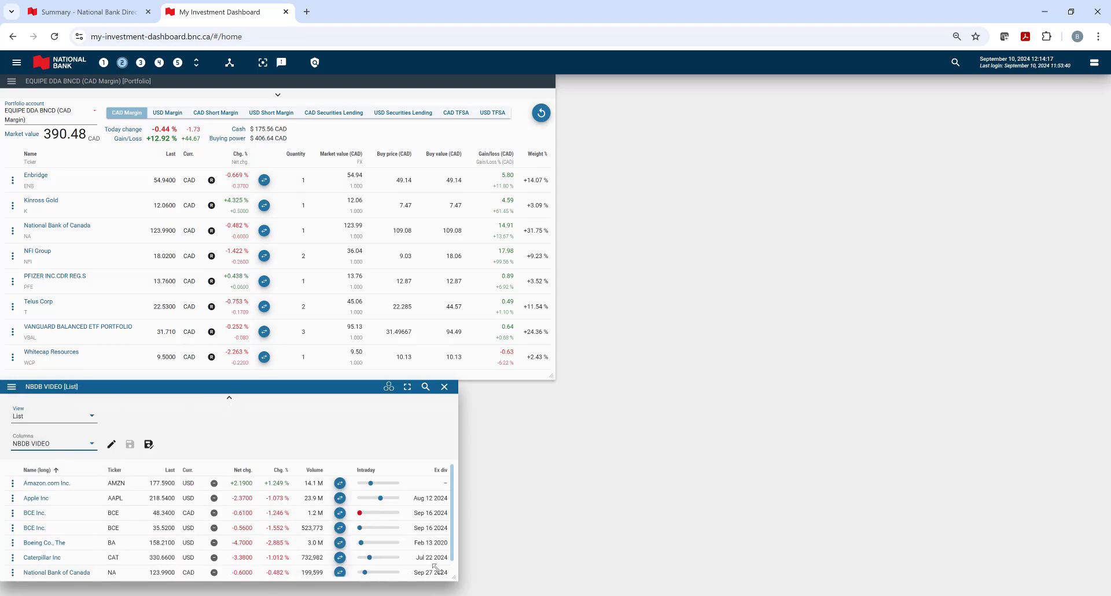
{"action": "left_click", "coordinate": [229, 398]}
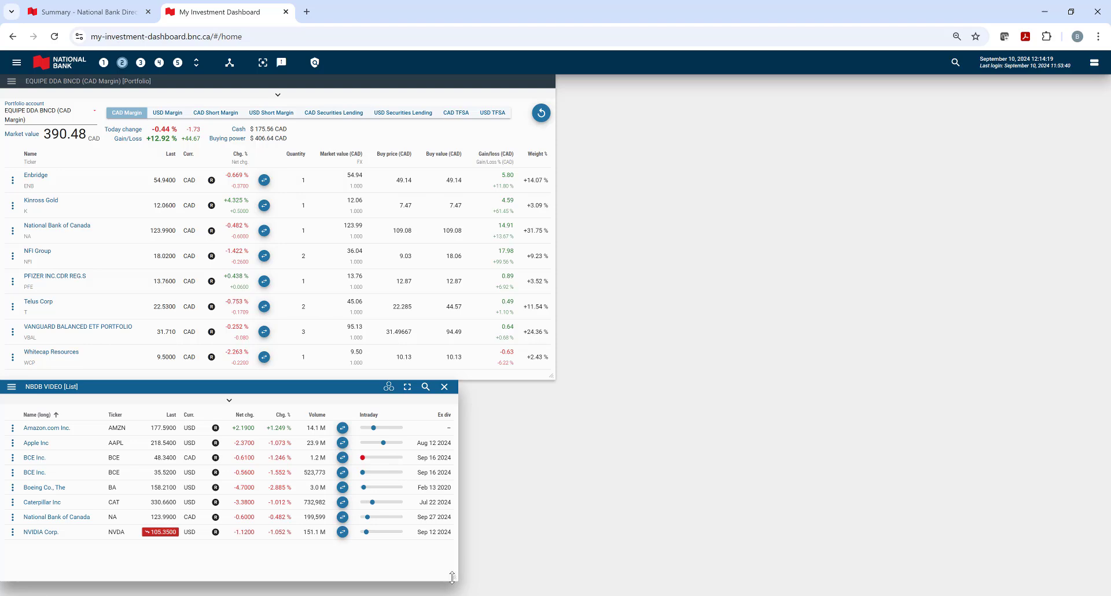
{"action": "left_click_drag", "start_coordinate": [456, 579], "coordinate": [536, 562]}
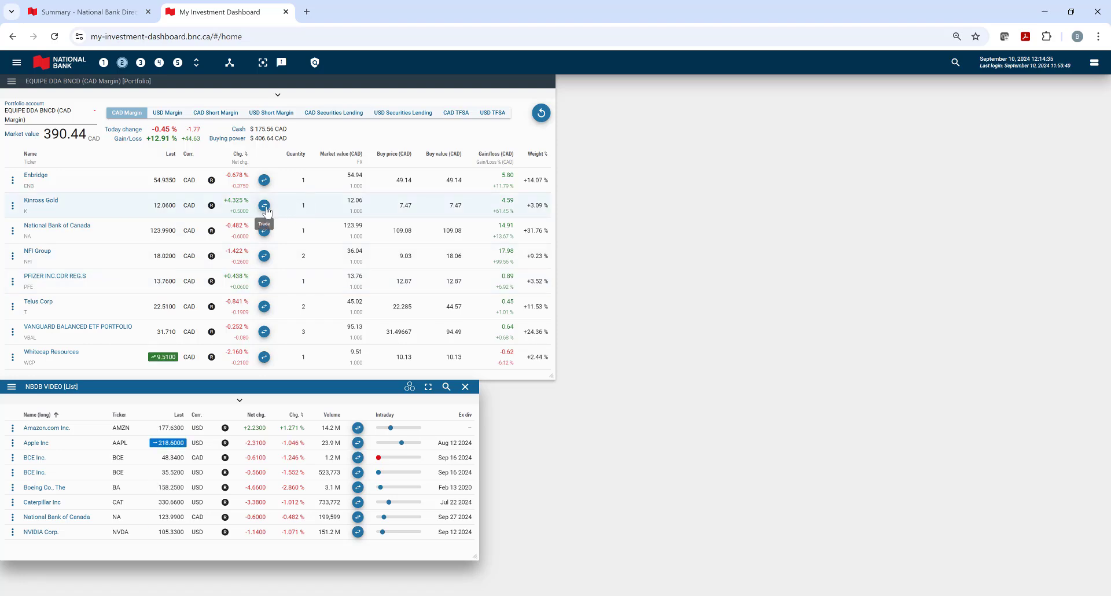
- Start a trade order for Kinross Gold from the portfolio, check the available portfolio accounts and set the transaction type to Sell
{"action": "left_click", "coordinate": [268, 210]}
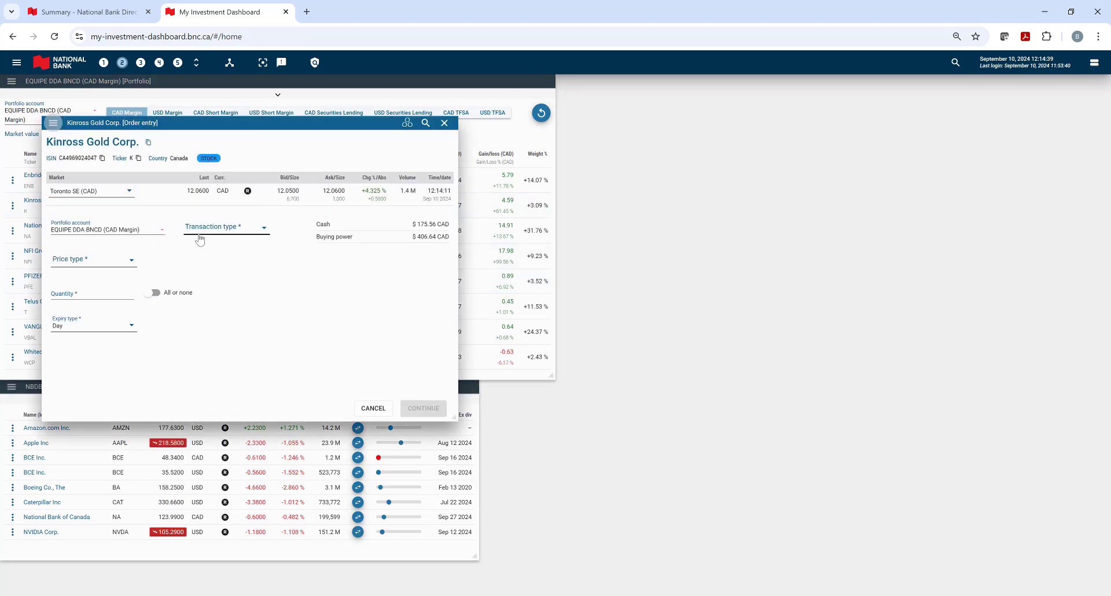
{"action": "left_click", "coordinate": [241, 232]}
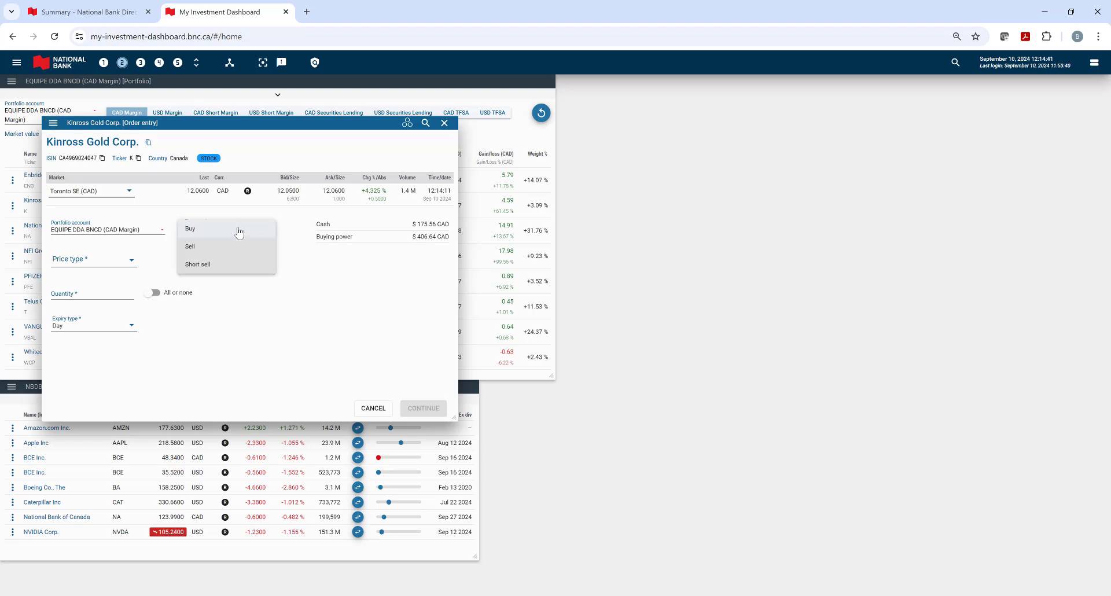
{"action": "left_click", "coordinate": [143, 226]}
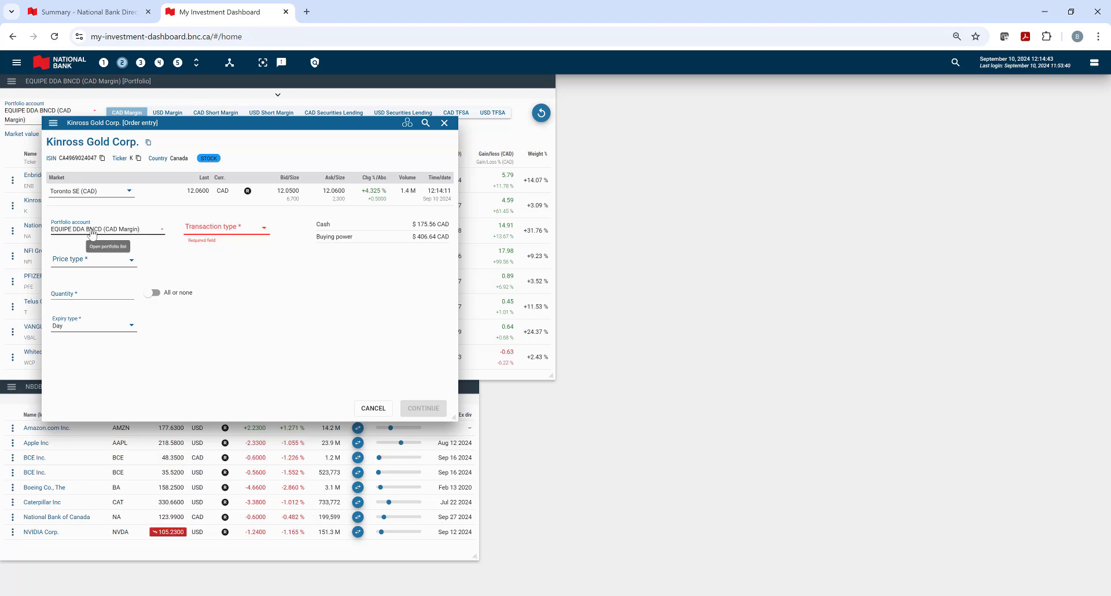
{"action": "left_click", "coordinate": [123, 232]}
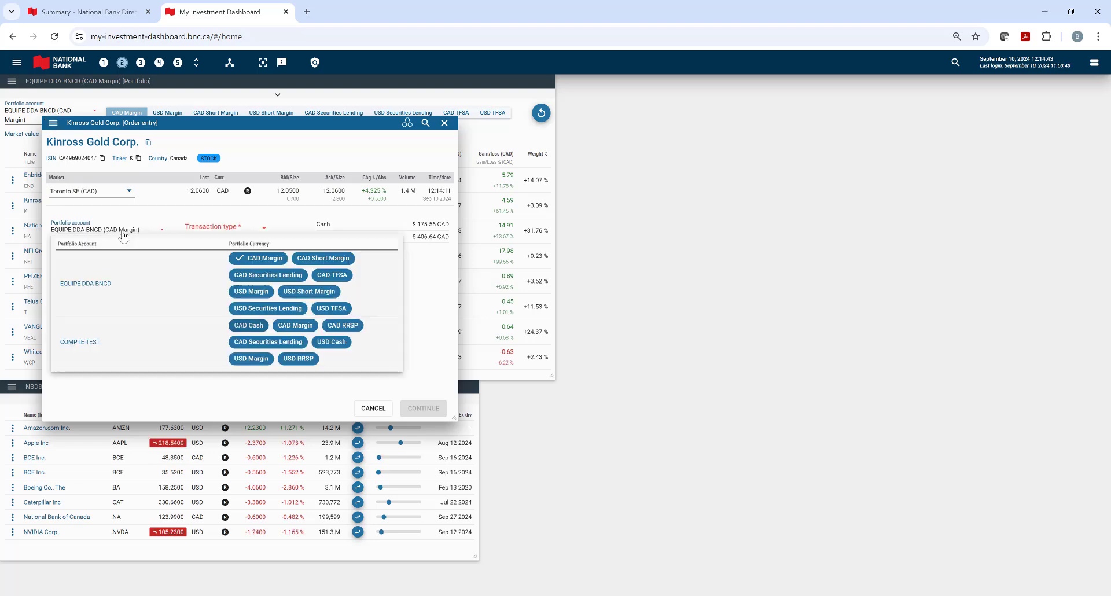
{"action": "left_click", "coordinate": [278, 230]}
{"action": "left_click", "coordinate": [246, 233]}
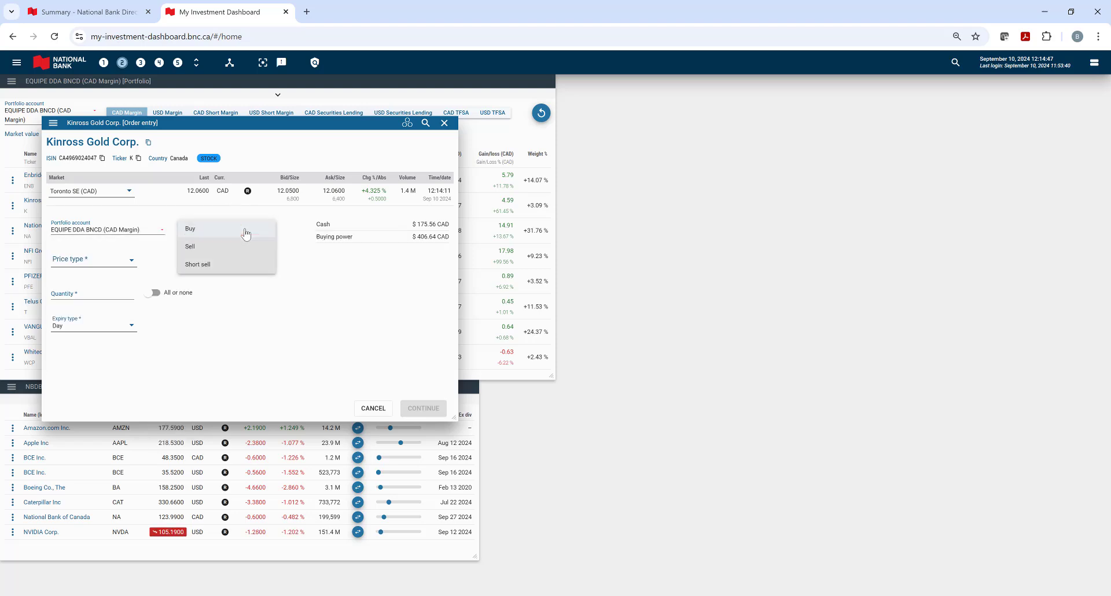
{"action": "left_click", "coordinate": [219, 250]}
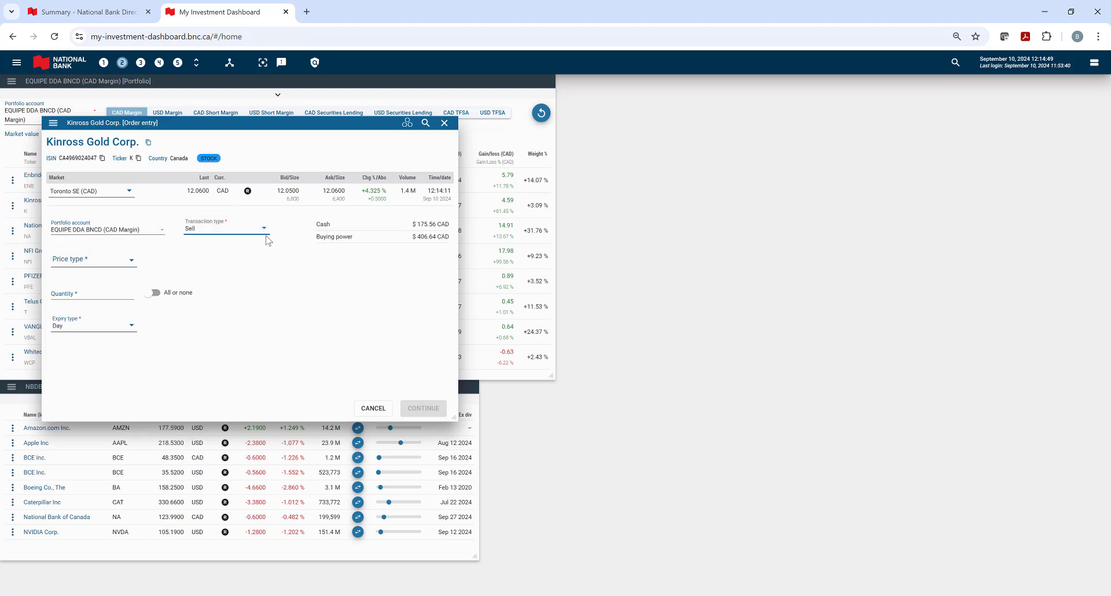
- Set the order's price type to Limit with a limit price of 12.25 CAD
{"action": "left_click", "coordinate": [118, 260]}
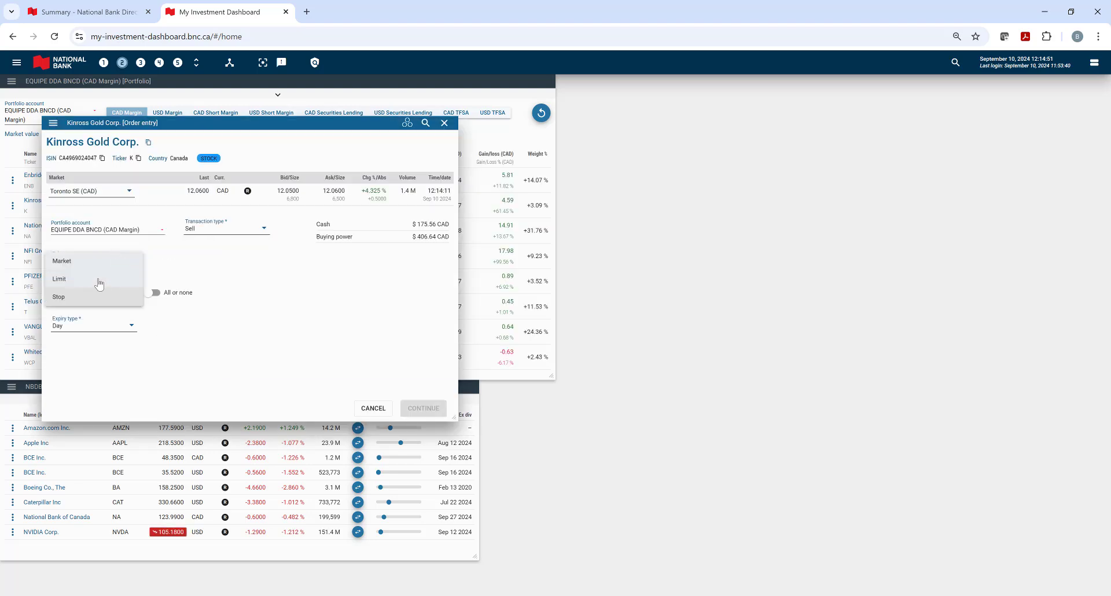
{"action": "left_click", "coordinate": [104, 280]}
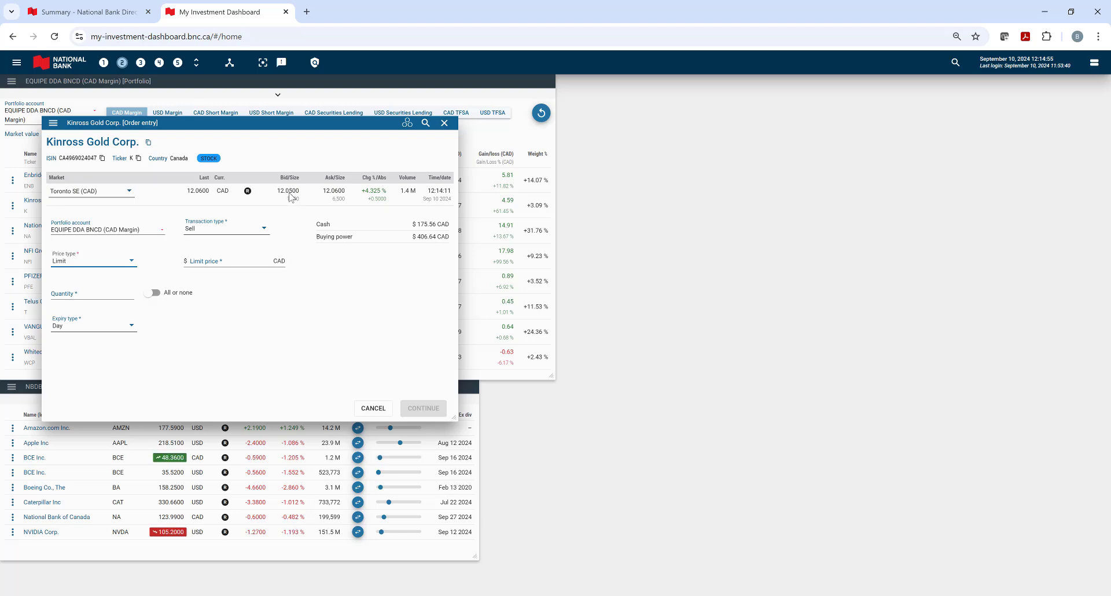
{"action": "left_click", "coordinate": [229, 261]}
{"action": "type", "text": "12"}
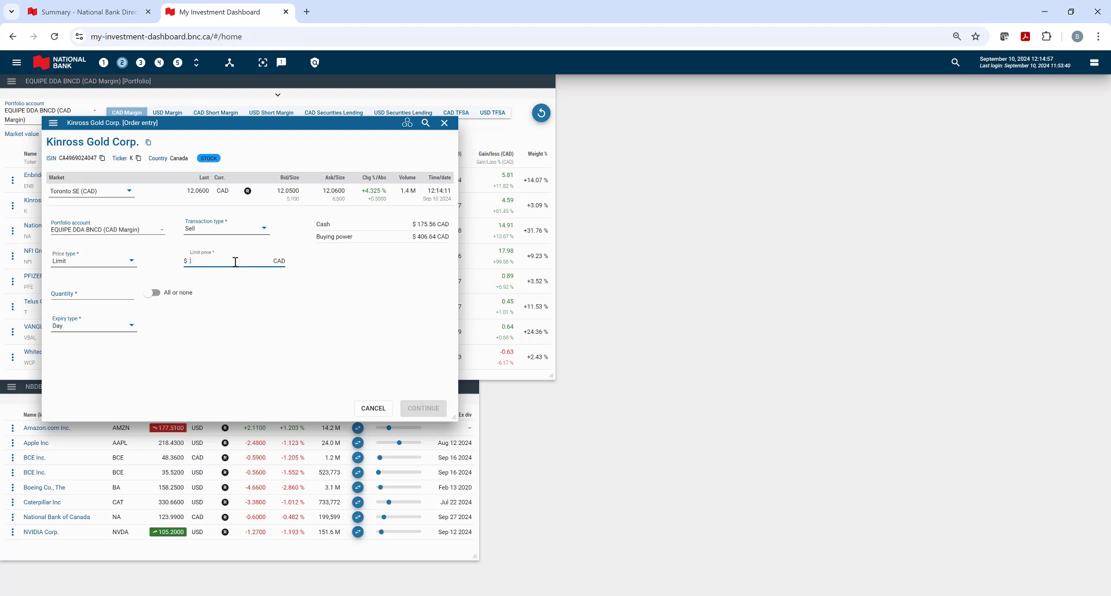
{"action": "type", "text": ".25"}
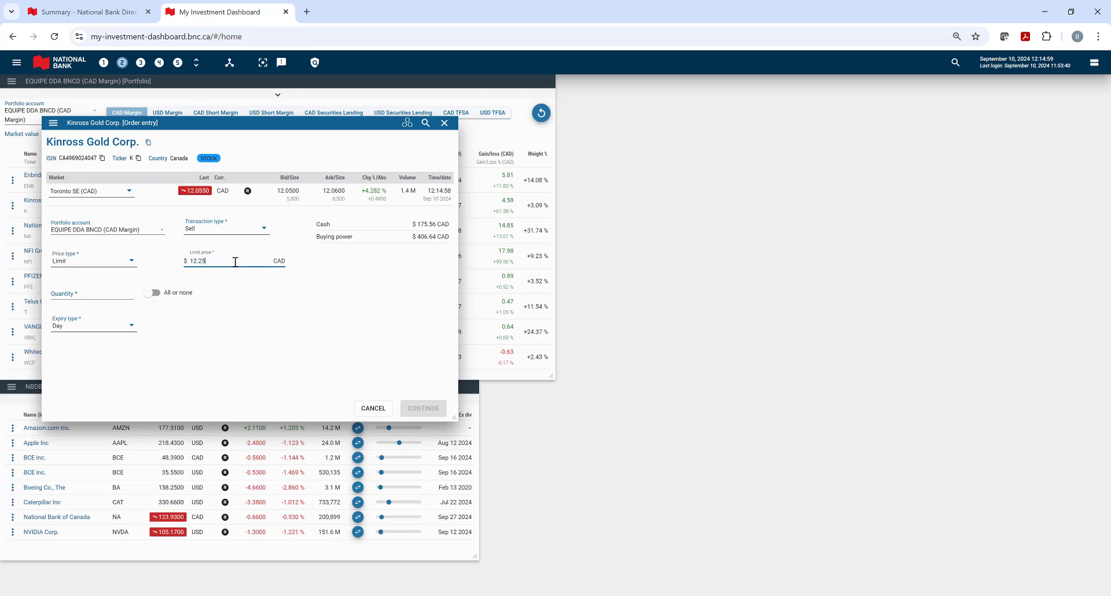
- Complete the Kinross Gold sell order with a quantity of 1 and Day expiry, and place it
{"action": "left_click", "coordinate": [116, 292]}
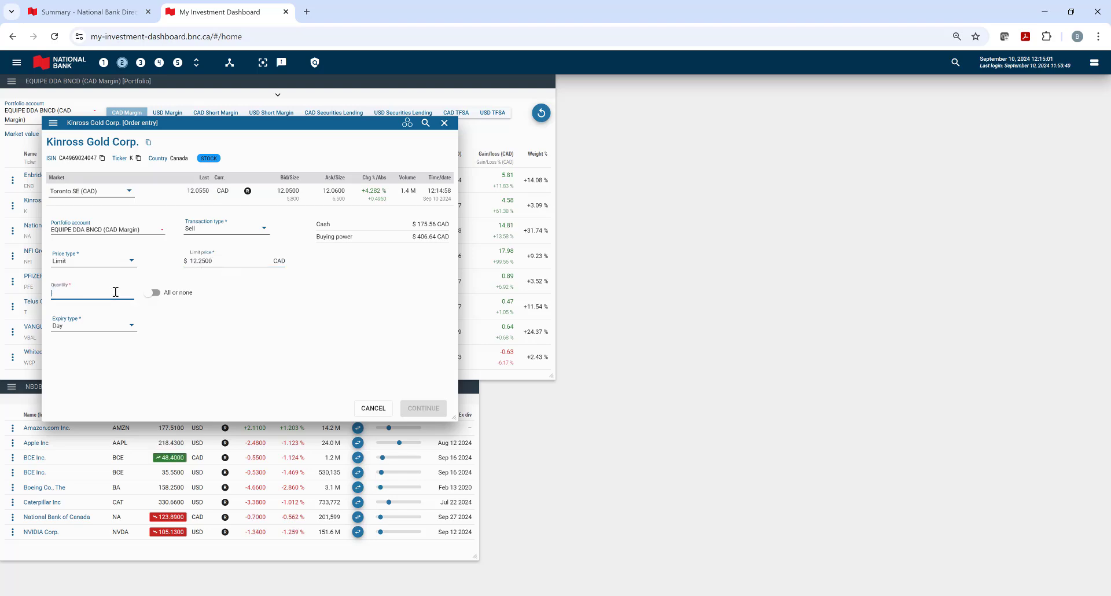
{"action": "type", "text": "1"}
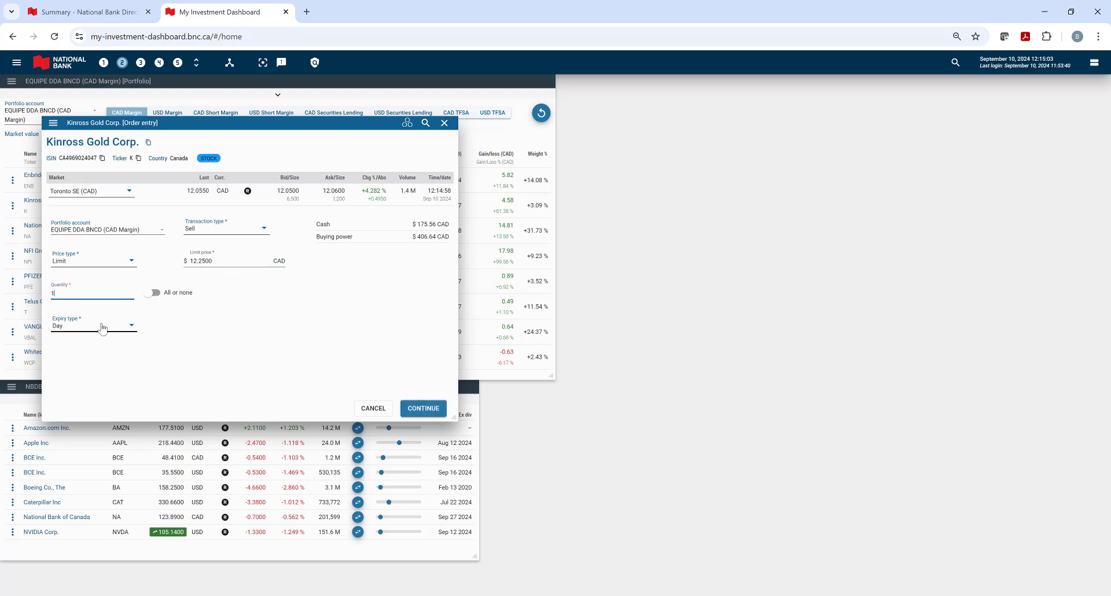
{"action": "left_click", "coordinate": [121, 327]}
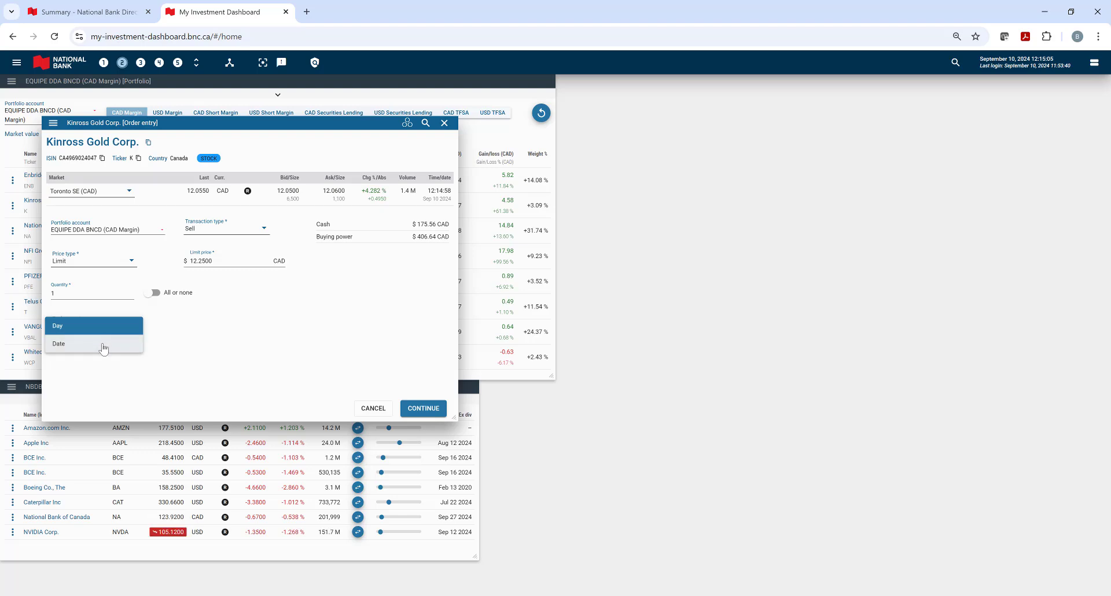
{"action": "left_click", "coordinate": [110, 326]}
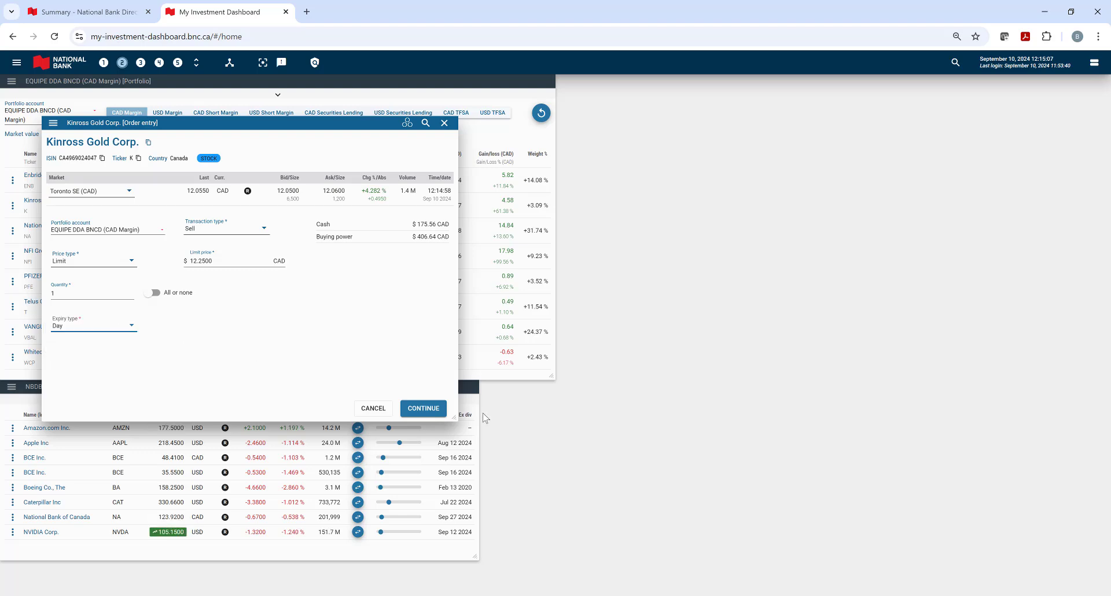
{"action": "left_click", "coordinate": [435, 412]}
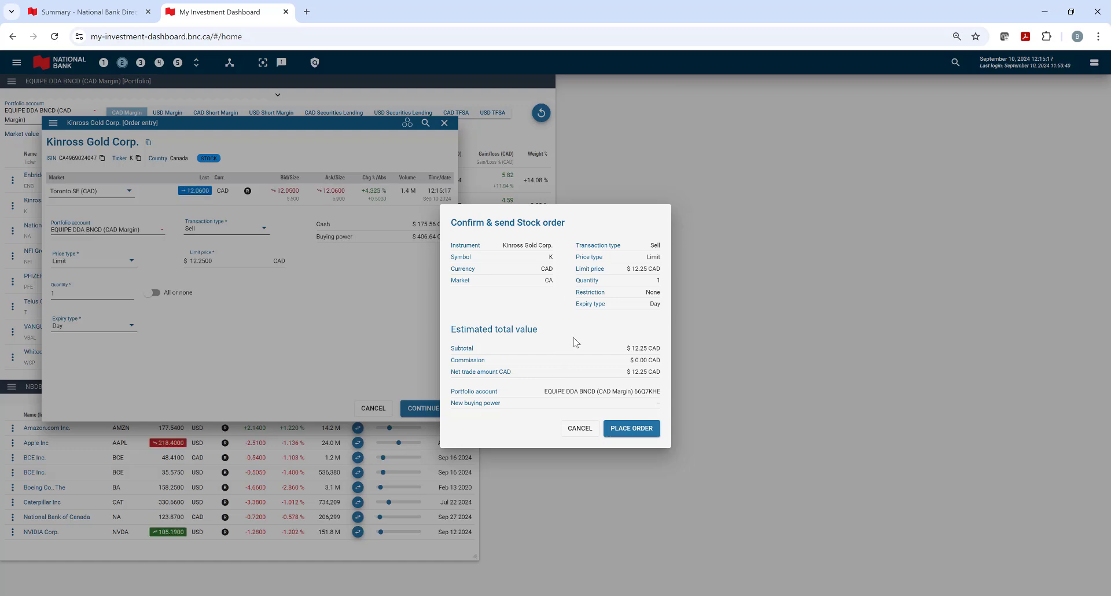
{"action": "left_click", "coordinate": [636, 428]}
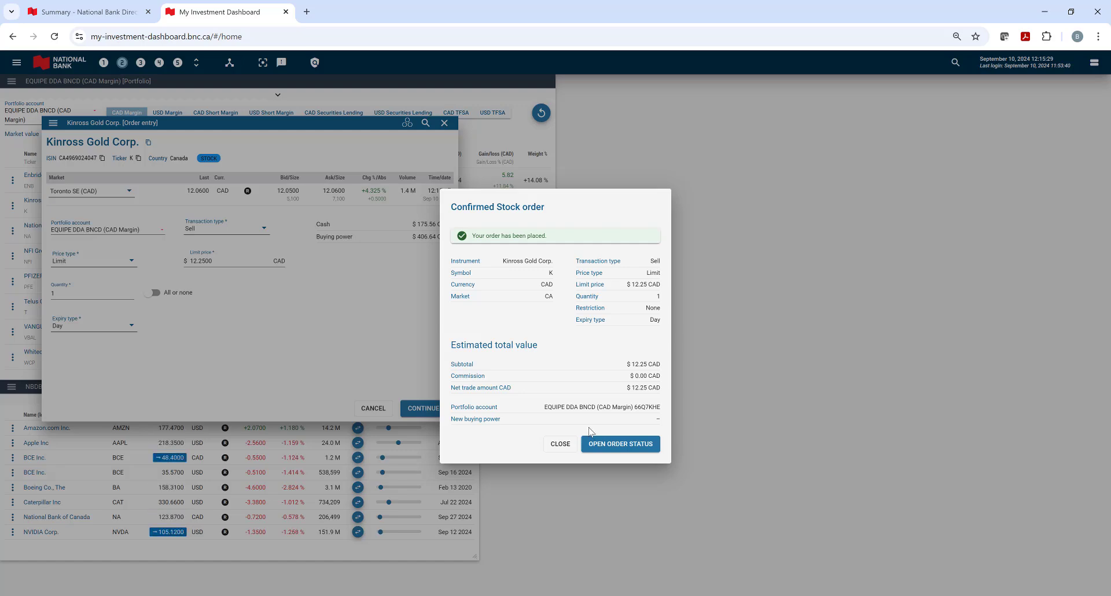
- View the order status beside the portfolio, cancel the open Kinross Gold sell order at 12.25, and close the Order Status widget
{"action": "left_click", "coordinate": [631, 445]}
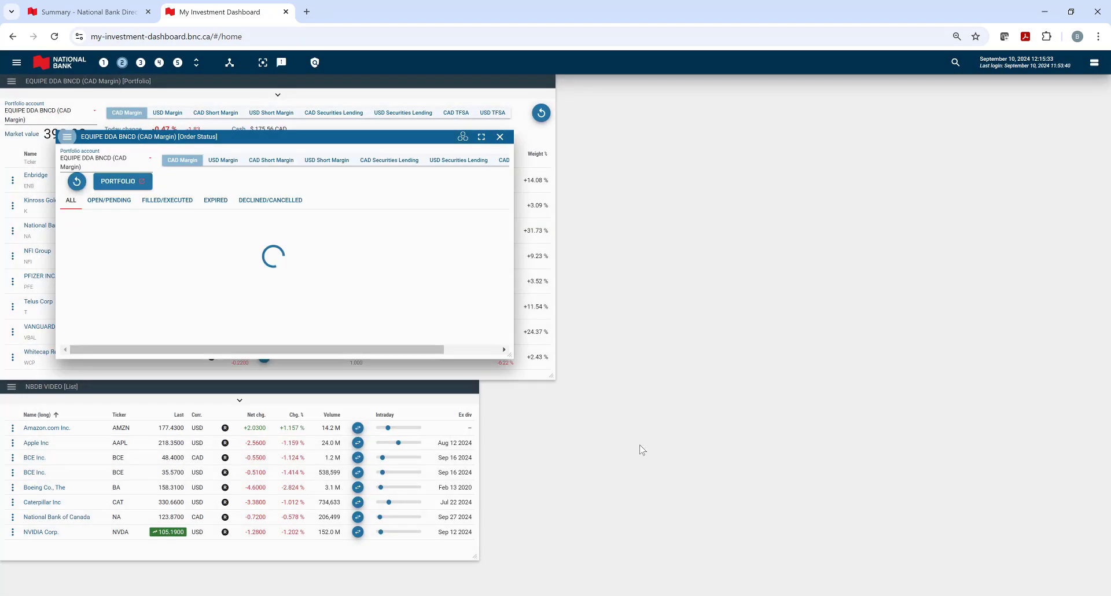
{"action": "left_click_drag", "start_coordinate": [276, 135], "coordinate": [785, 96]}
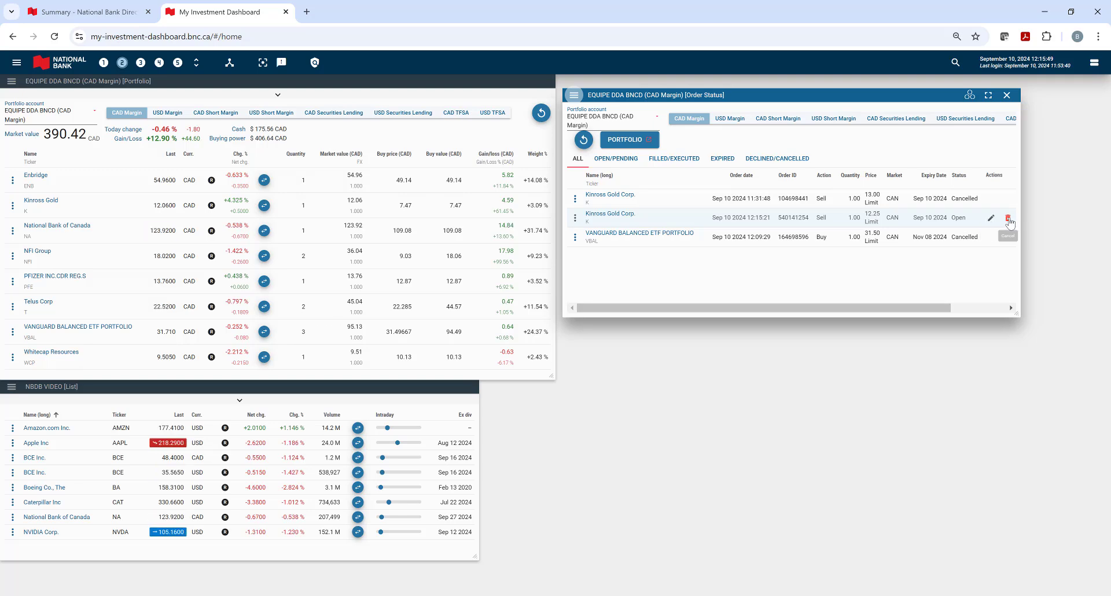
{"action": "left_click", "coordinate": [1009, 219]}
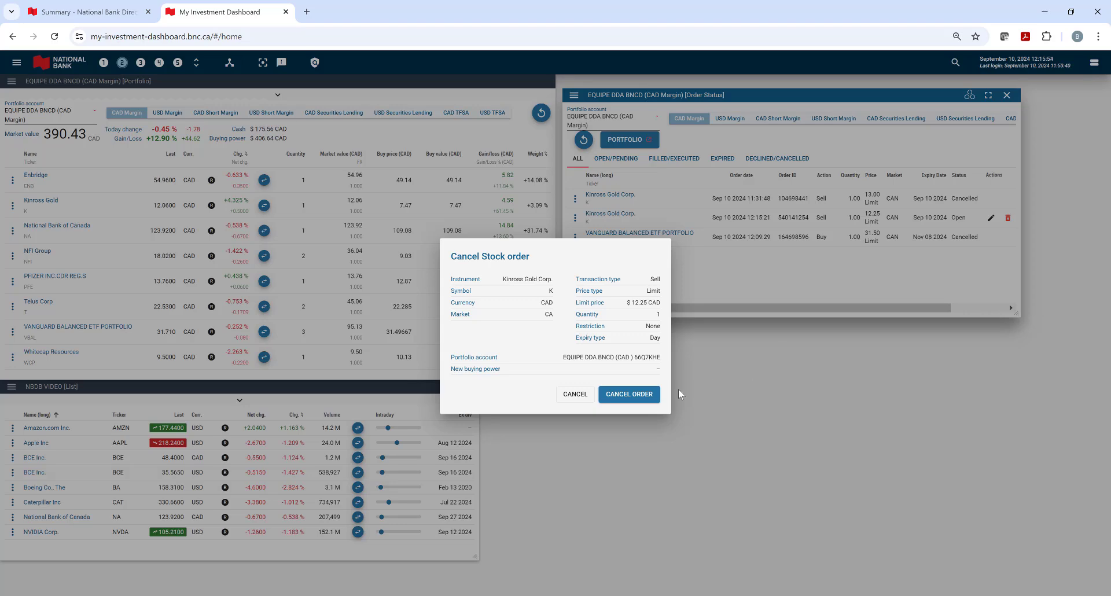
{"action": "left_click", "coordinate": [643, 395]}
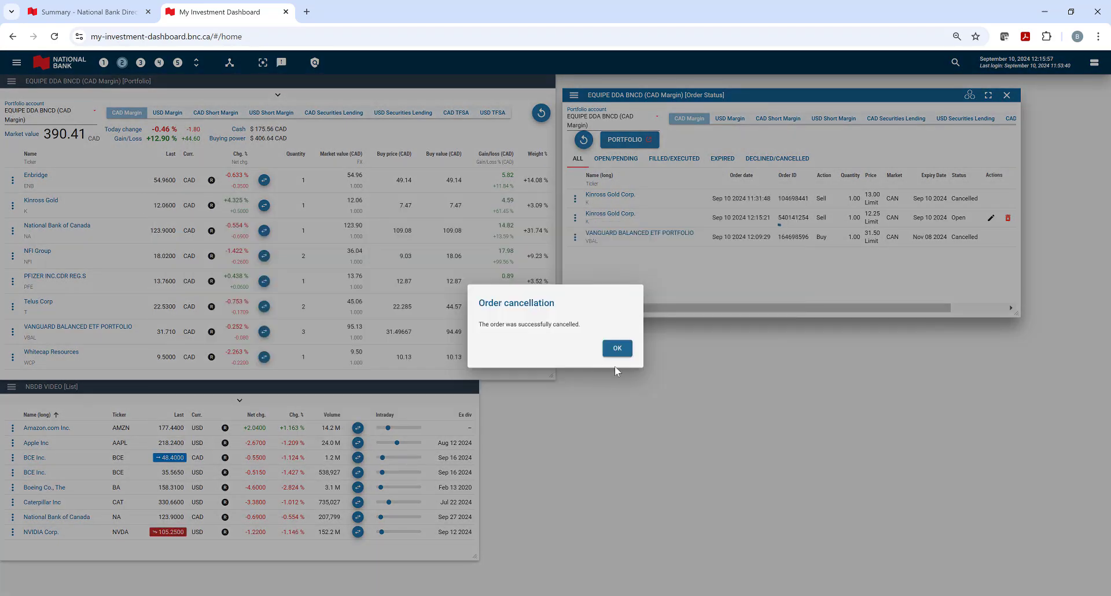
{"action": "left_click", "coordinate": [616, 348]}
{"action": "mouse_move", "coordinate": [812, 98]}
{"action": "left_mouse_down"}
{"action": "mouse_move", "coordinate": [805, 85]}
{"action": "mouse_move", "coordinate": [817, 86]}
{"action": "left_mouse_up"}
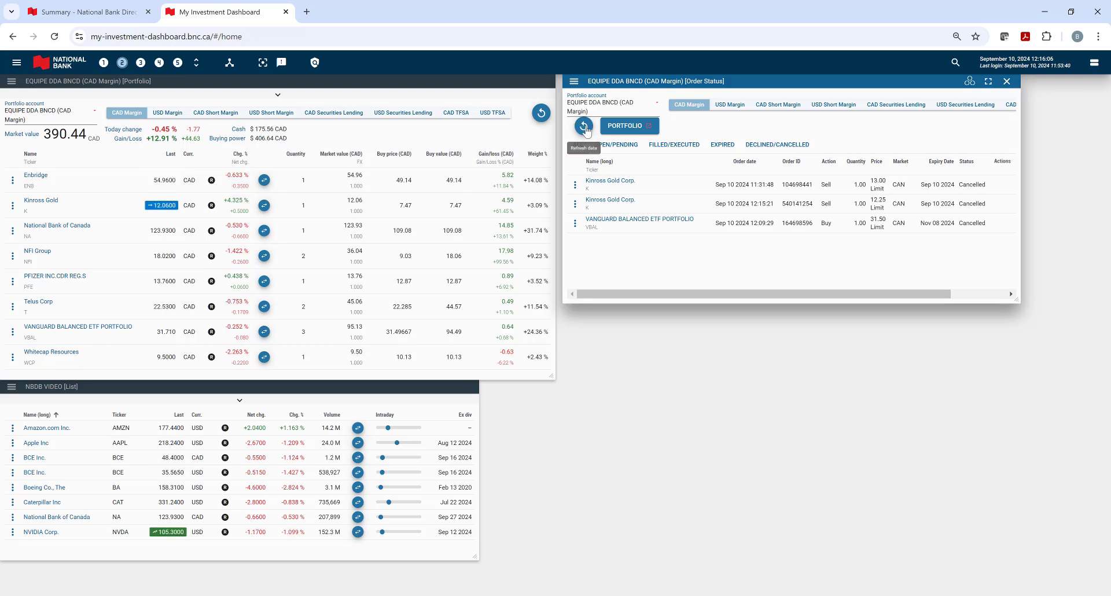
{"action": "left_click", "coordinate": [1007, 81]}
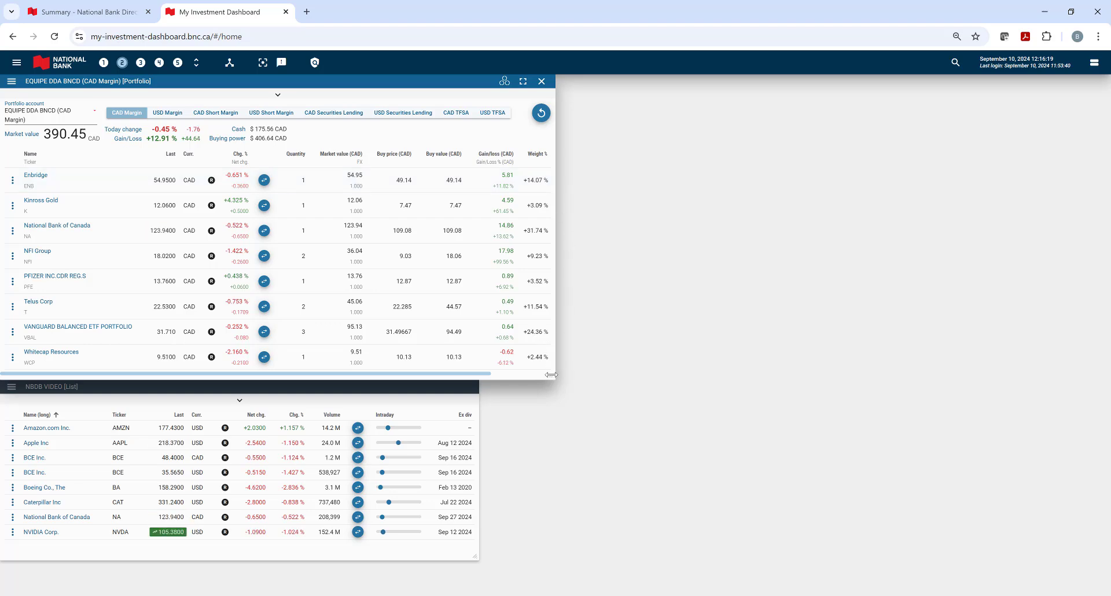
- Widen the Portfolio widget until its order status shortcut shows, and check the account's order status from there
{"action": "left_click_drag", "start_coordinate": [553, 376], "coordinate": [640, 378]}
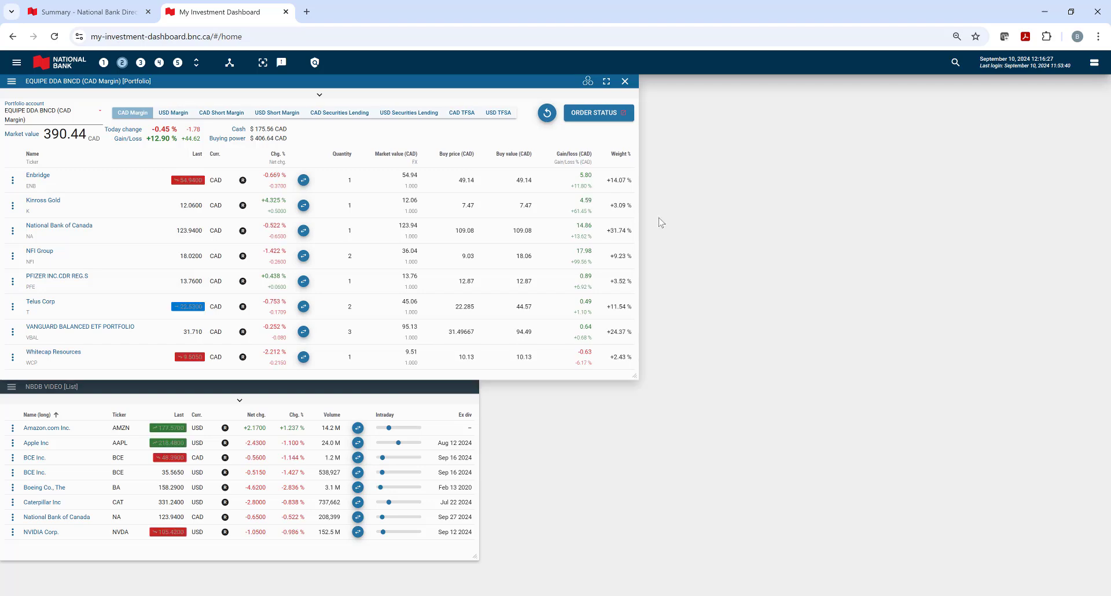
{"action": "left_click", "coordinate": [595, 116]}
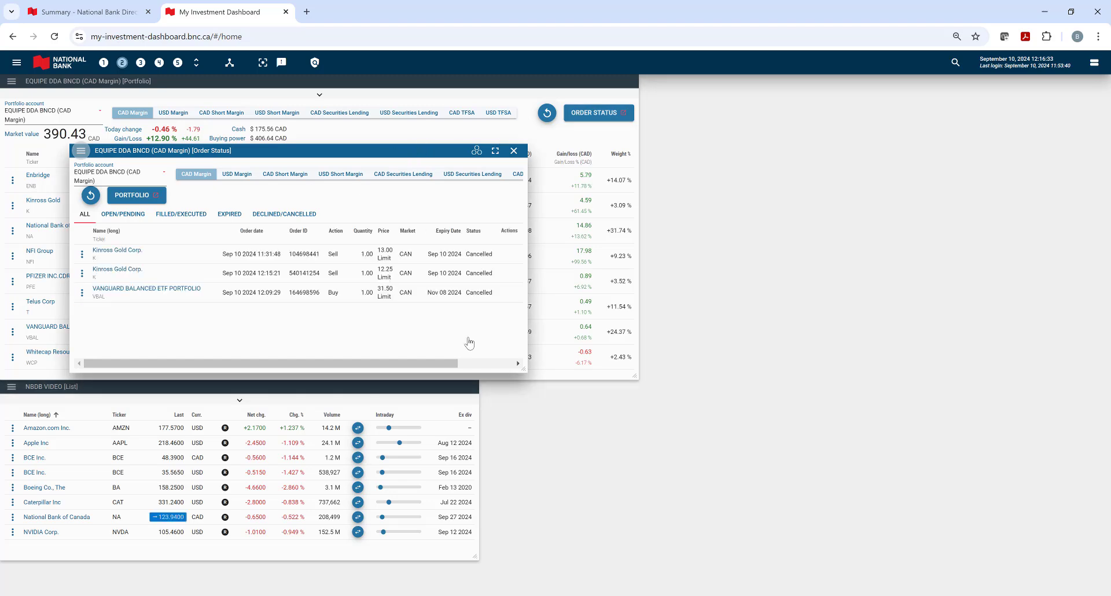
{"action": "left_click", "coordinate": [514, 151]}
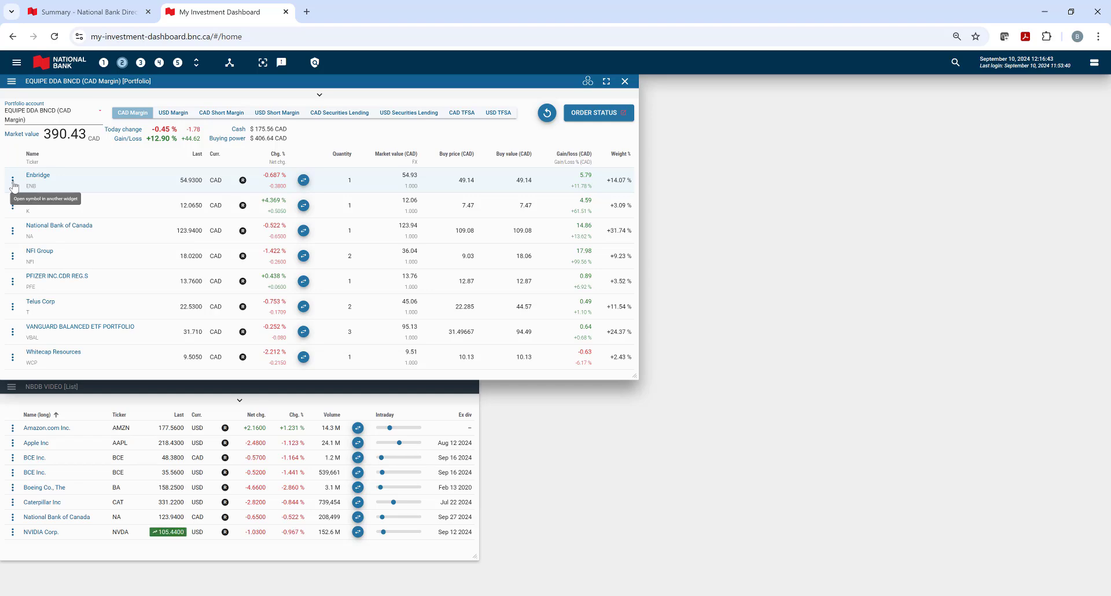
- Add an active Enbridge alert for a last quote above 55 CAD from the portfolio
{"action": "left_click", "coordinate": [13, 181]}
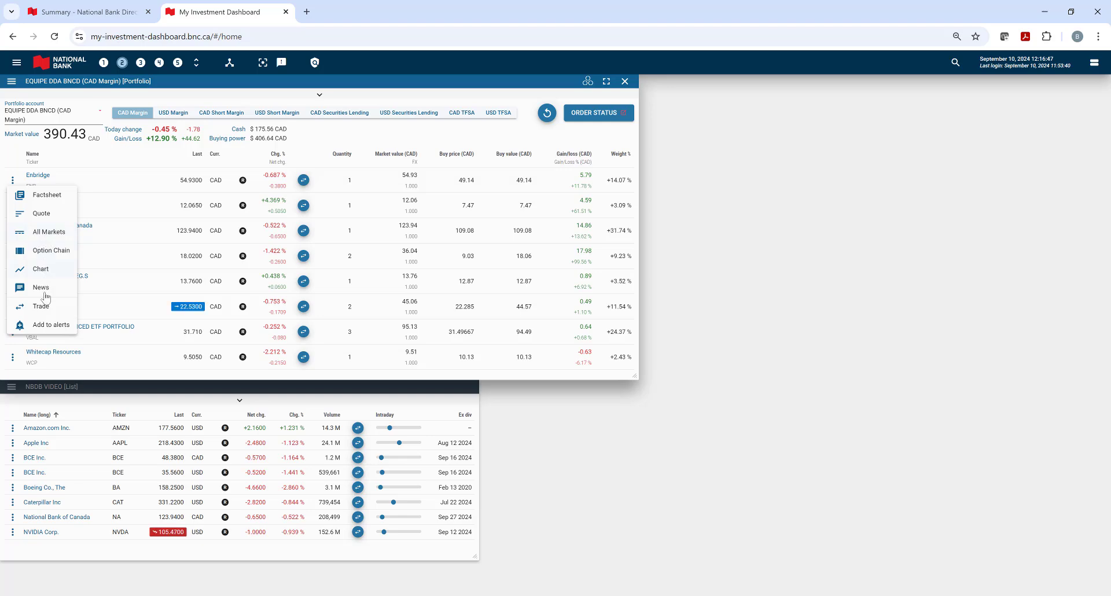
{"action": "left_click", "coordinate": [43, 326]}
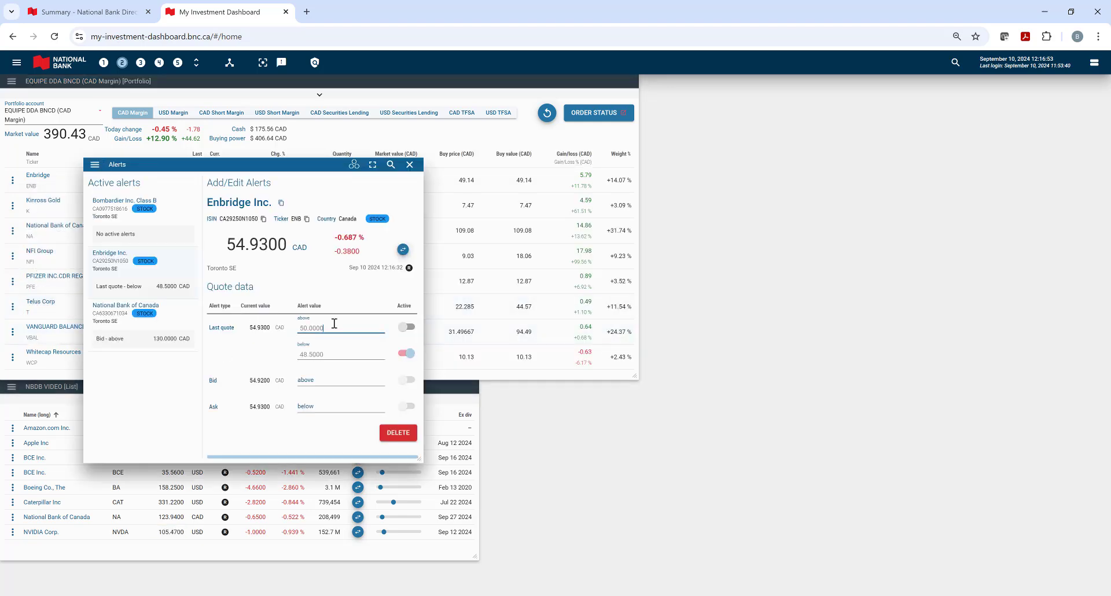
{"action": "left_click_drag", "start_coordinate": [333, 328], "coordinate": [280, 325]}
{"action": "type", "text": "55"}
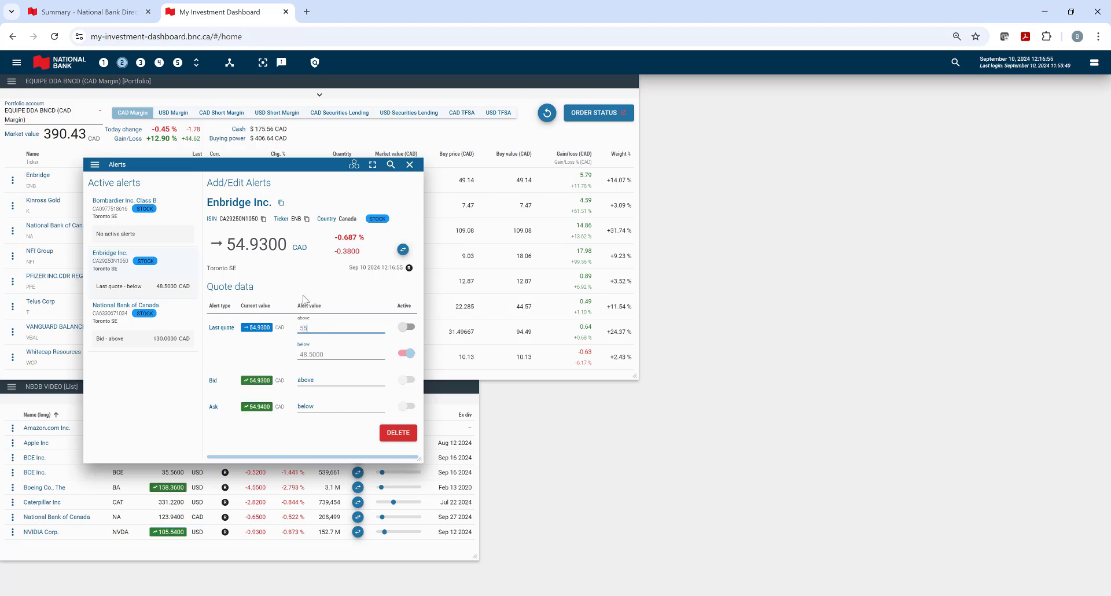
{"action": "left_click", "coordinate": [411, 330]}
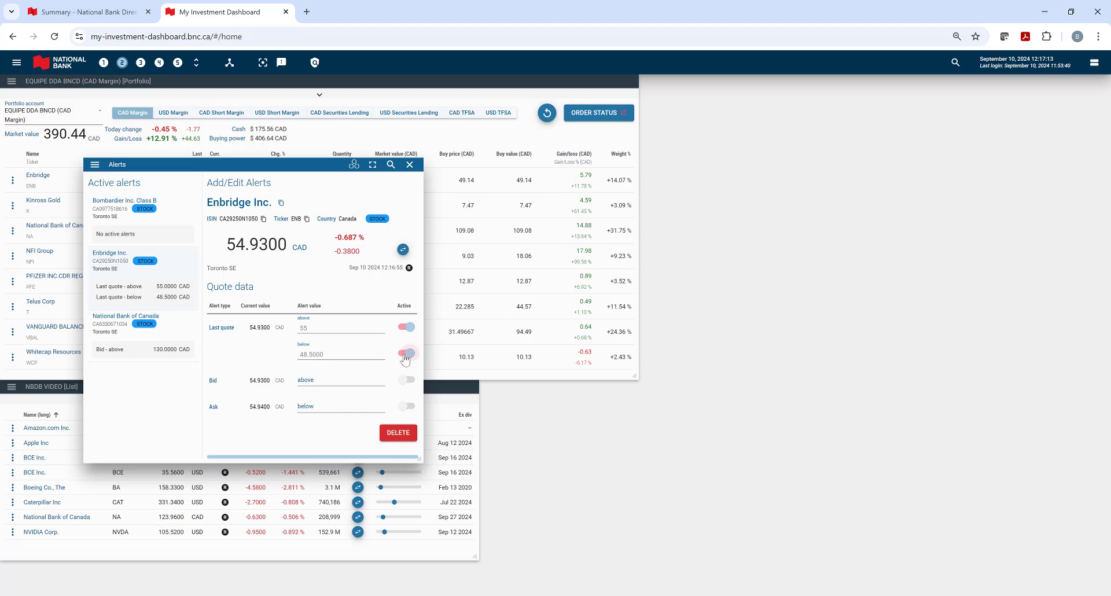
- Deactivate Enbridge's last quote below alert, delete the Enbridge alerts entry, and close the Alerts widget
{"action": "left_click", "coordinate": [407, 354]}
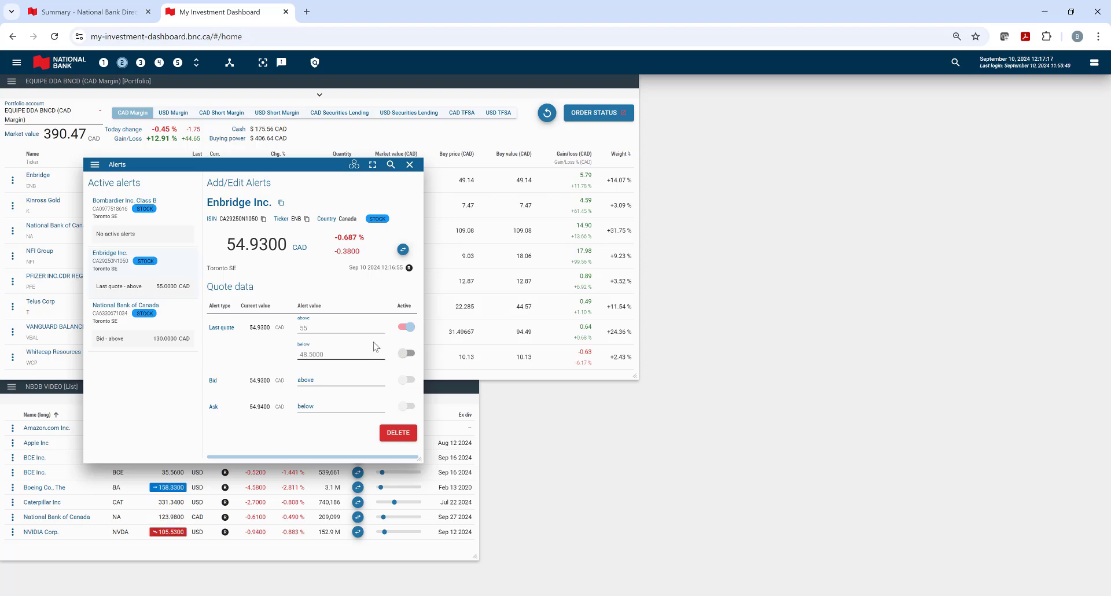
{"action": "left_click", "coordinate": [398, 433]}
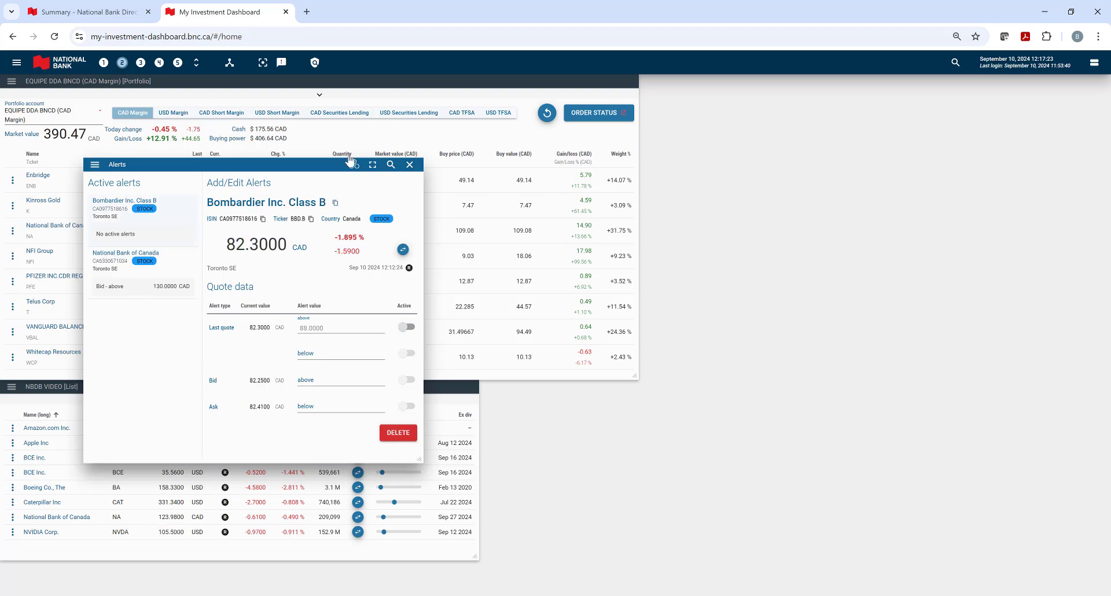
{"action": "left_click_drag", "start_coordinate": [327, 158], "coordinate": [889, 74]}
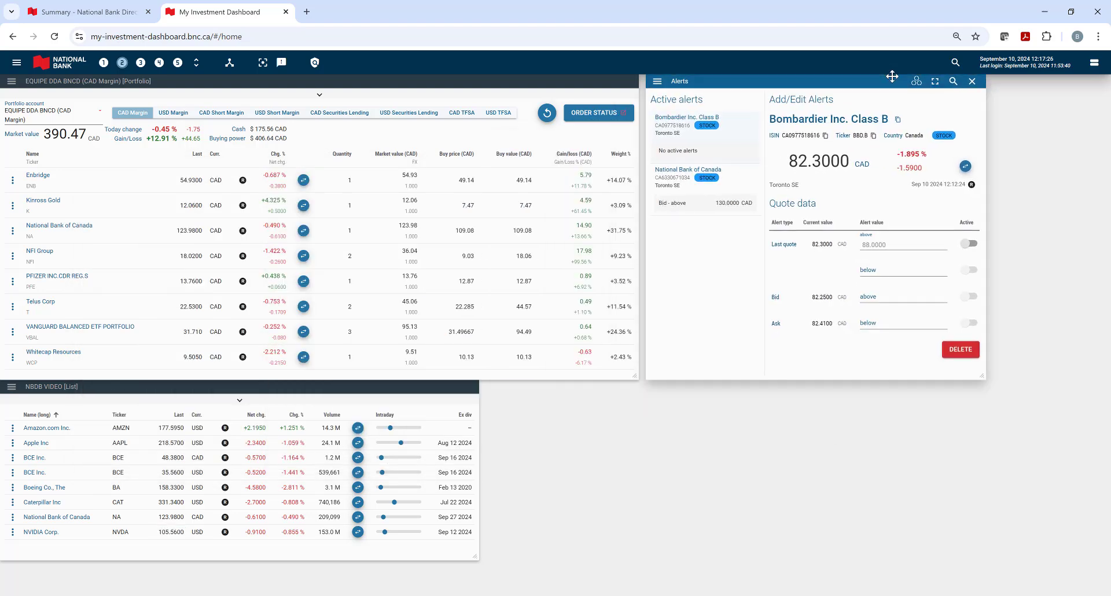
{"action": "left_click", "coordinate": [973, 82]}
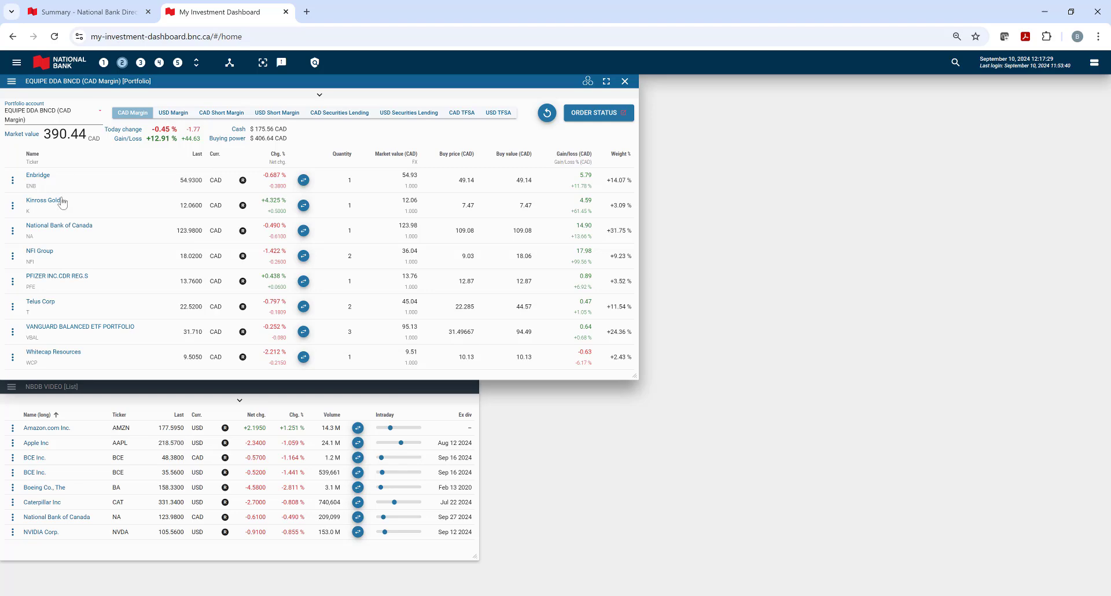
{"action": "left_click", "coordinate": [13, 258]}
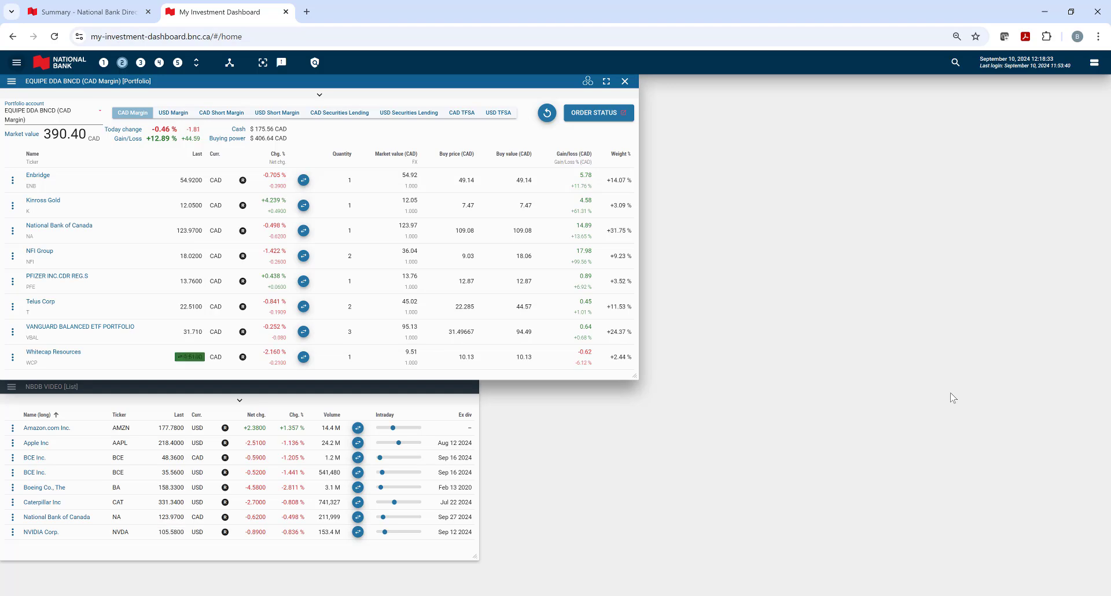
- Add an Option Chain widget beside the portfolio and assign it to broadcast Group 1
{"action": "left_click", "coordinate": [14, 65]}
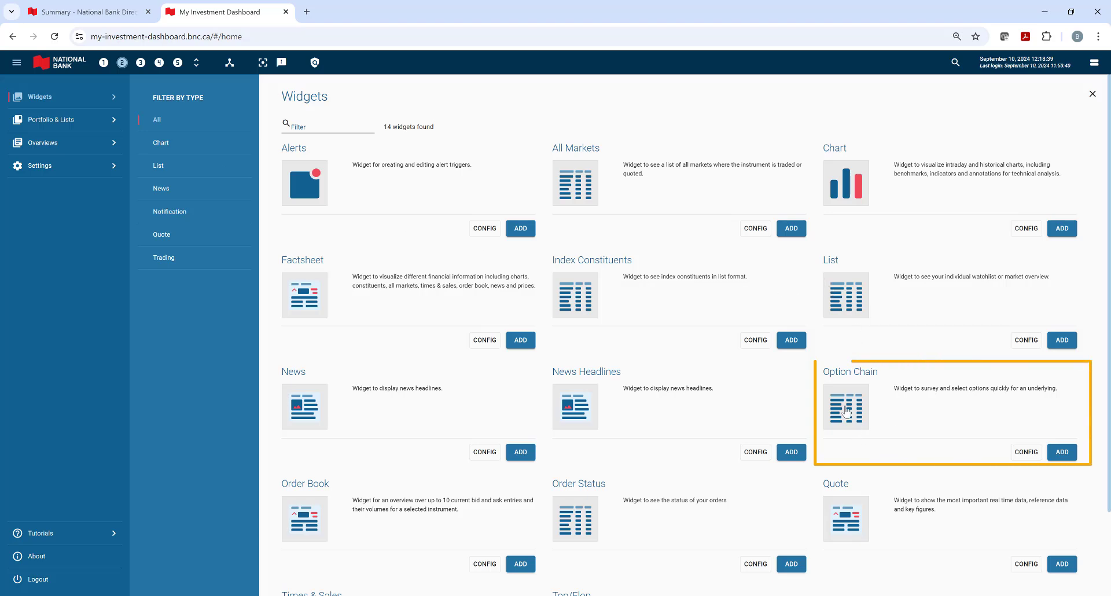
{"action": "left_click", "coordinate": [1062, 452]}
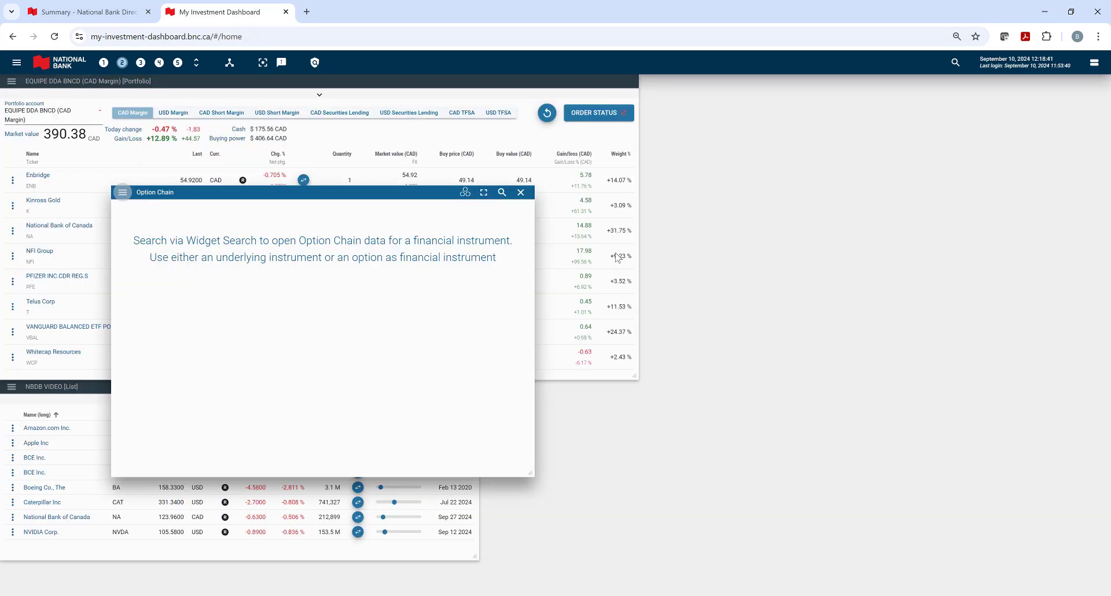
{"action": "left_click_drag", "start_coordinate": [302, 196], "coordinate": [828, 84]}
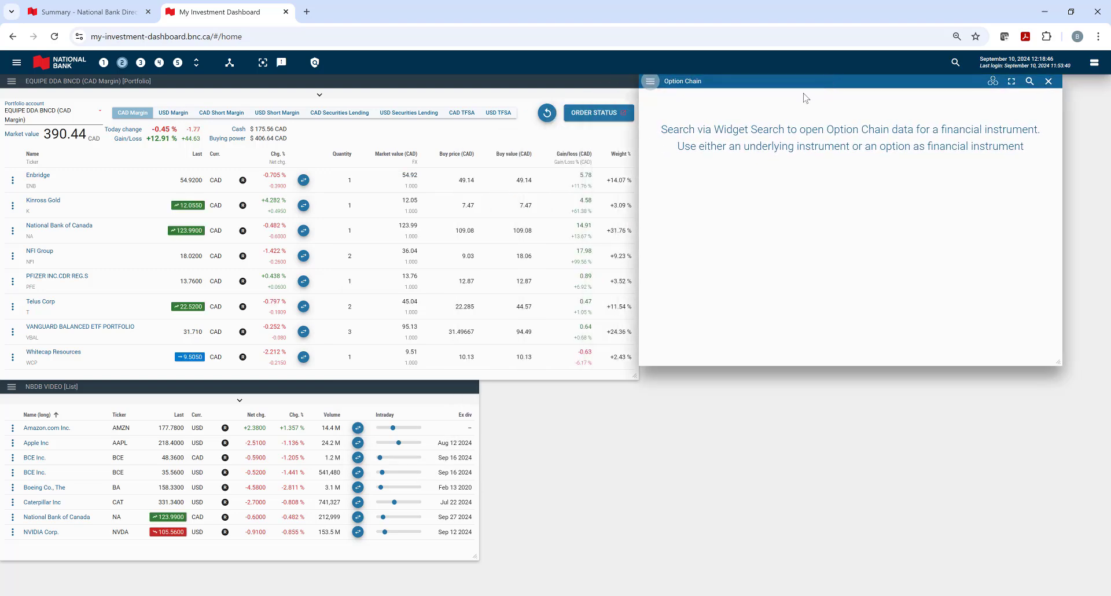
{"action": "left_click", "coordinate": [993, 81]}
{"action": "left_click", "coordinate": [1022, 106]}
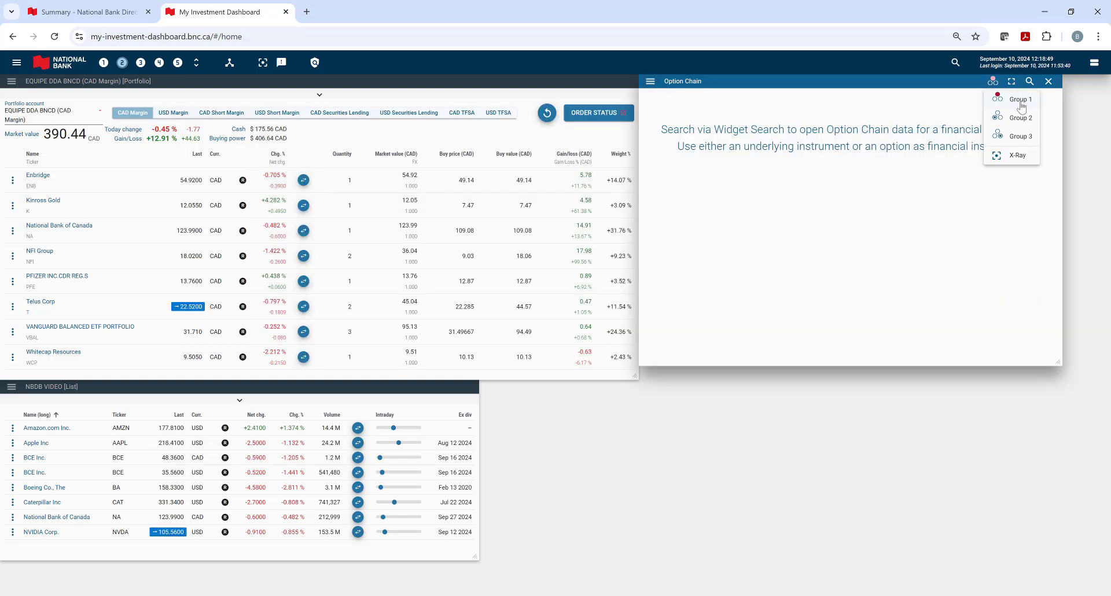
{"action": "left_click", "coordinate": [491, 81]}
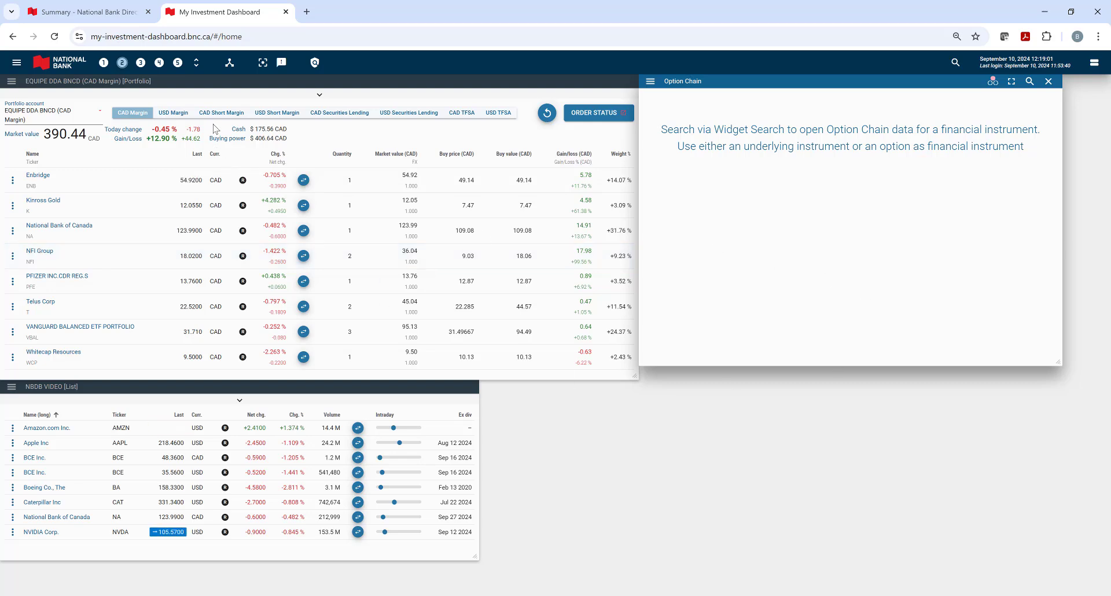
- Link the NBDB VIDEO list and the Portfolio widget to broadcast Group 1 through the X-Ray overview
{"action": "left_click", "coordinate": [264, 63]}
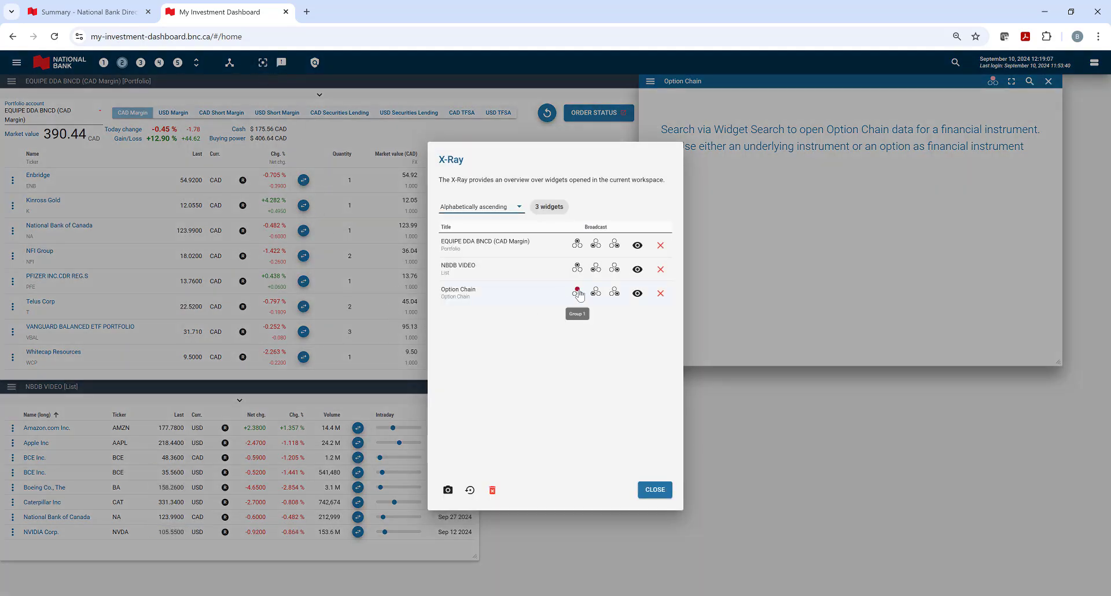
{"action": "left_click", "coordinate": [577, 269]}
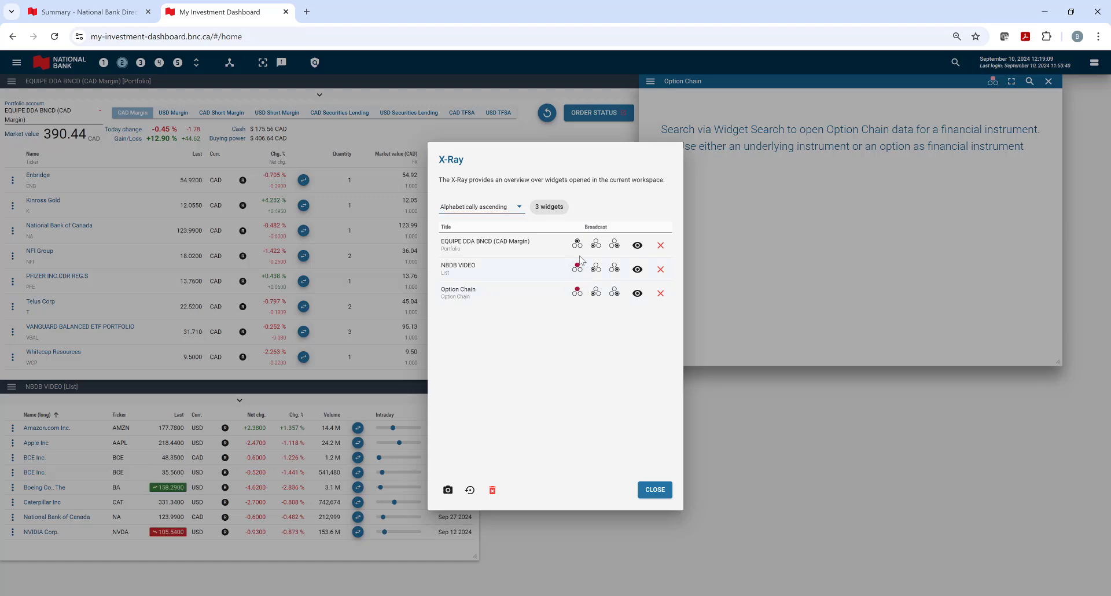
{"action": "left_click", "coordinate": [578, 245]}
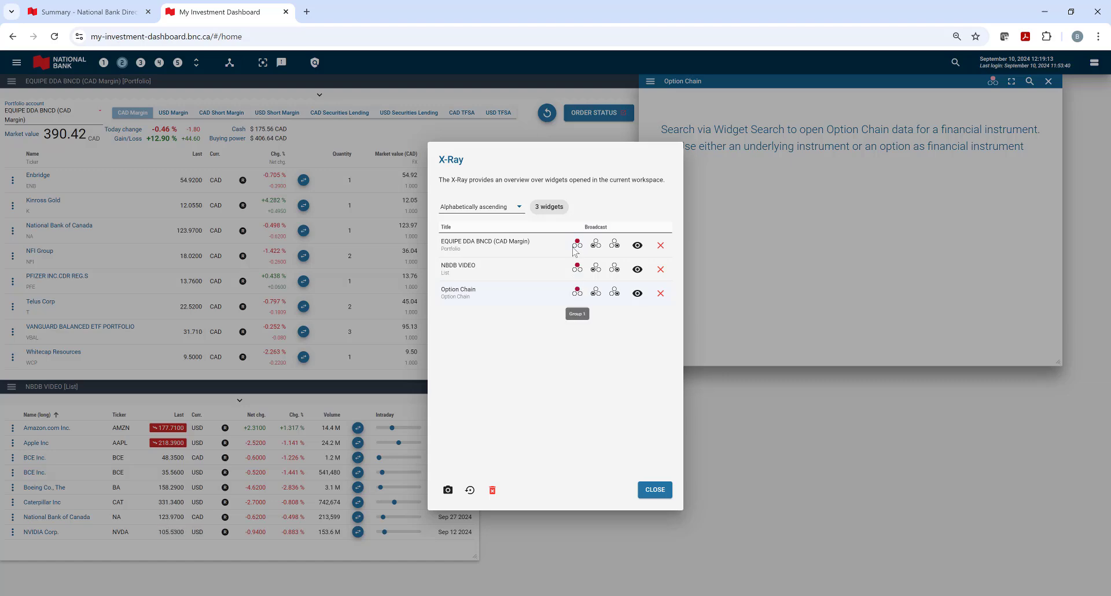
{"action": "left_click", "coordinate": [665, 494]}
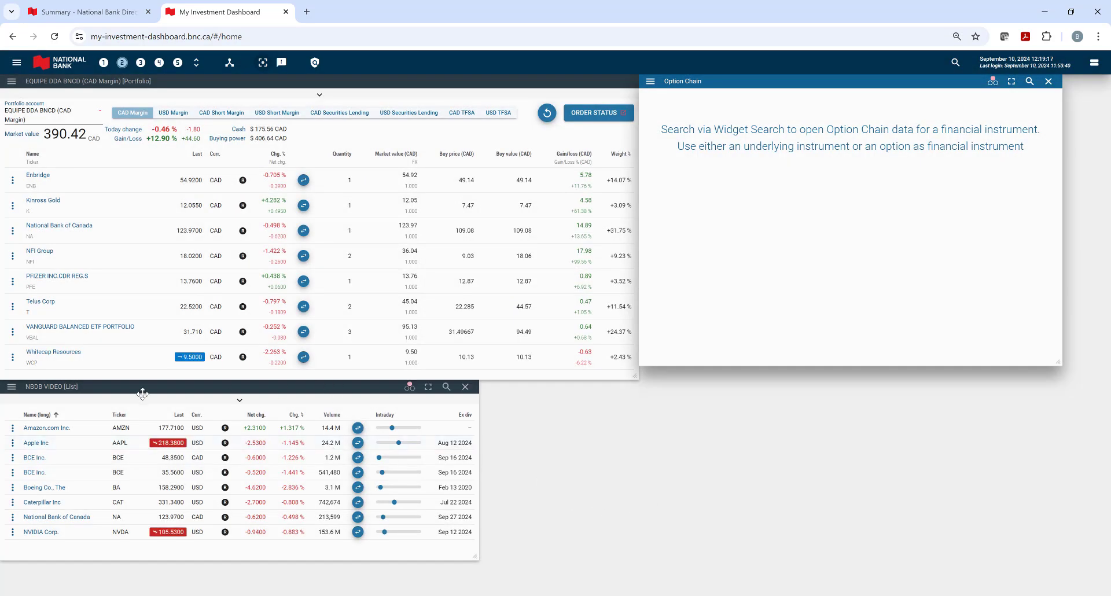
- Load Boeing from the NBDB VIDEO list into the linked Option Chain widget and enlarge that widget
{"action": "left_click", "coordinate": [57, 487]}
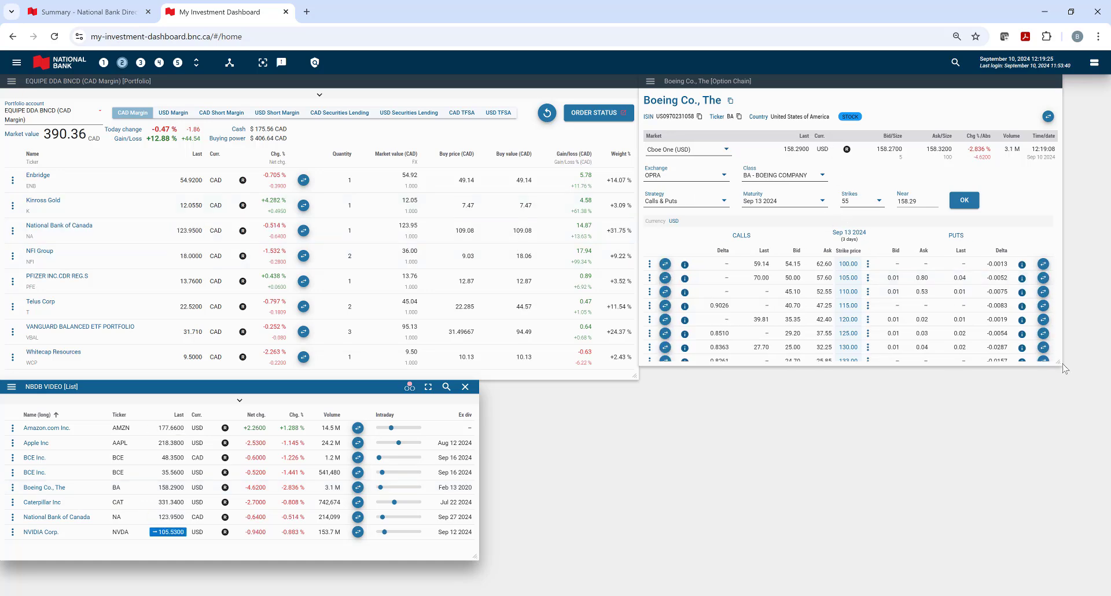
{"action": "left_click_drag", "start_coordinate": [1062, 373], "coordinate": [1106, 415]}
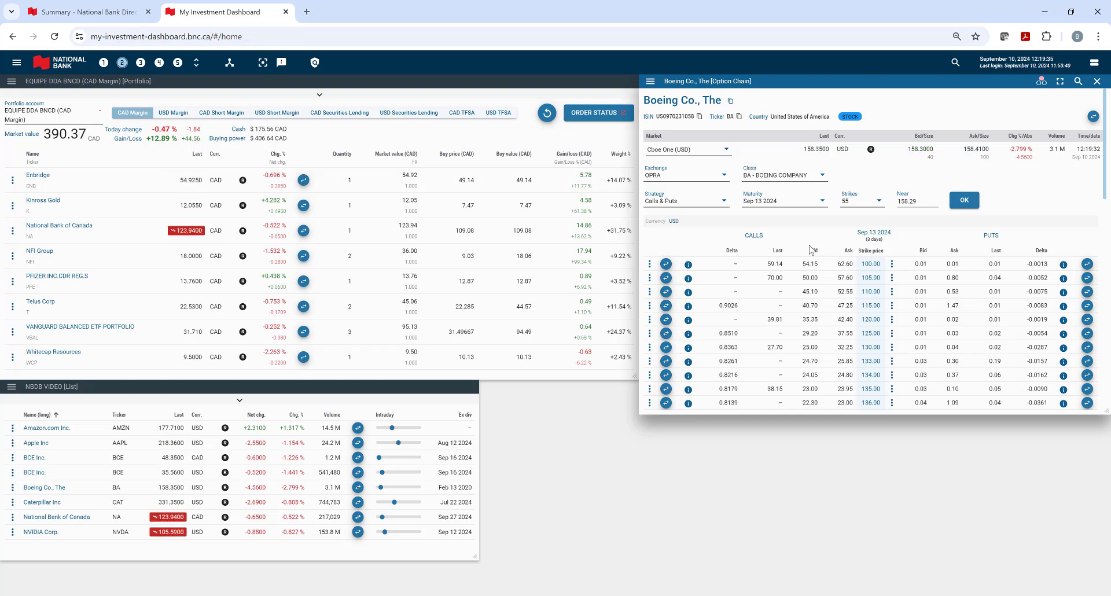
- Set Boeing's option chain maturity to Oct 18 2024, and list the 160.00 strike across all maturities
{"action": "left_click", "coordinate": [823, 203]}
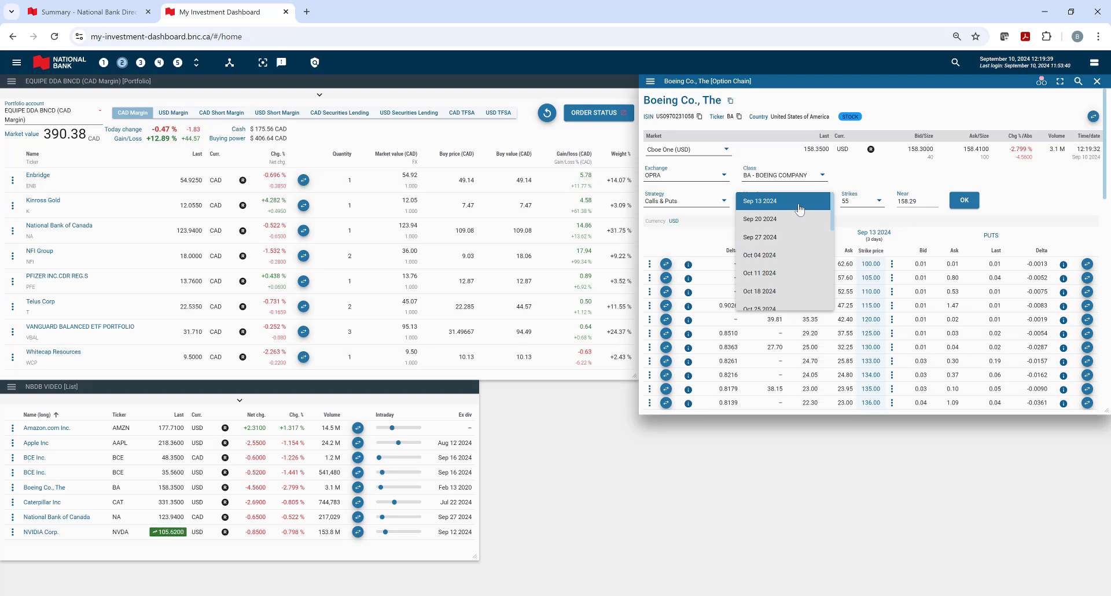
{"action": "left_click", "coordinate": [785, 293]}
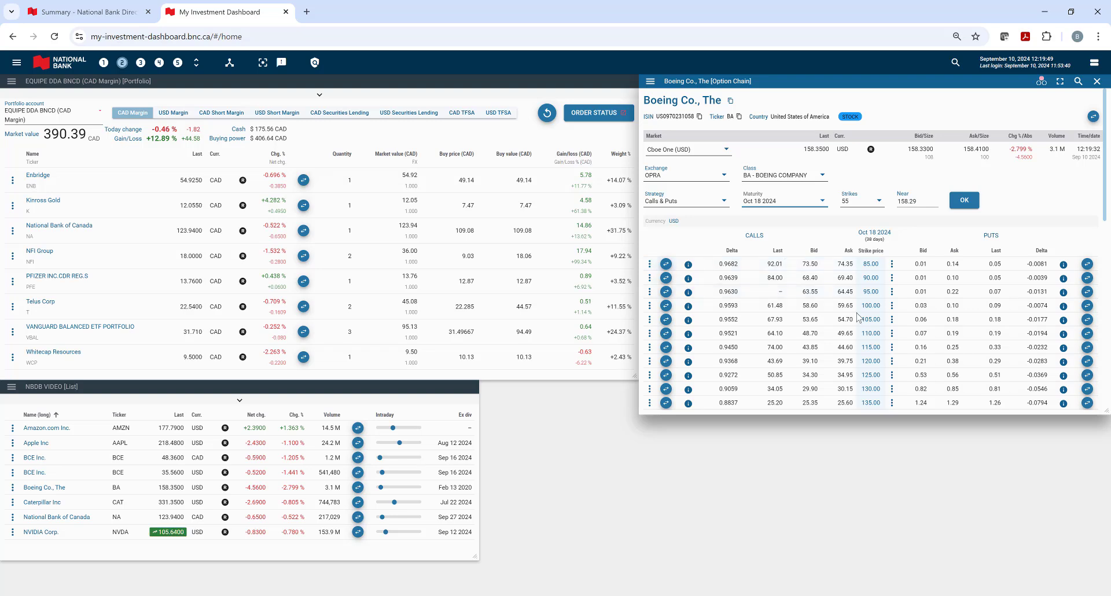
{"action": "scroll", "coordinate": [873, 303], "scroll_direction": "down", "scroll_amount": 3}
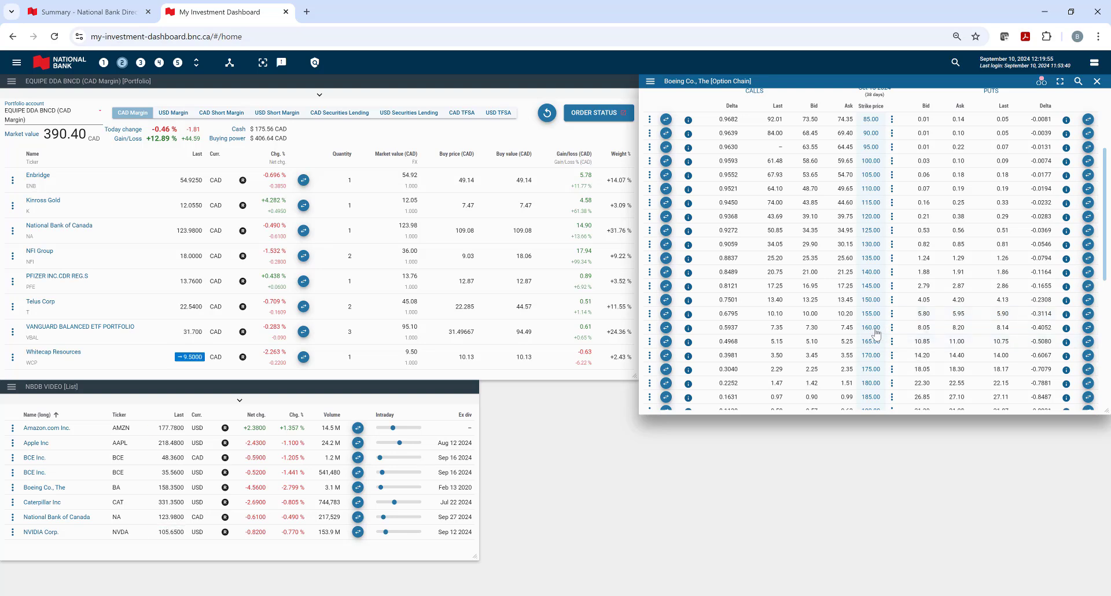
{"action": "left_click", "coordinate": [872, 327]}
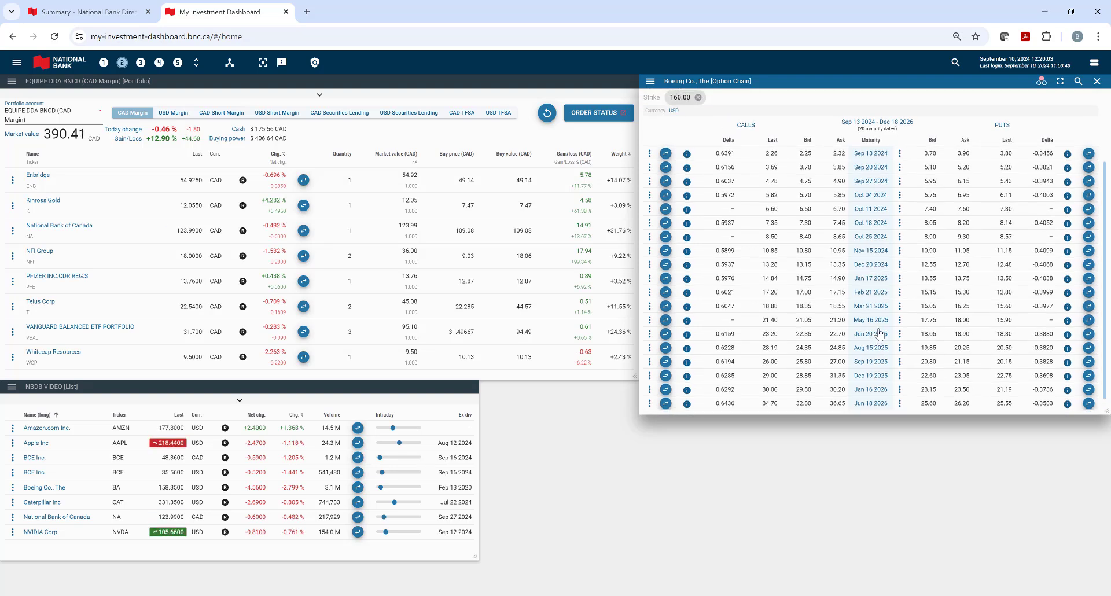
- Open the Jun 20 2025 maturity from the 160.00 strike list and examine its call and put quotes
{"action": "left_click", "coordinate": [879, 334]}
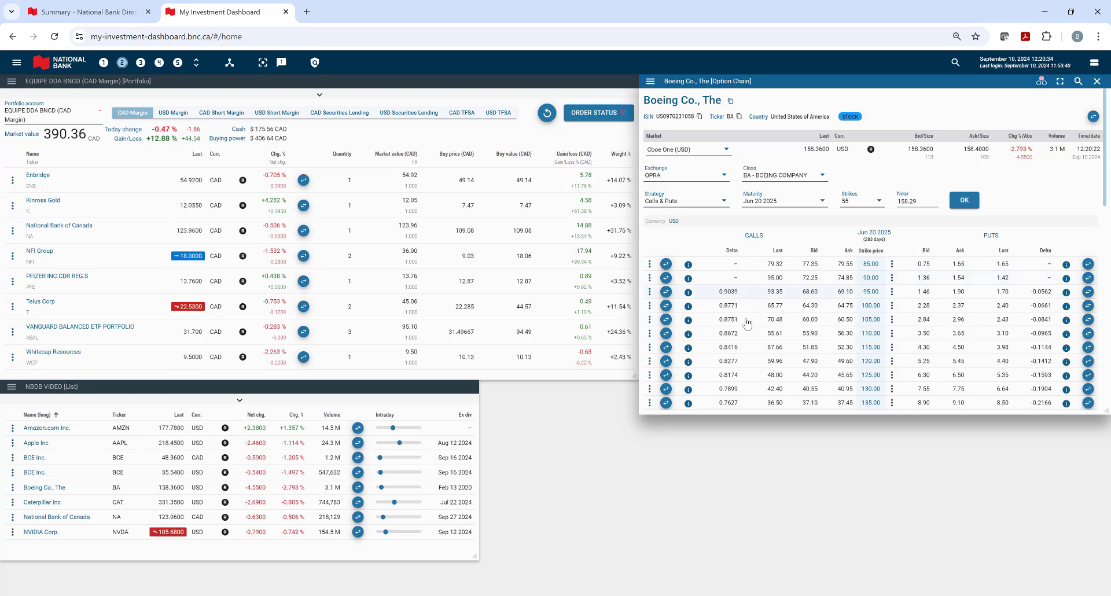
{"action": "scroll", "coordinate": [718, 365], "scroll_direction": "down", "scroll_amount": 1}
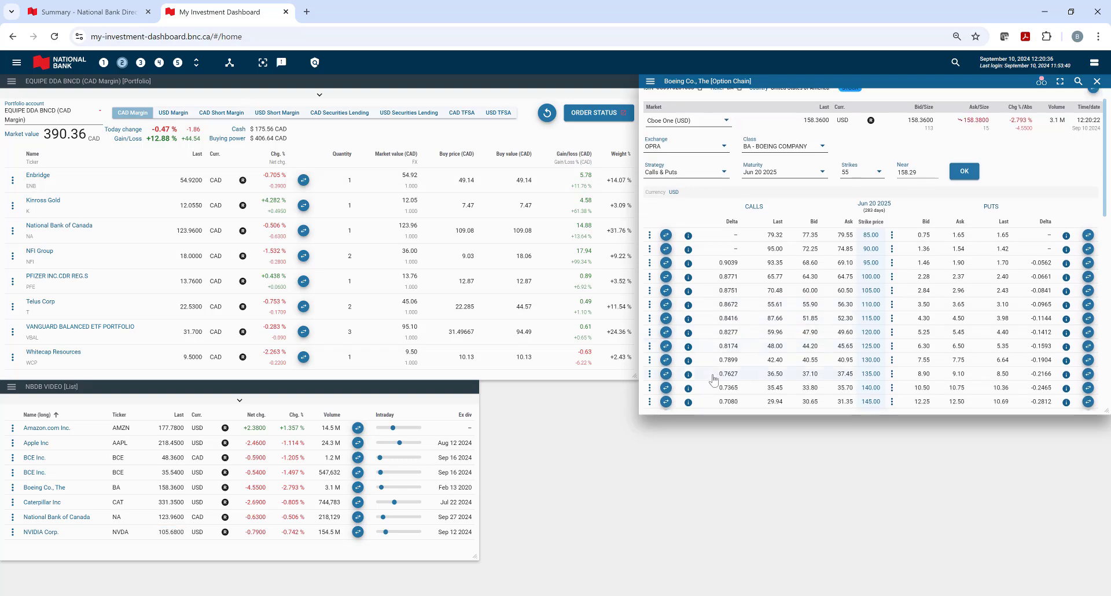
{"action": "mouse_move", "coordinate": [689, 376]}
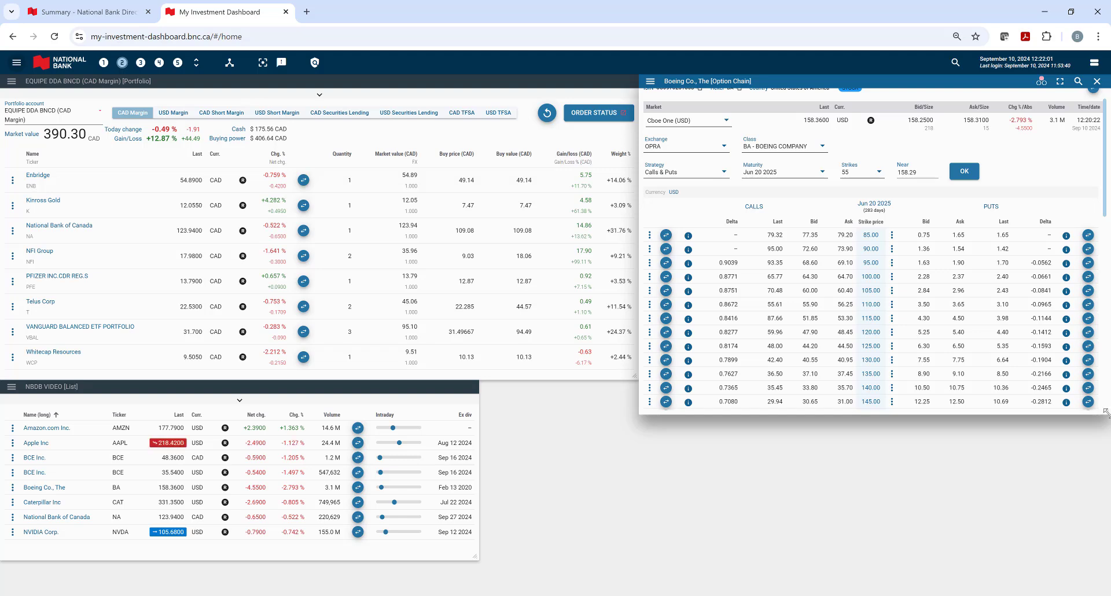
- Reduce the Option Chain widget's height to match the portfolio and add an Order Book widget to the workspace
{"action": "mouse_move", "coordinate": [1106, 412]}
{"action": "left_mouse_down"}
{"action": "mouse_move", "coordinate": [1100, 372]}
{"action": "mouse_move", "coordinate": [1103, 398]}
{"action": "left_mouse_up"}
{"action": "left_click", "coordinate": [16, 62]}
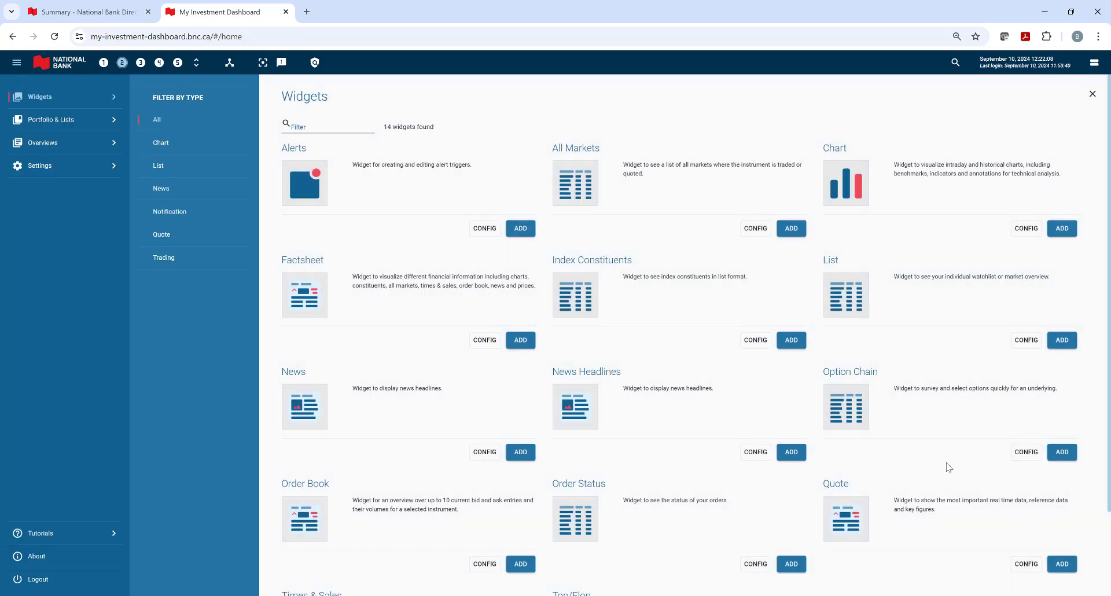
{"action": "scroll", "coordinate": [682, 475], "scroll_direction": "down", "scroll_amount": 2}
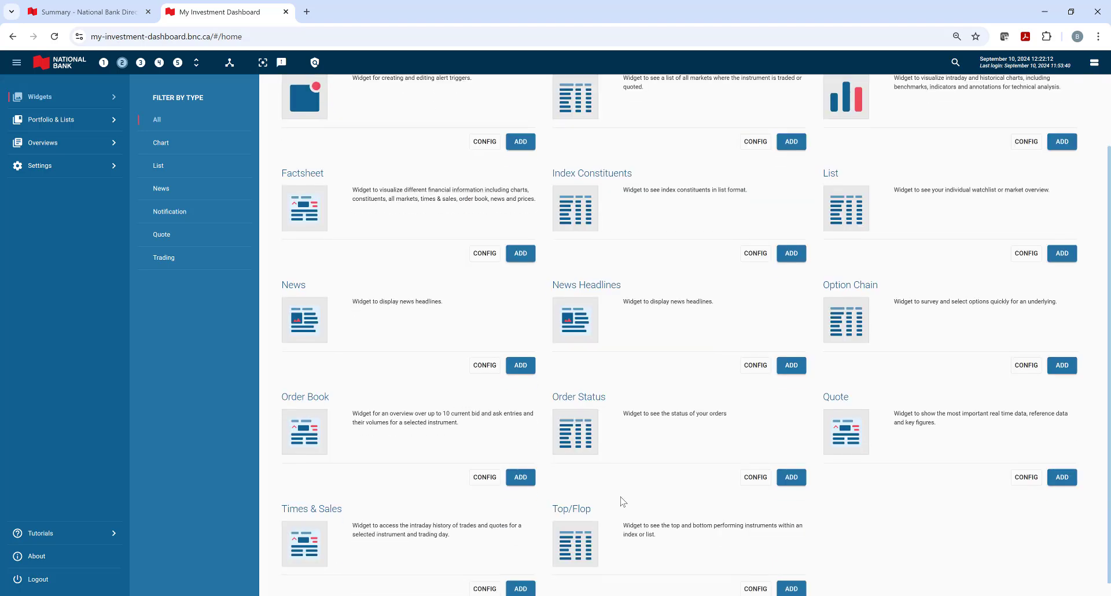
{"action": "left_click", "coordinate": [523, 485]}
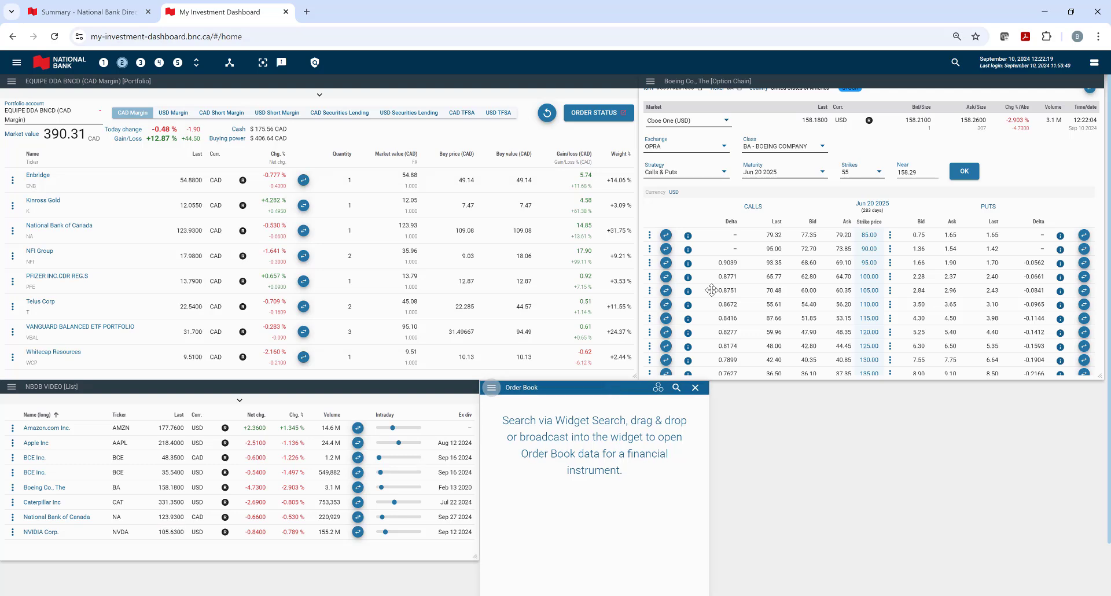
- Close the Option Chain widget, move the Order Book widget into its place beside the portfolio, and enlarge it
{"action": "left_click", "coordinate": [613, 389]}
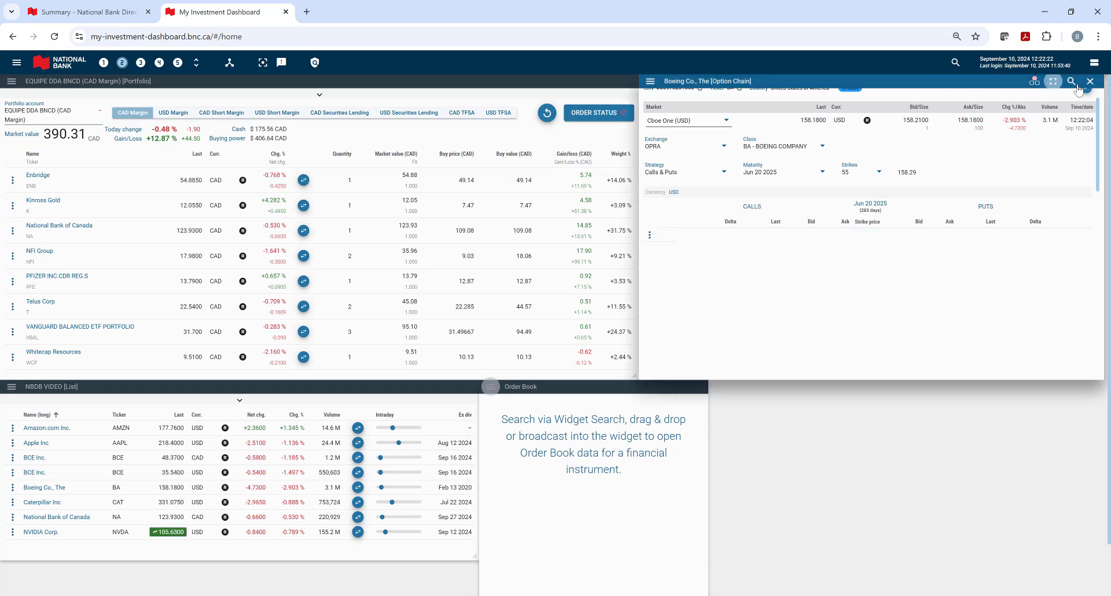
{"action": "left_click", "coordinate": [1090, 81]}
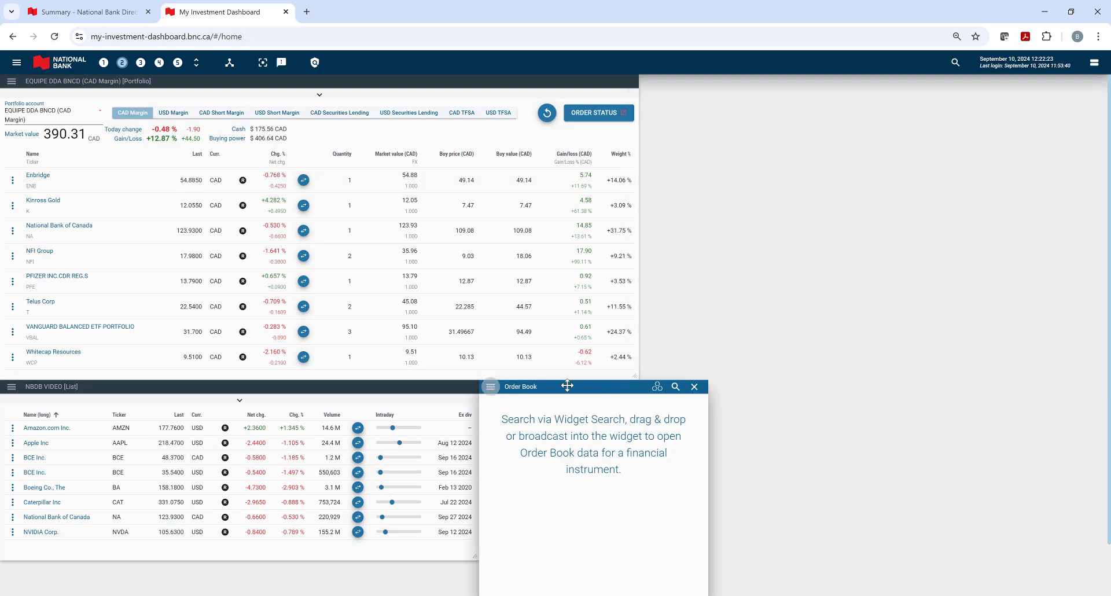
{"action": "left_click_drag", "start_coordinate": [567, 386], "coordinate": [708, 80]}
{"action": "left_click_drag", "start_coordinate": [865, 355], "coordinate": [903, 297]}
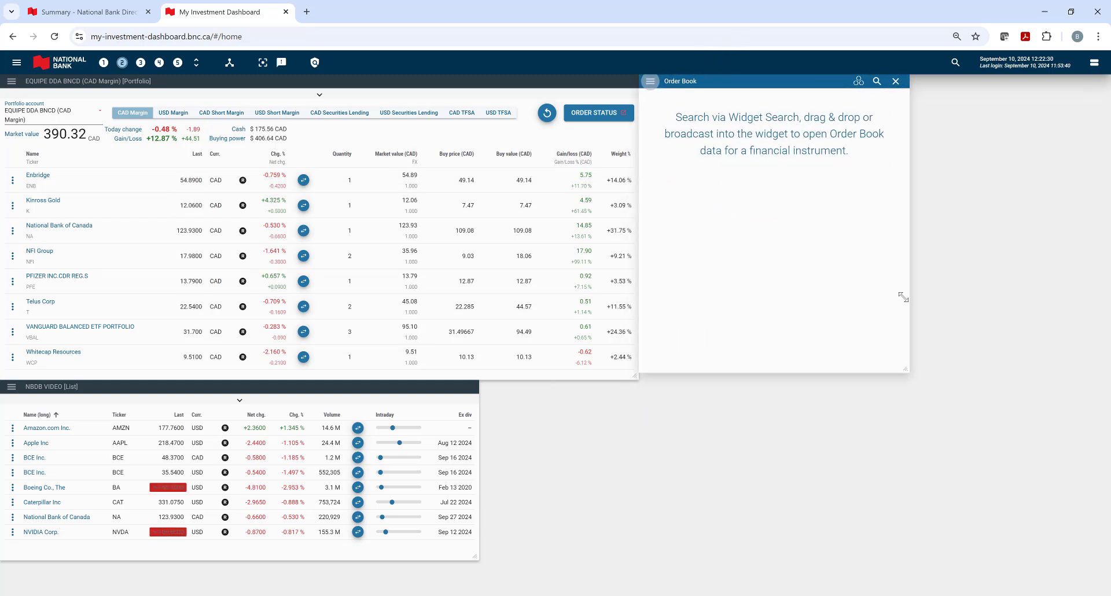
- Assign the Order Book widget to broadcast Group 1 and load the CAD-listed BCE Inc. from the NBDB VIDEO list
{"action": "left_click", "coordinate": [858, 81]}
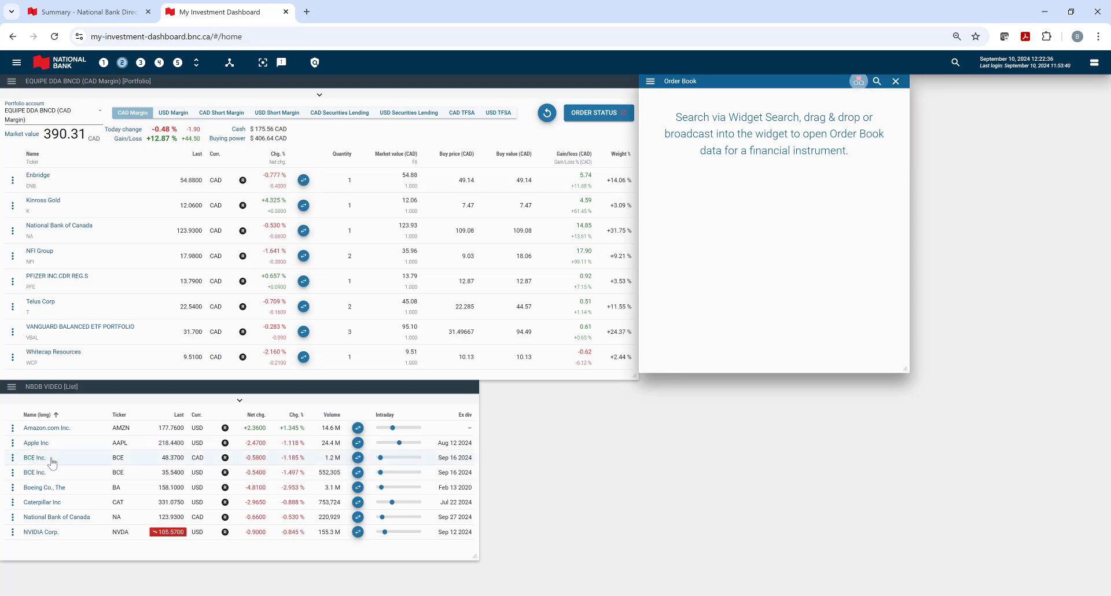
{"action": "left_click", "coordinate": [401, 386]}
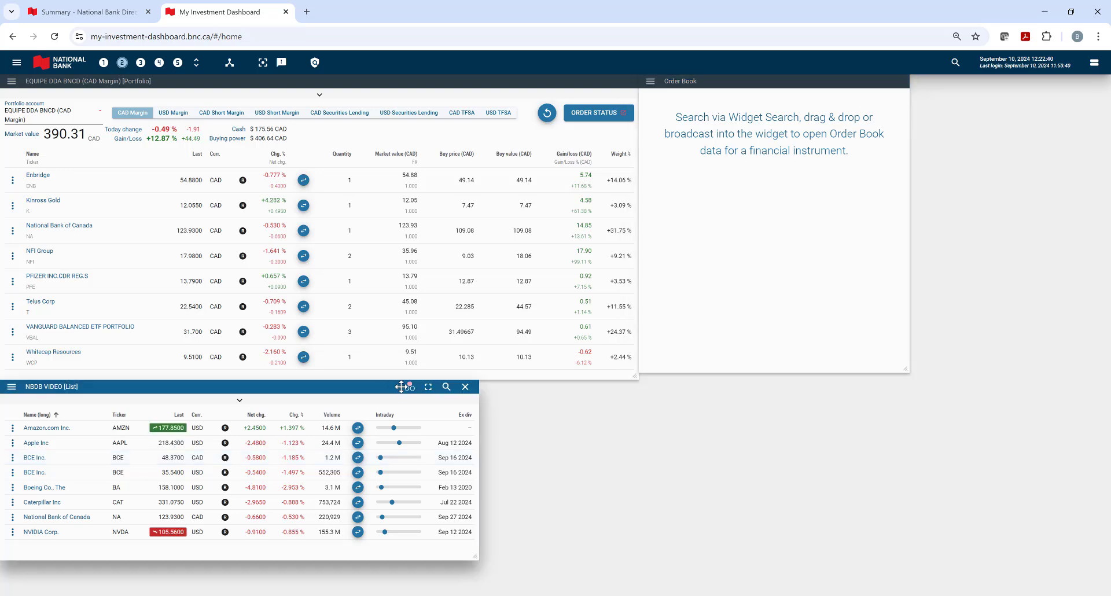
{"action": "left_click", "coordinate": [34, 458]}
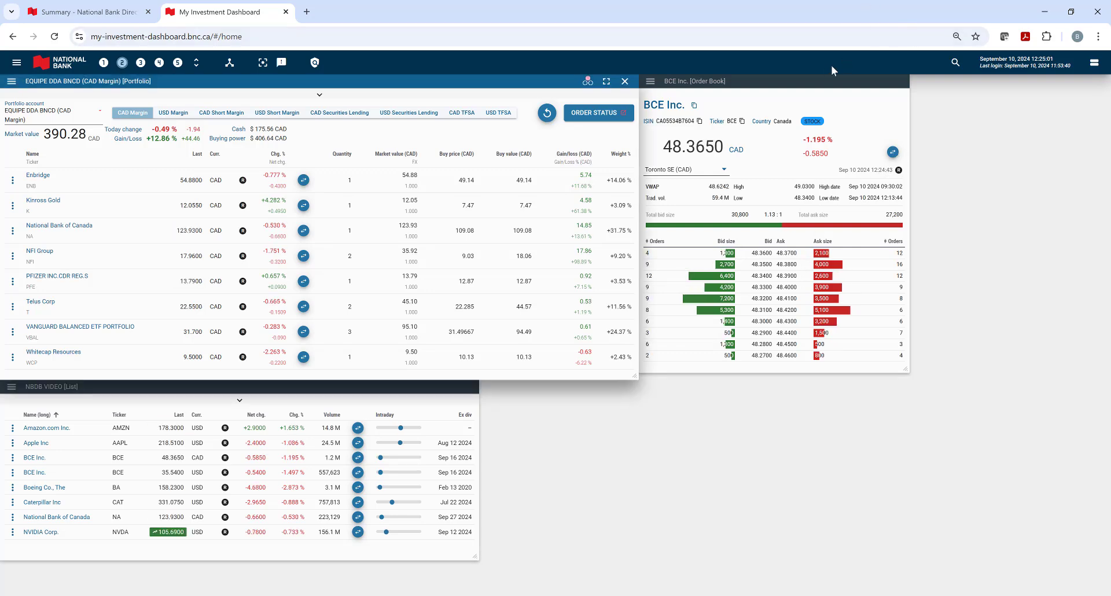
- Move the Order Book widget beside the NBDB VIDEO list and add a Chart widget to the workspace
{"action": "left_click_drag", "start_coordinate": [804, 98], "coordinate": [657, 391]}
{"action": "left_click", "coordinate": [17, 62]}
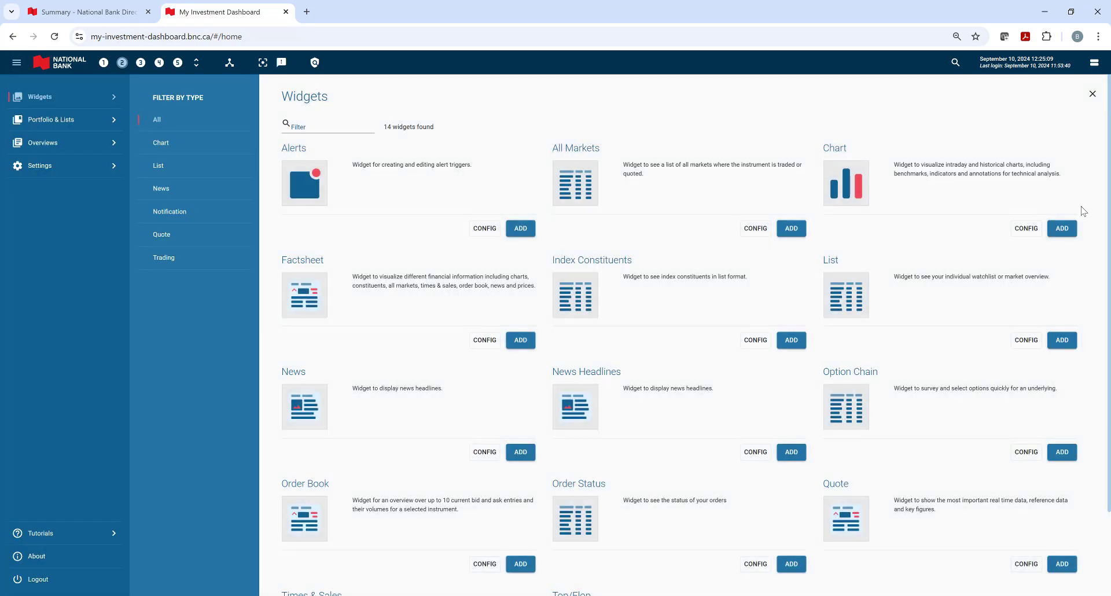
{"action": "left_click", "coordinate": [1062, 228]}
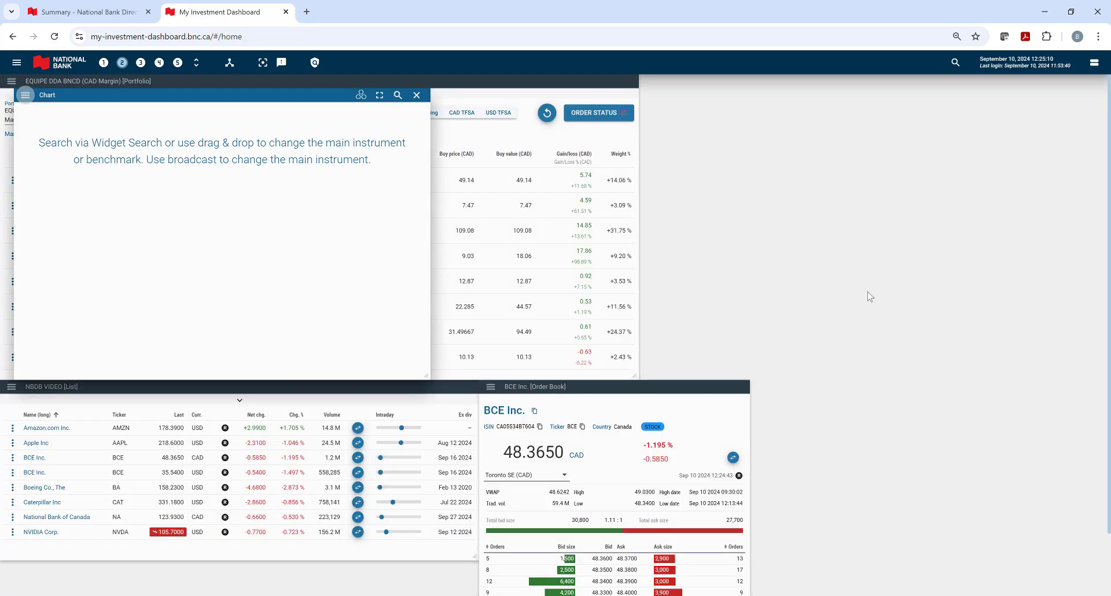
- Add a Factsheet widget beside the Order Book and move the Chart widget beside the portfolio
{"action": "left_click", "coordinate": [17, 63]}
{"action": "scroll", "coordinate": [636, 355], "scroll_direction": "down", "scroll_amount": 2}
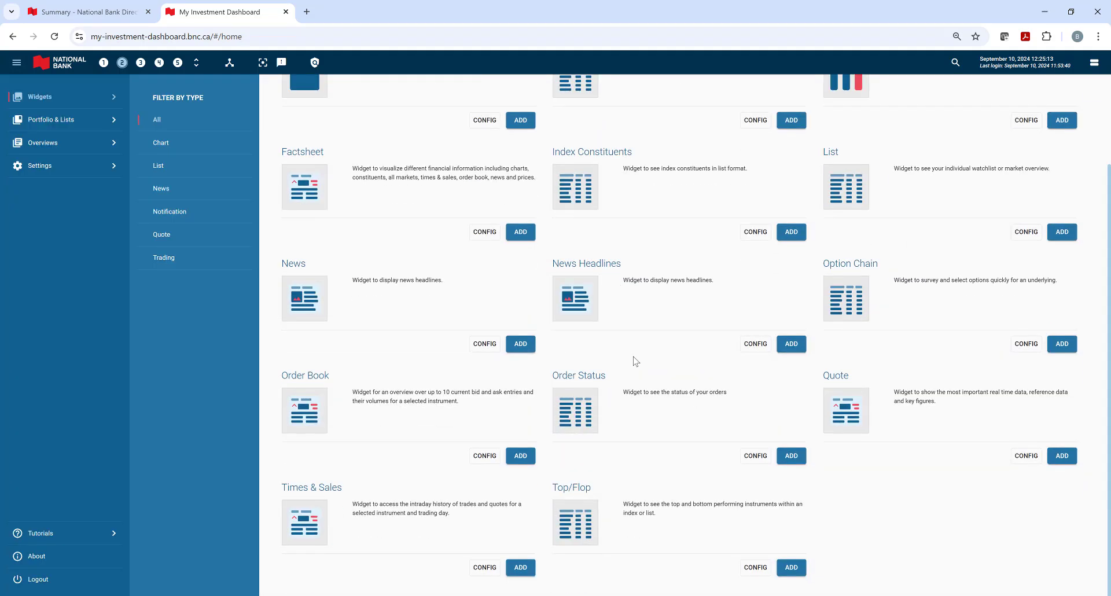
{"action": "scroll", "coordinate": [631, 402], "scroll_direction": "up", "scroll_amount": 2}
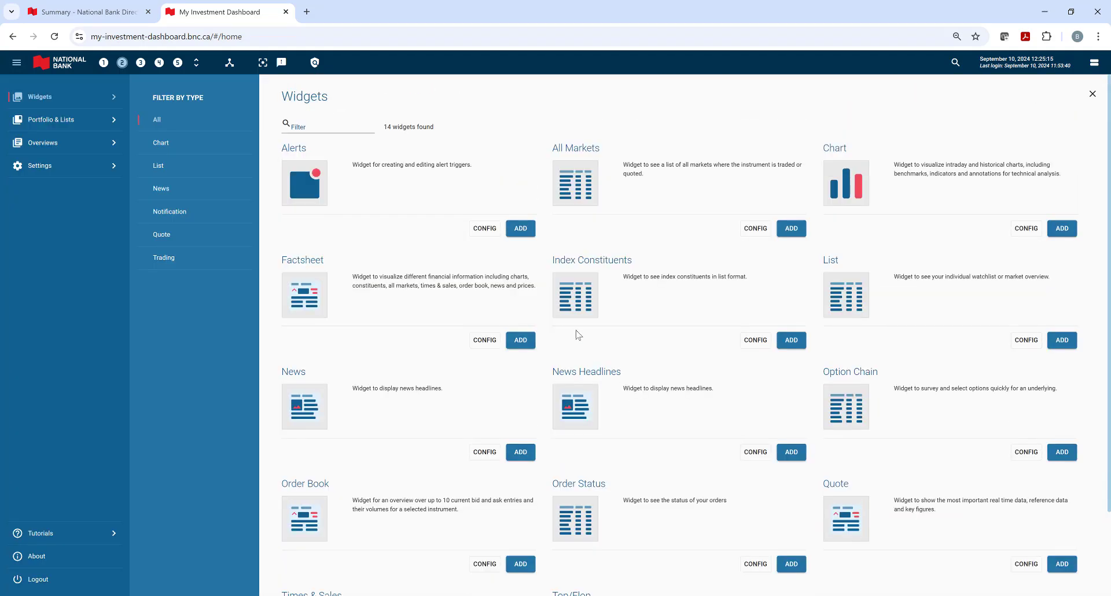
{"action": "scroll", "coordinate": [622, 316], "scroll_direction": "down", "scroll_amount": 2}
{"action": "left_click", "coordinate": [517, 235]}
{"action": "left_click_drag", "start_coordinate": [323, 110], "coordinate": [1028, 386]}
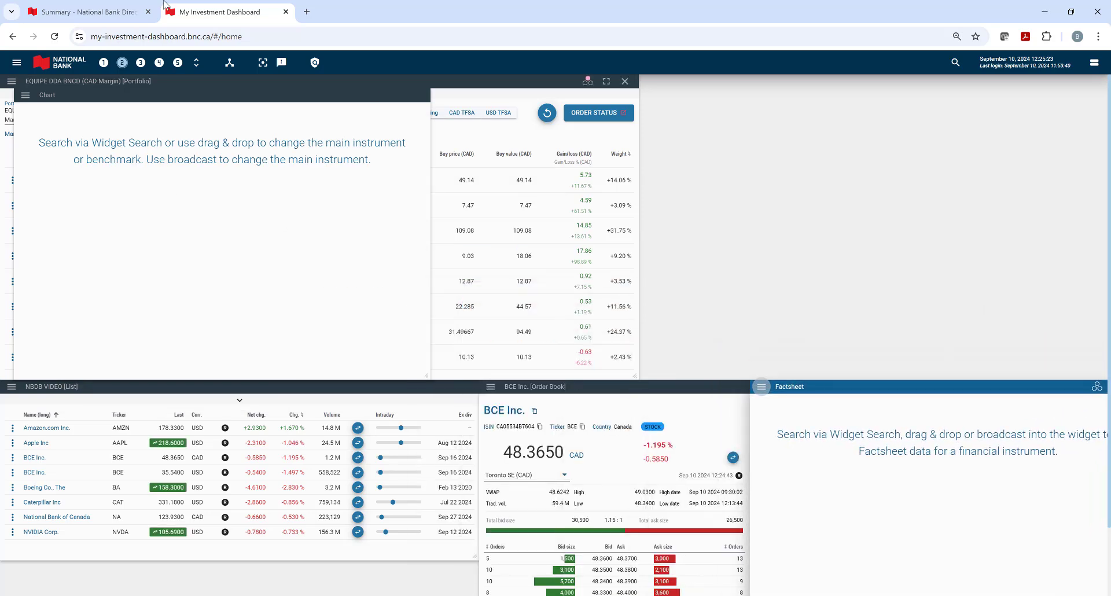
{"action": "left_click_drag", "start_coordinate": [101, 81], "coordinate": [729, 76]}
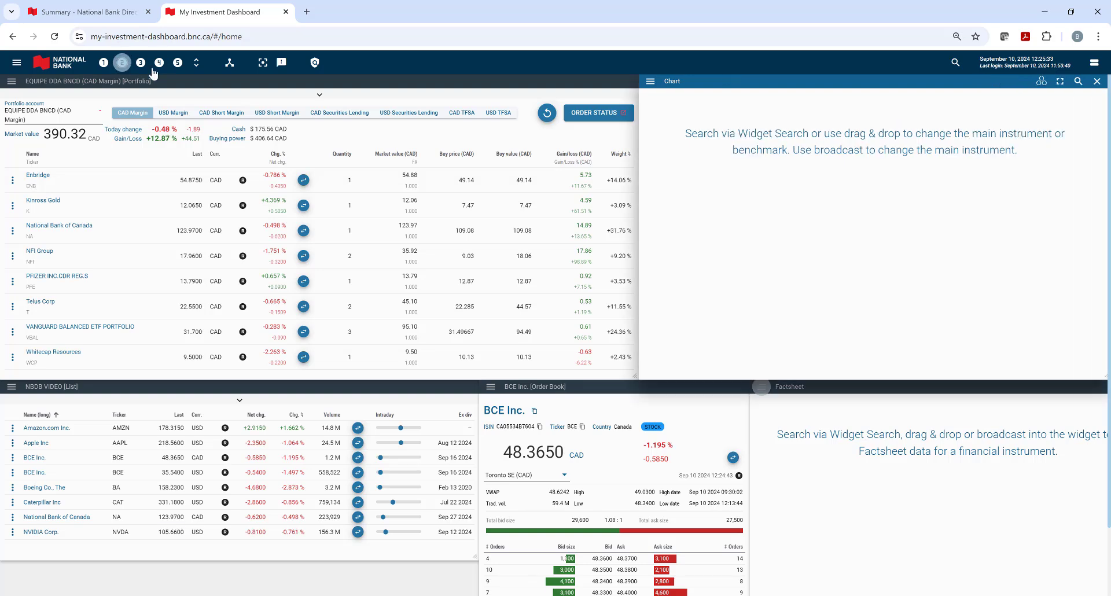
- Link the Factsheet and Chart widgets to broadcast Group 1 through the X-Ray overview
{"action": "left_click", "coordinate": [262, 62]}
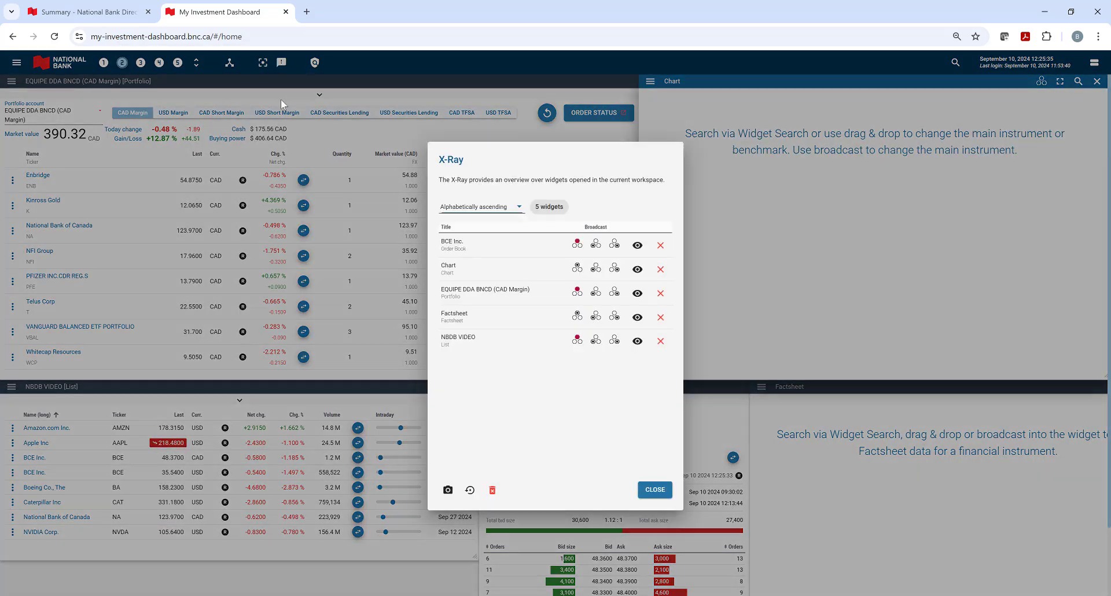
{"action": "left_click", "coordinate": [577, 317]}
{"action": "left_click", "coordinate": [577, 267]}
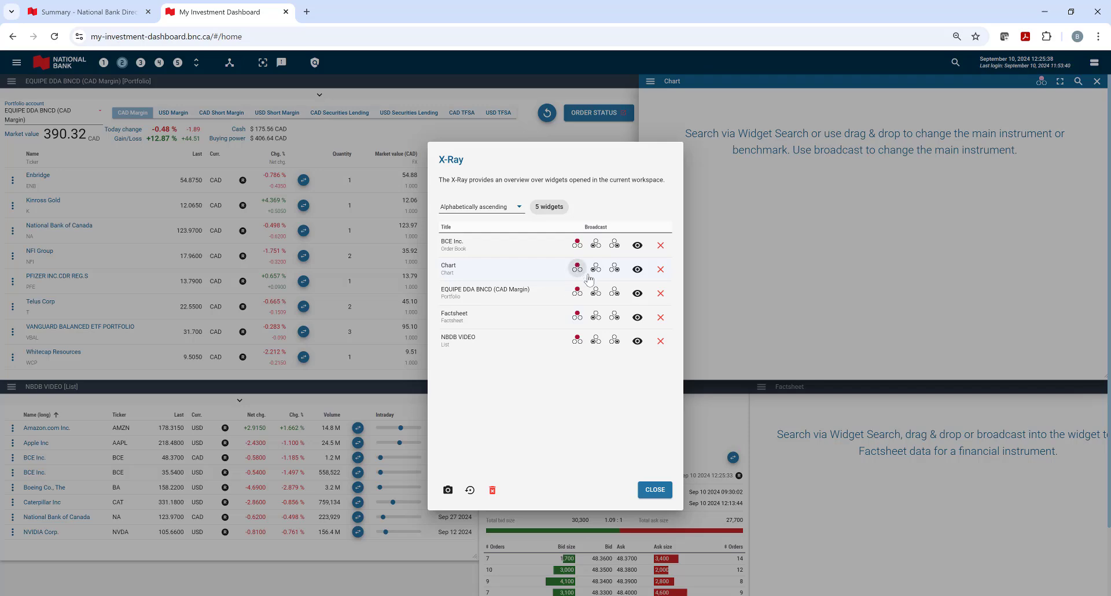
{"action": "left_click", "coordinate": [654, 489]}
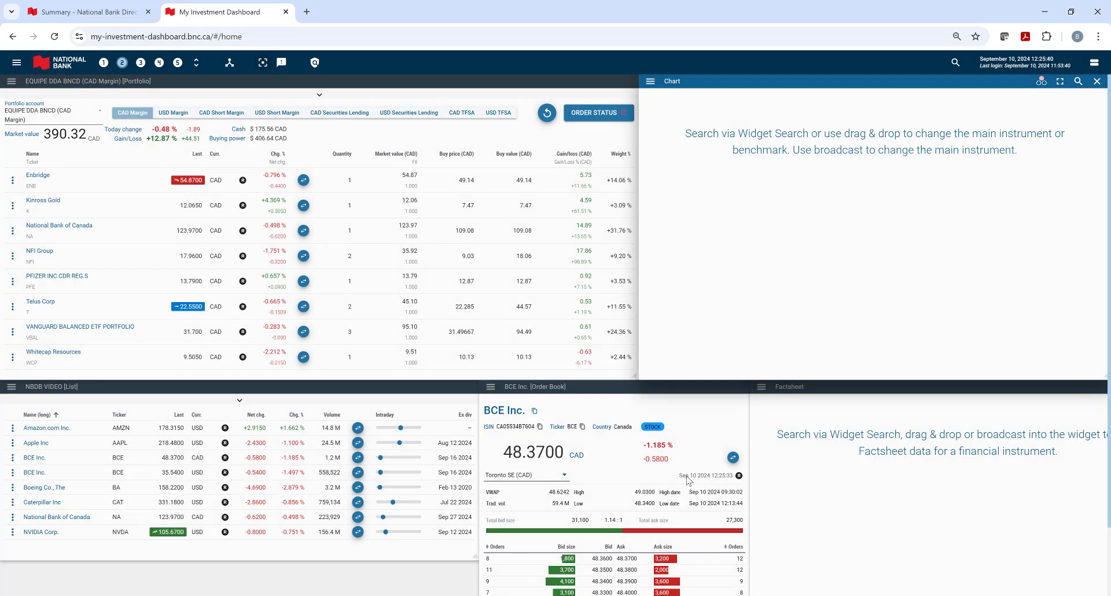
- Load Enbridge from the portfolio into the linked widgets and set the chart's range to one year
{"action": "left_click", "coordinate": [40, 179]}
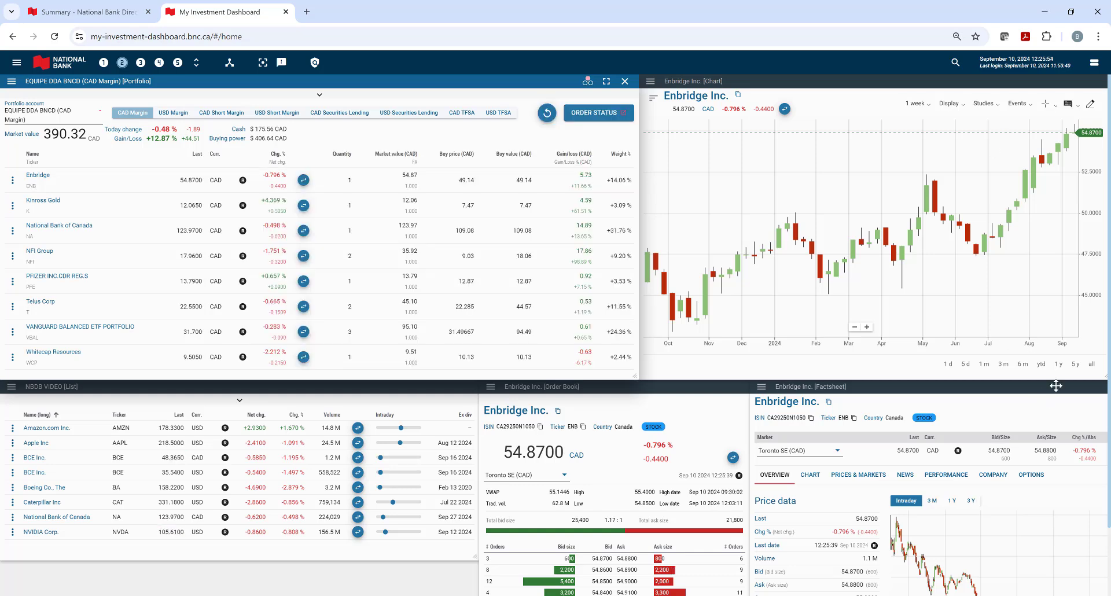
{"action": "left_click", "coordinate": [1056, 366]}
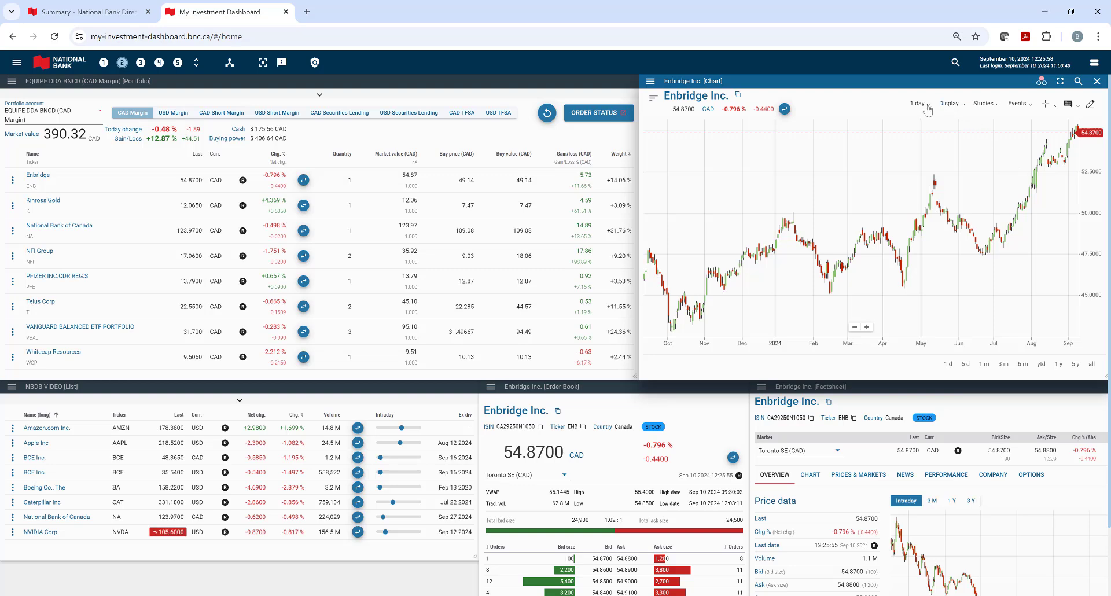
- Try the Bar style on the Enbridge chart and switch it back to Candle
{"action": "left_click", "coordinate": [958, 106]}
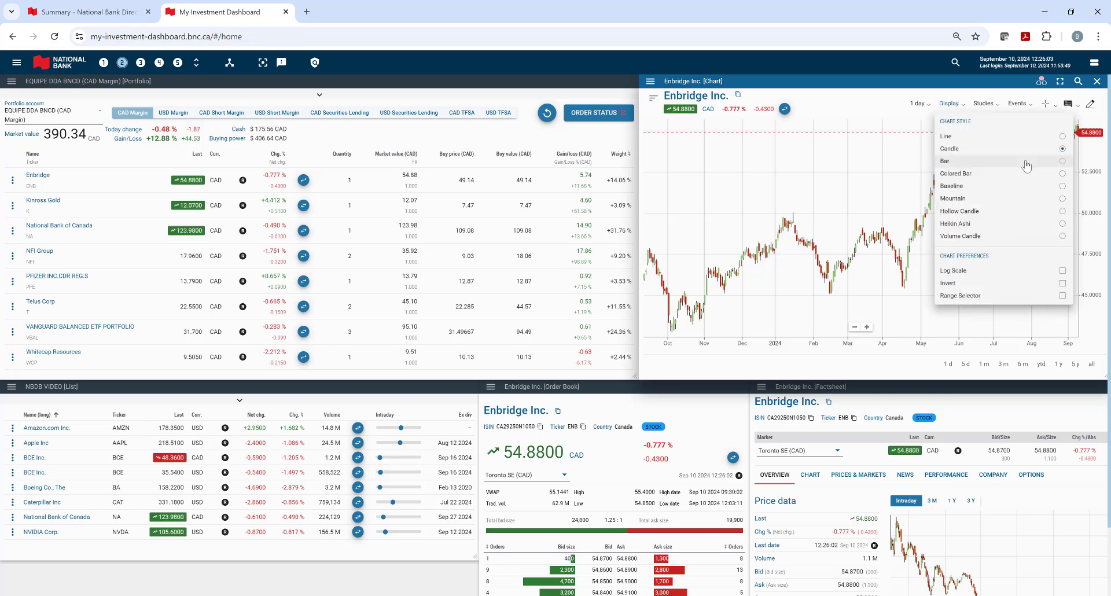
{"action": "left_click", "coordinate": [1024, 161]}
{"action": "left_click", "coordinate": [952, 106]}
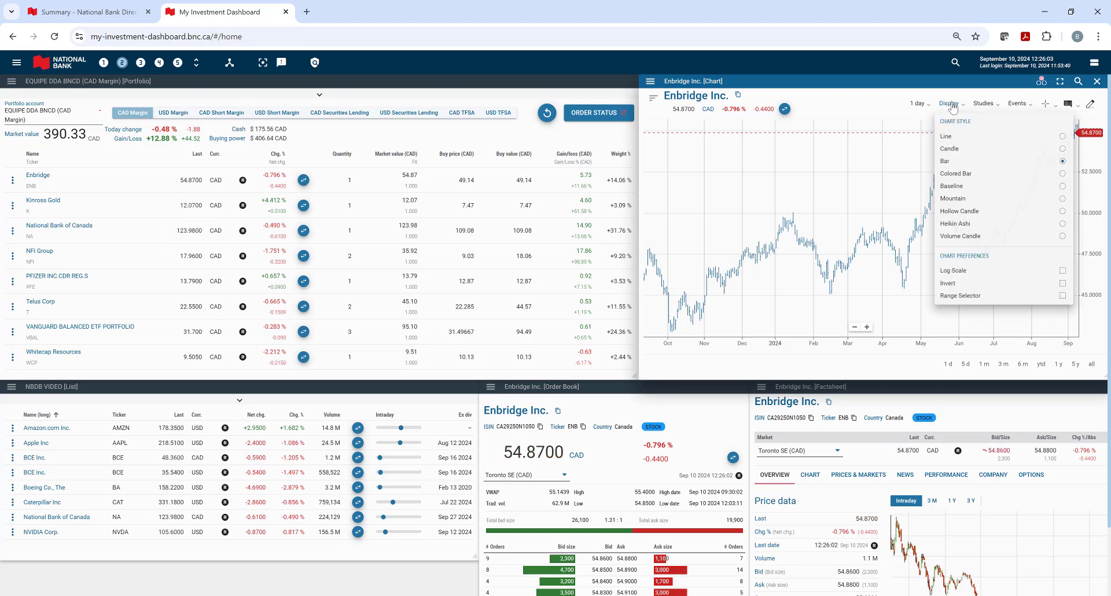
{"action": "left_click", "coordinate": [987, 152]}
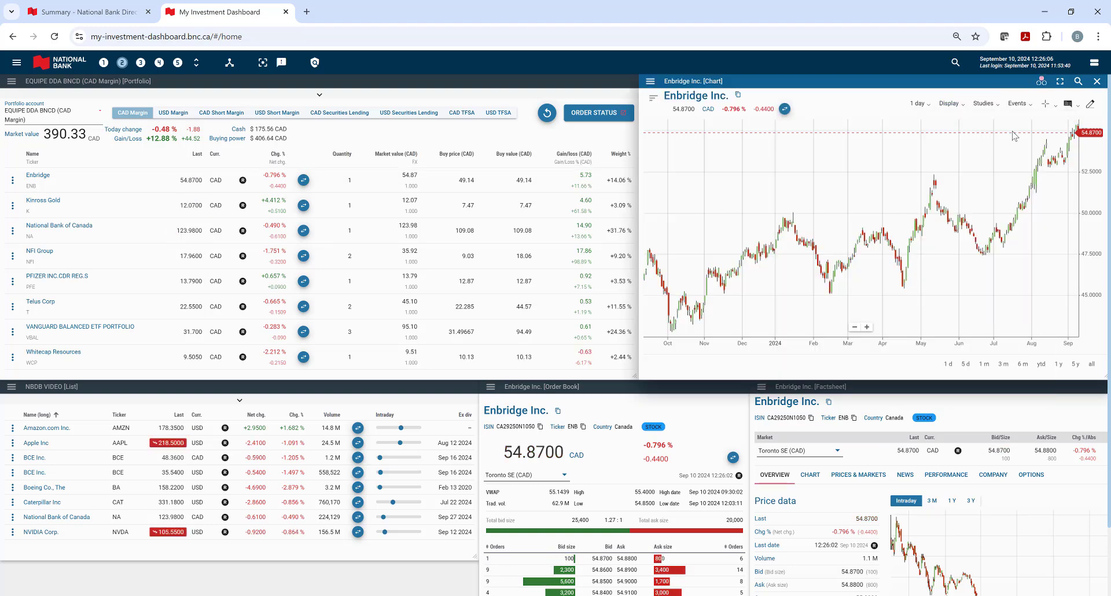
- Add the MACD and RSI studies to the Enbridge chart
{"action": "left_click", "coordinate": [984, 104]}
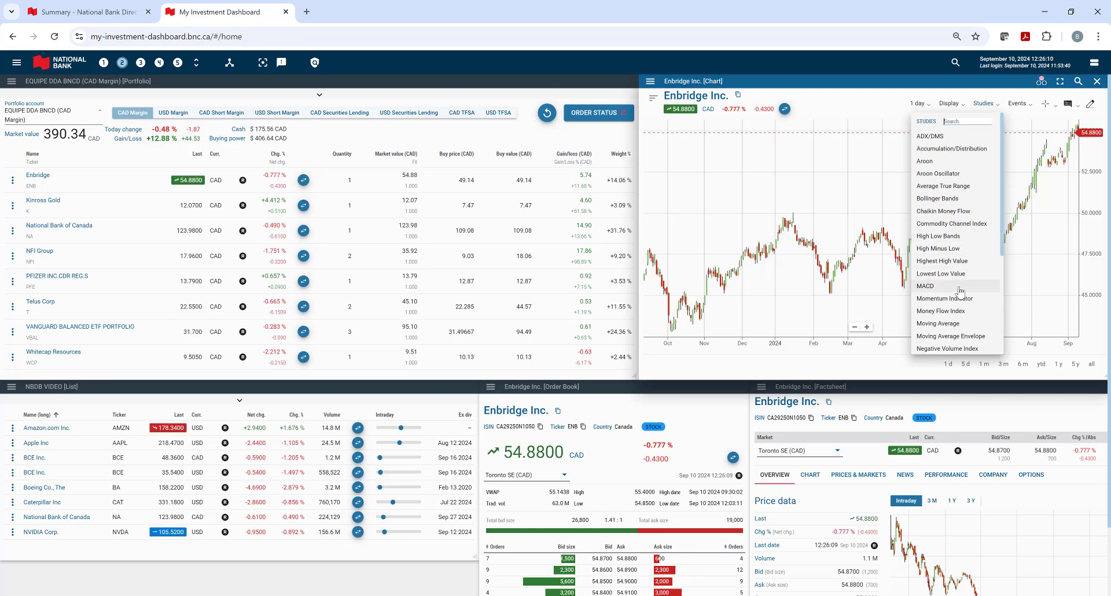
{"action": "left_click", "coordinate": [961, 287]}
{"action": "left_click", "coordinate": [991, 107]}
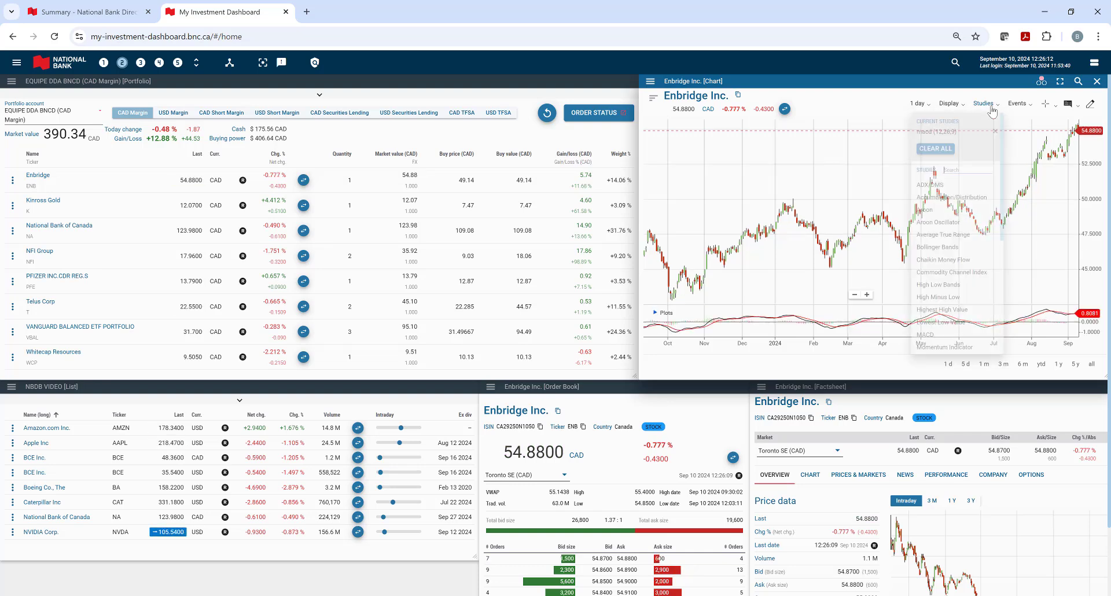
{"action": "scroll", "coordinate": [978, 235], "scroll_direction": "down", "scroll_amount": 3}
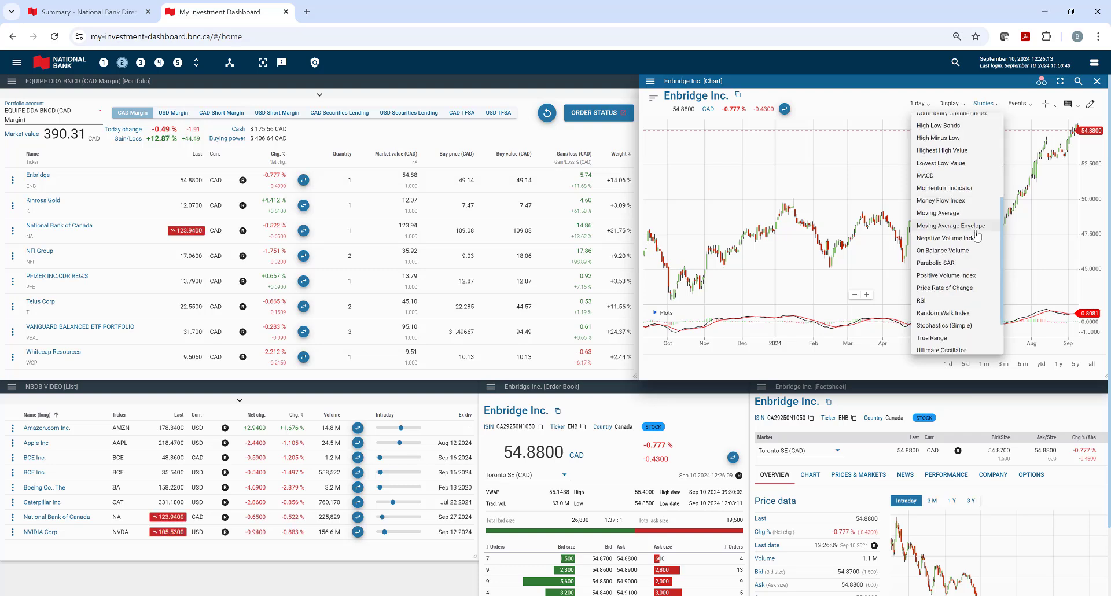
{"action": "left_click", "coordinate": [952, 301]}
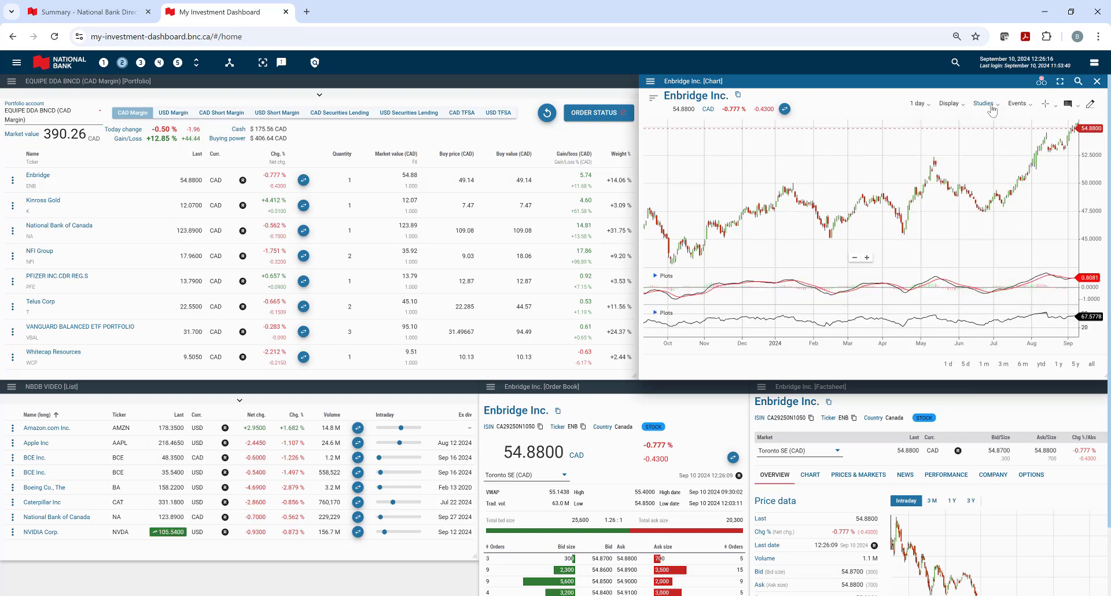
- Add a red 50-period simple Moving Average study to the Enbridge chart
{"action": "left_click", "coordinate": [991, 108]}
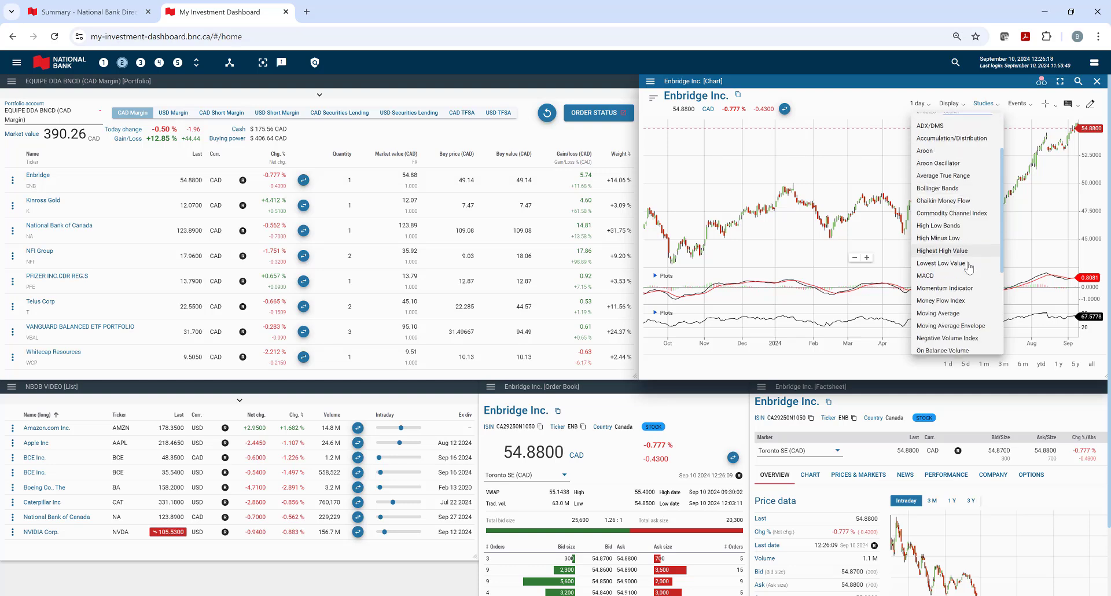
{"action": "left_click", "coordinate": [950, 313]}
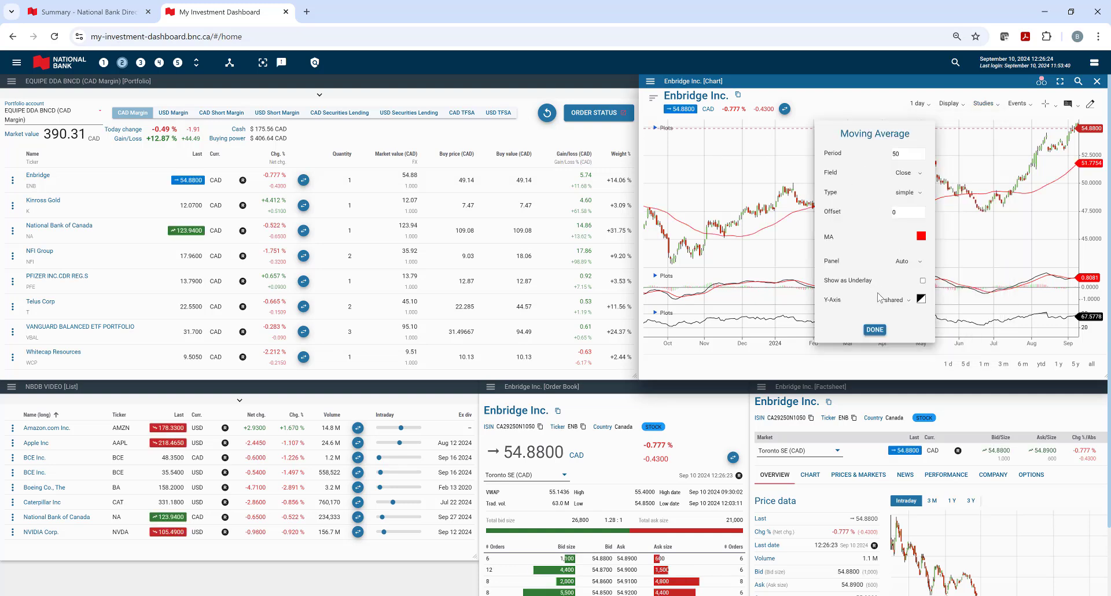
{"action": "left_click", "coordinate": [878, 331]}
- Add a second Moving Average study to the Enbridge chart with a period of 200 and a yellow line
{"action": "left_click", "coordinate": [987, 104]}
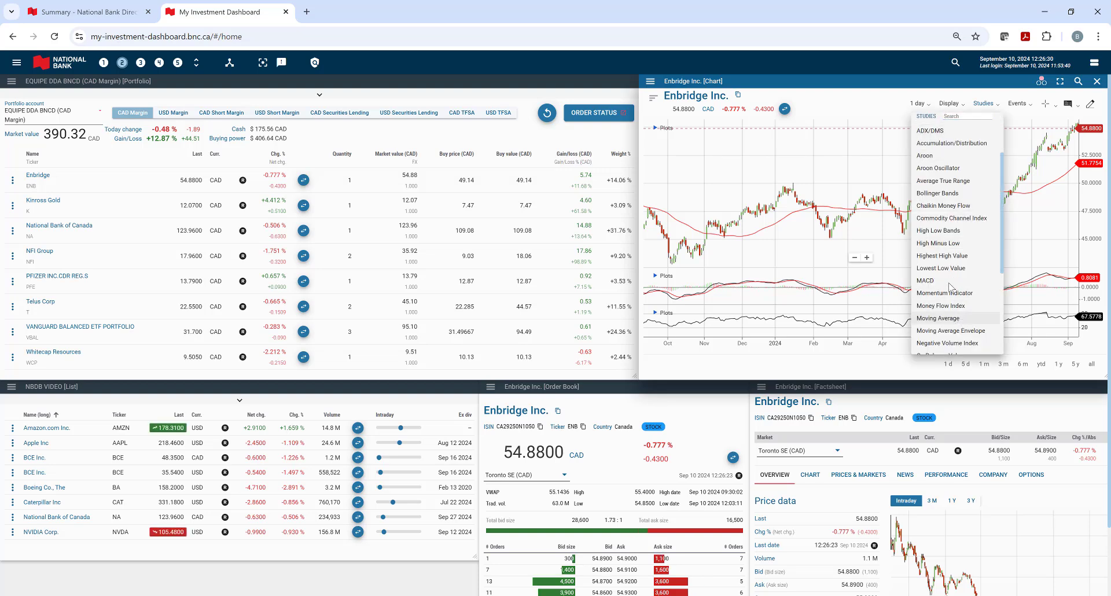
{"action": "left_click", "coordinate": [956, 318]}
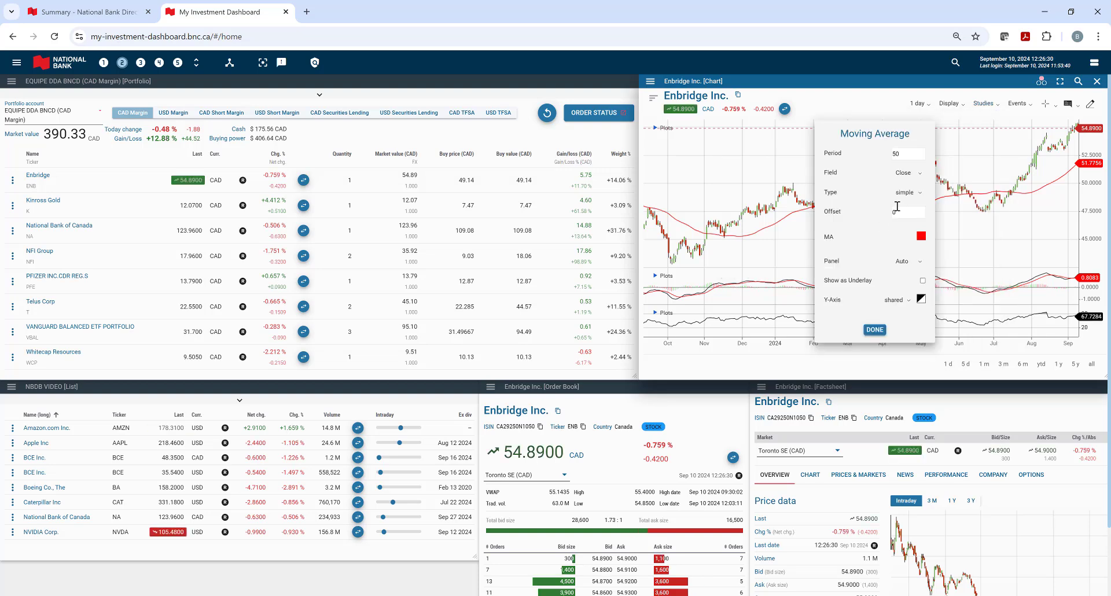
{"action": "double_click", "coordinate": [904, 153]}
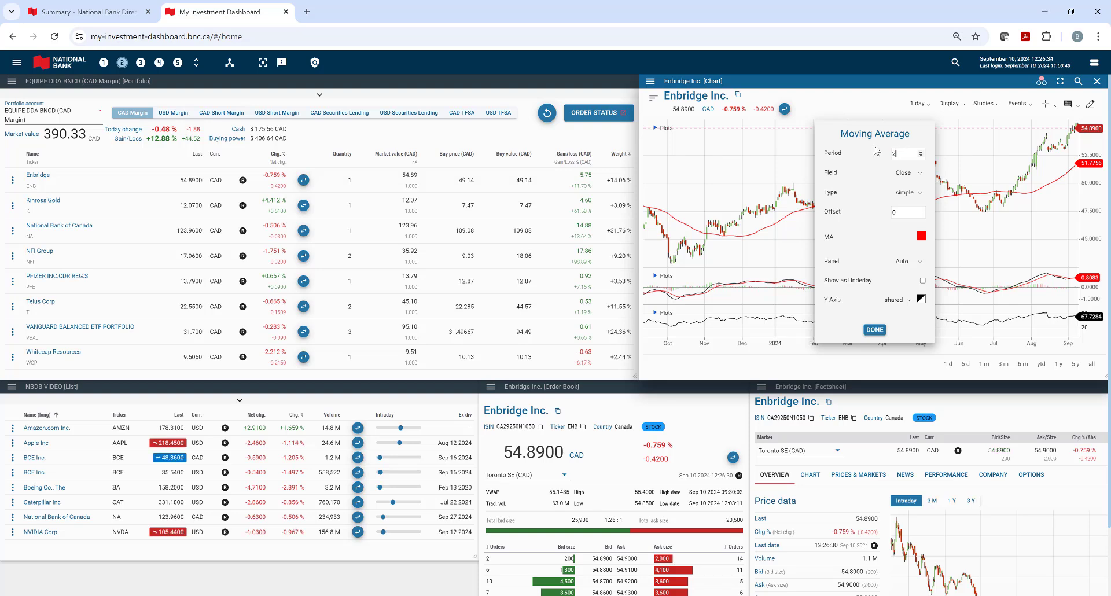
{"action": "left_click", "coordinate": [921, 245]}
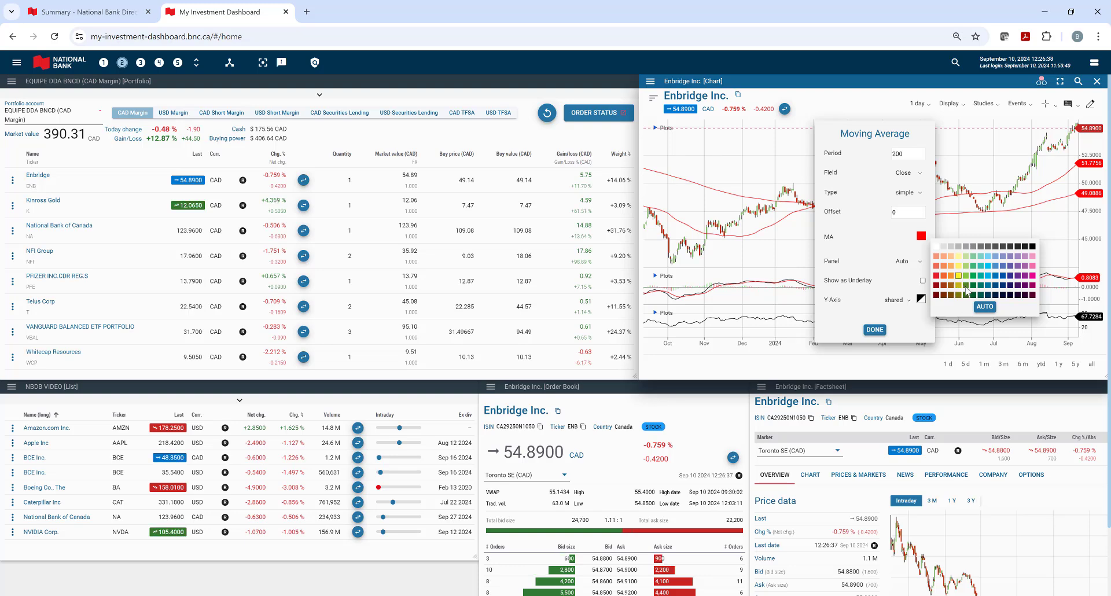
{"action": "left_click", "coordinate": [966, 288]}
{"action": "left_click", "coordinate": [875, 330]}
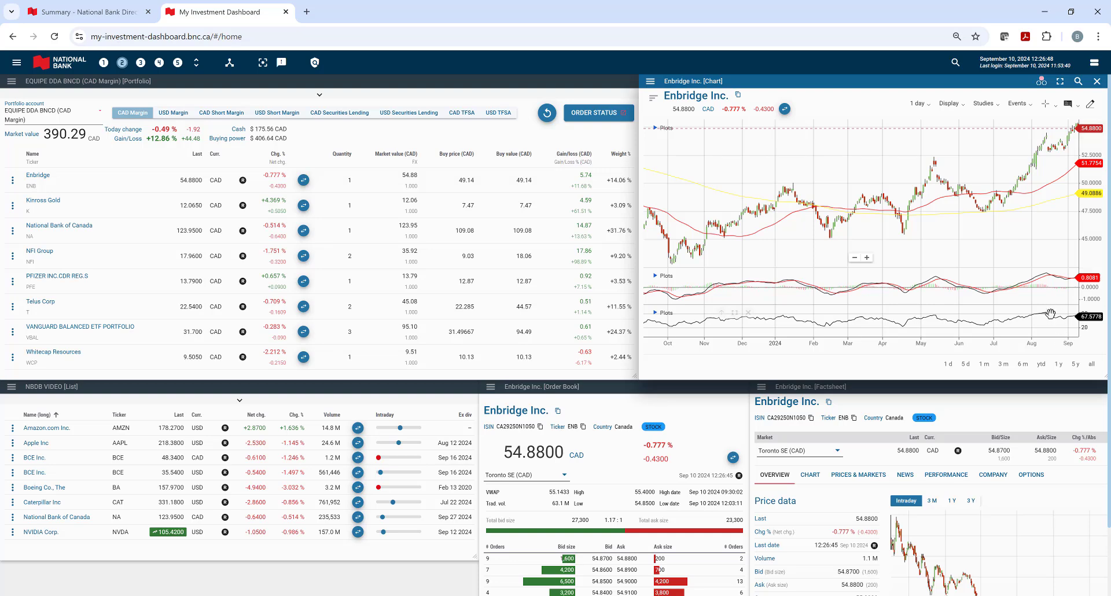
- Load Boeing from the NBDB VIDEO list into the linked Chart, Order Book and Factsheet widgets
{"action": "mouse_move", "coordinate": [722, 322]}
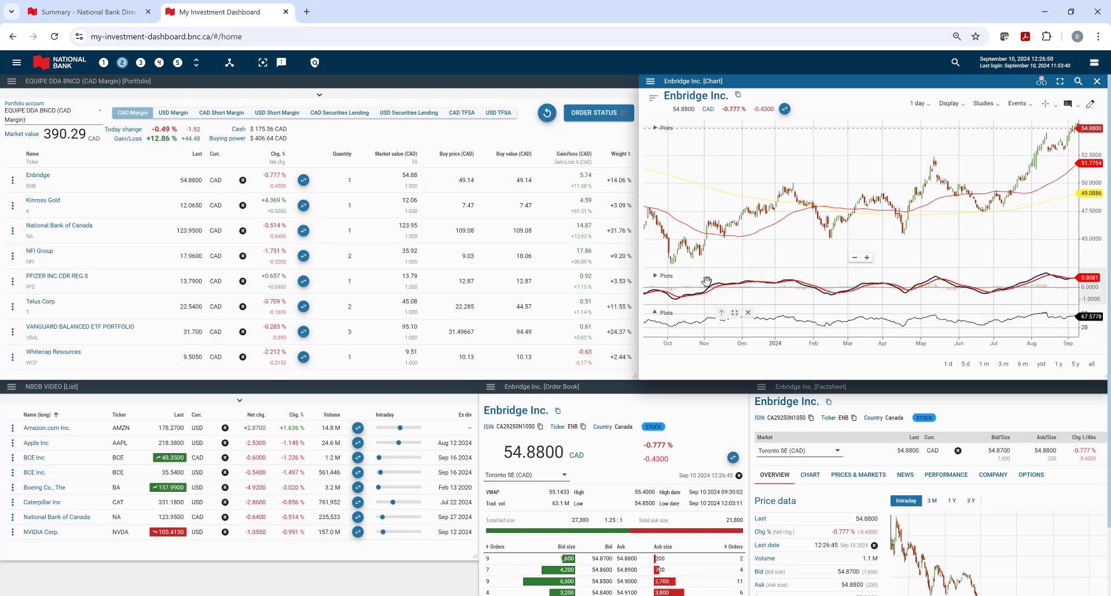
{"action": "mouse_move", "coordinate": [732, 276]}
{"action": "mouse_move", "coordinate": [670, 281]}
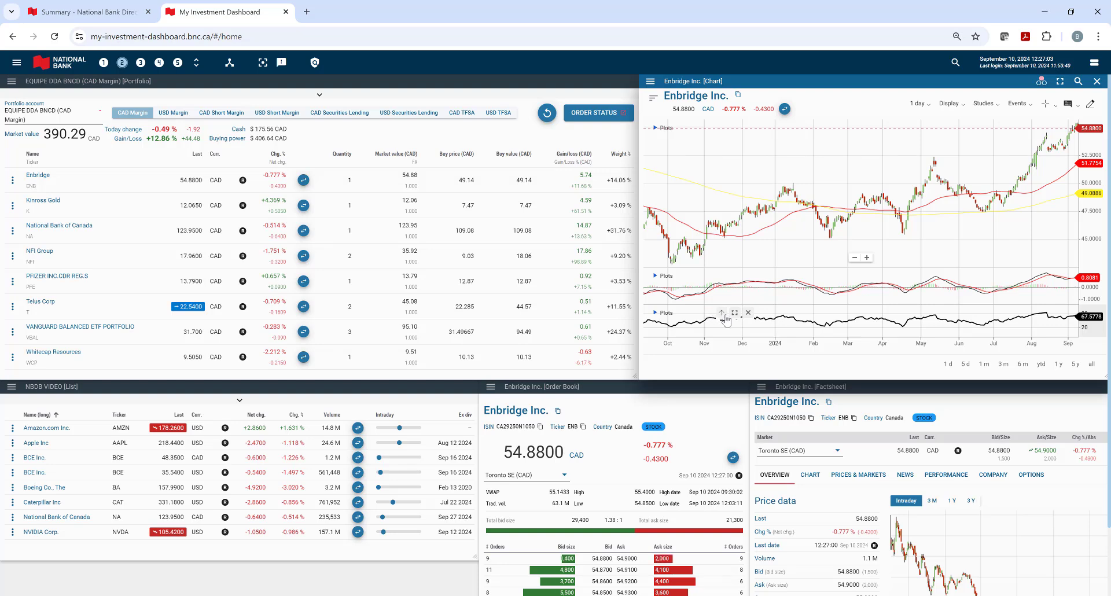
{"action": "mouse_move", "coordinate": [723, 329]}
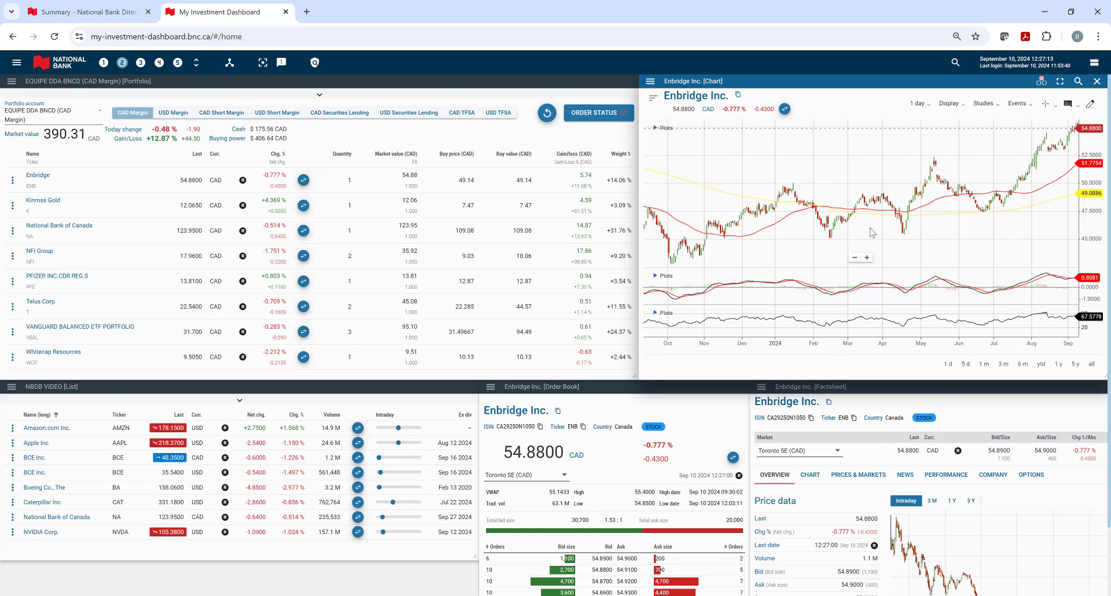
{"action": "left_click", "coordinate": [57, 487]}
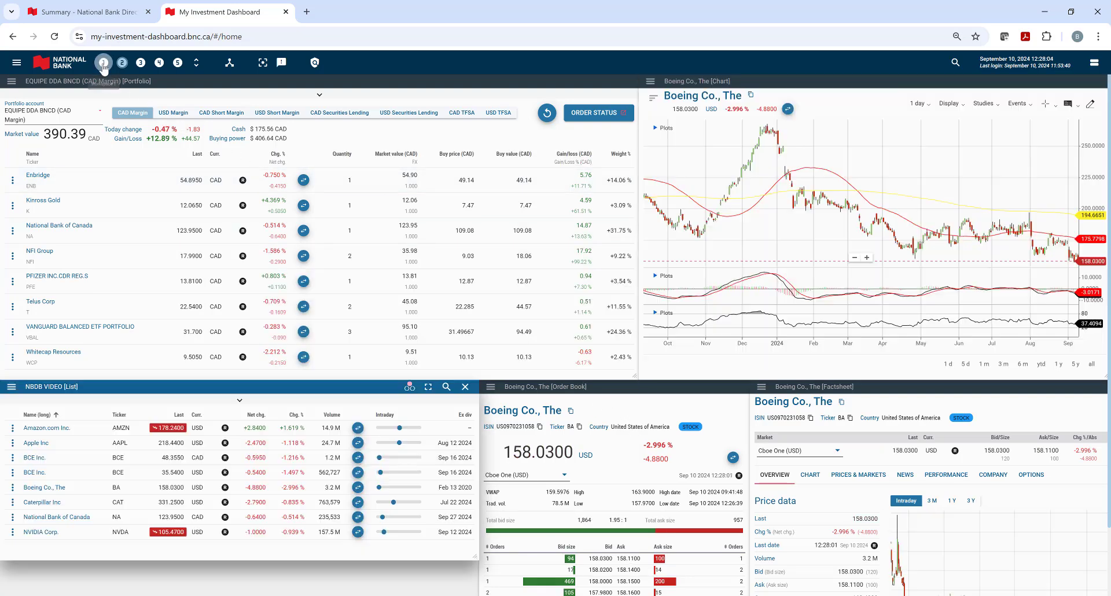
- In workspace 1, replace the News Headlines widget with a Top/Flop widget moved and resized to fill the freed space
{"action": "left_click", "coordinate": [104, 63]}
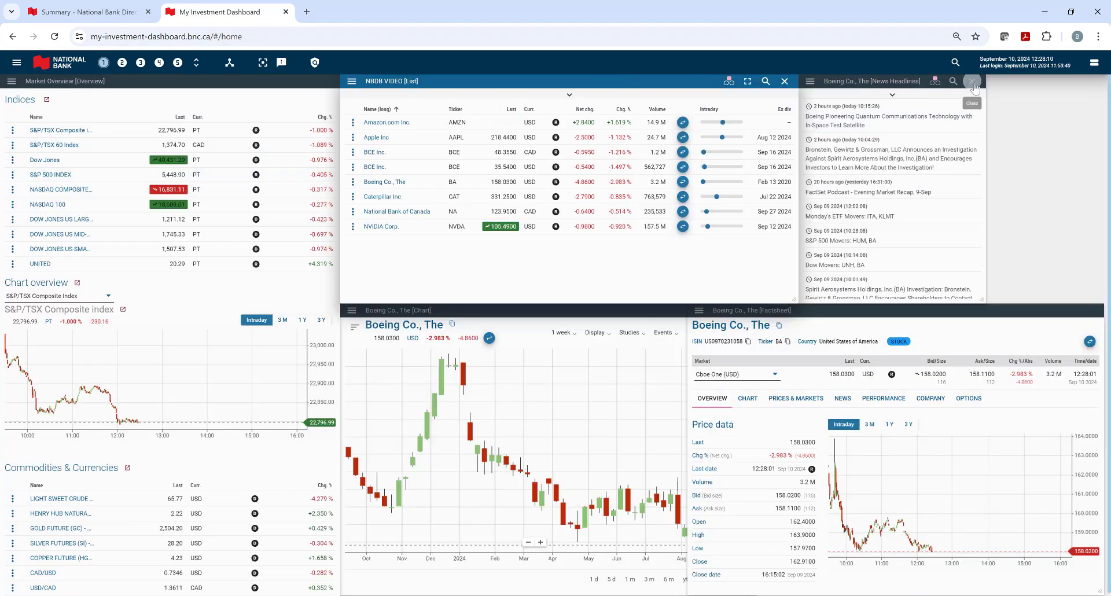
{"action": "left_click", "coordinate": [973, 82]}
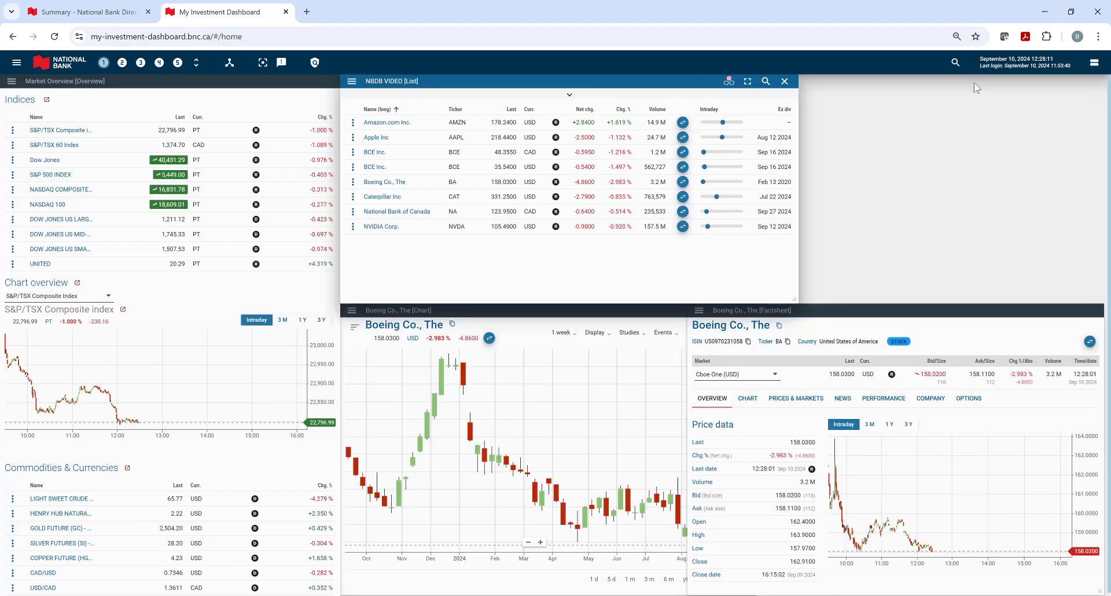
{"action": "left_click", "coordinate": [16, 62]}
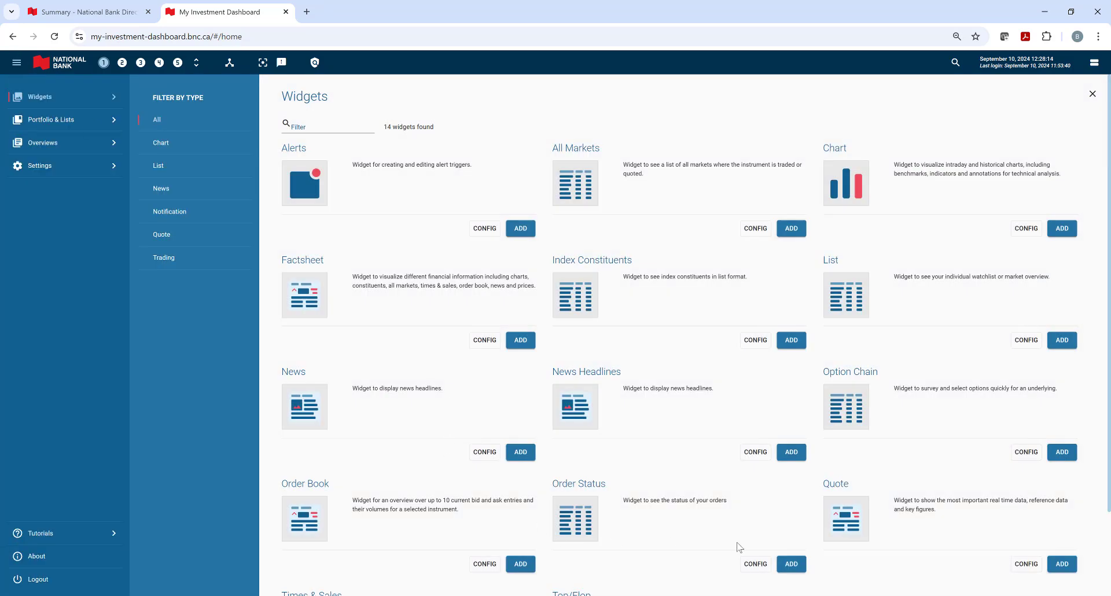
{"action": "scroll", "coordinate": [742, 522], "scroll_direction": "down", "scroll_amount": 2}
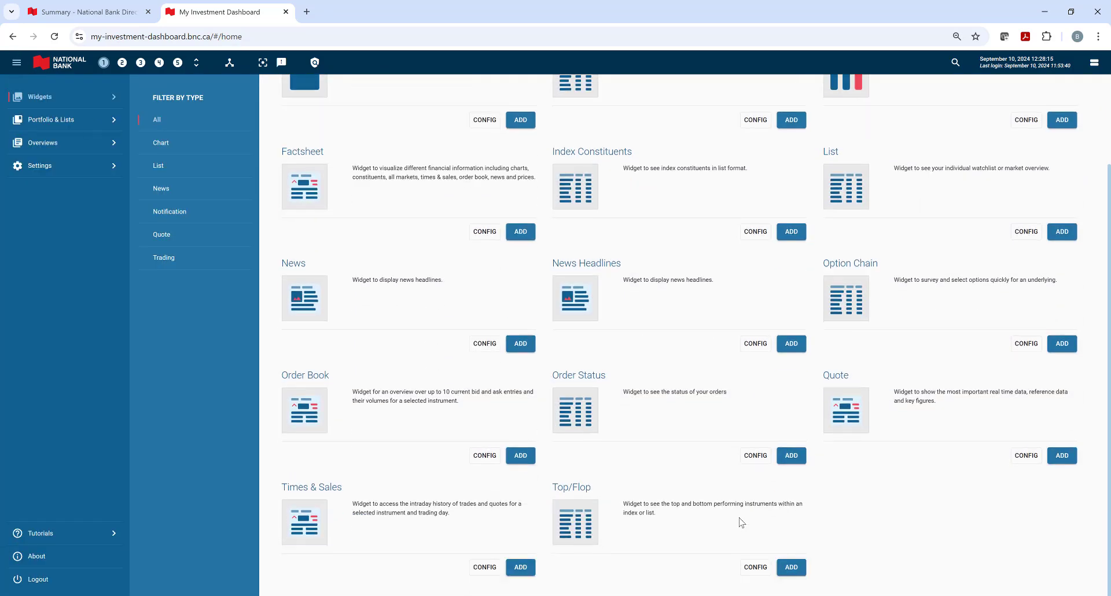
{"action": "left_click", "coordinate": [791, 567]}
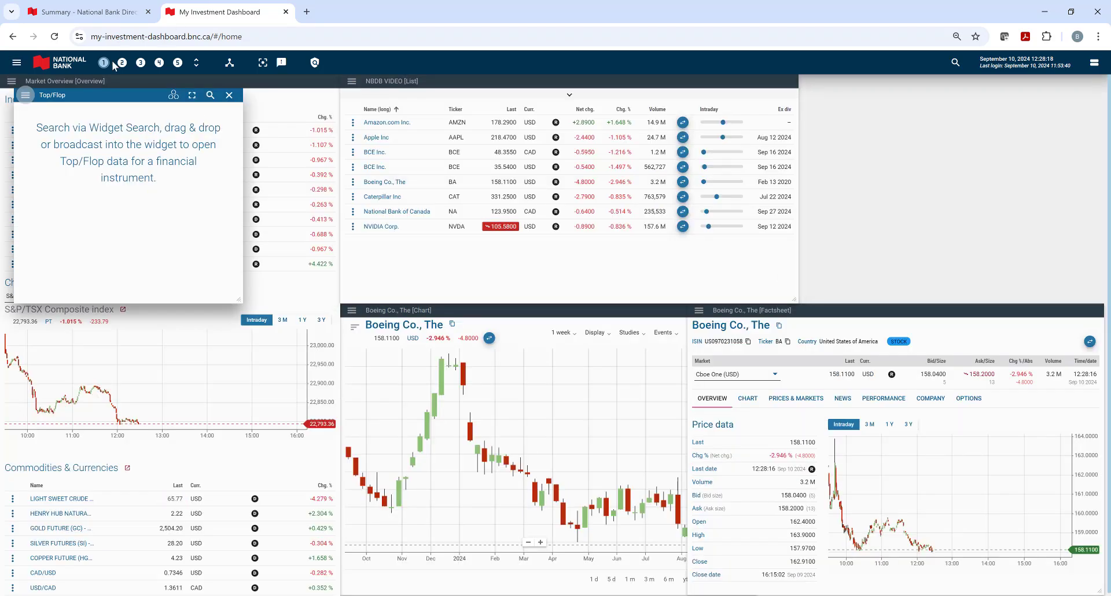
{"action": "left_click_drag", "start_coordinate": [129, 96], "coordinate": [913, 84]}
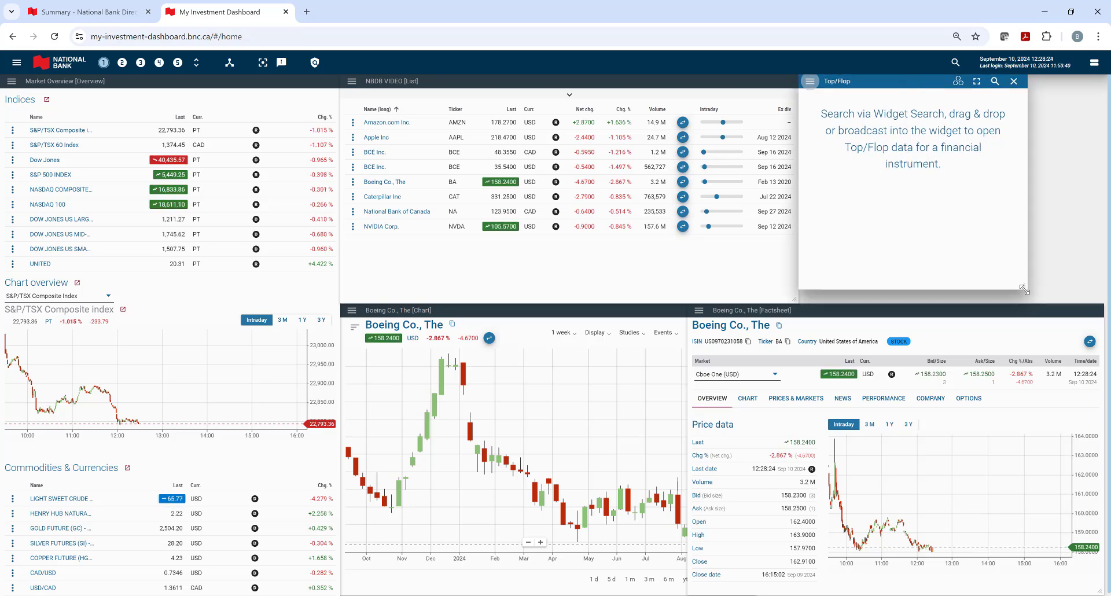
{"action": "left_click_drag", "start_coordinate": [1025, 286], "coordinate": [1102, 299]}
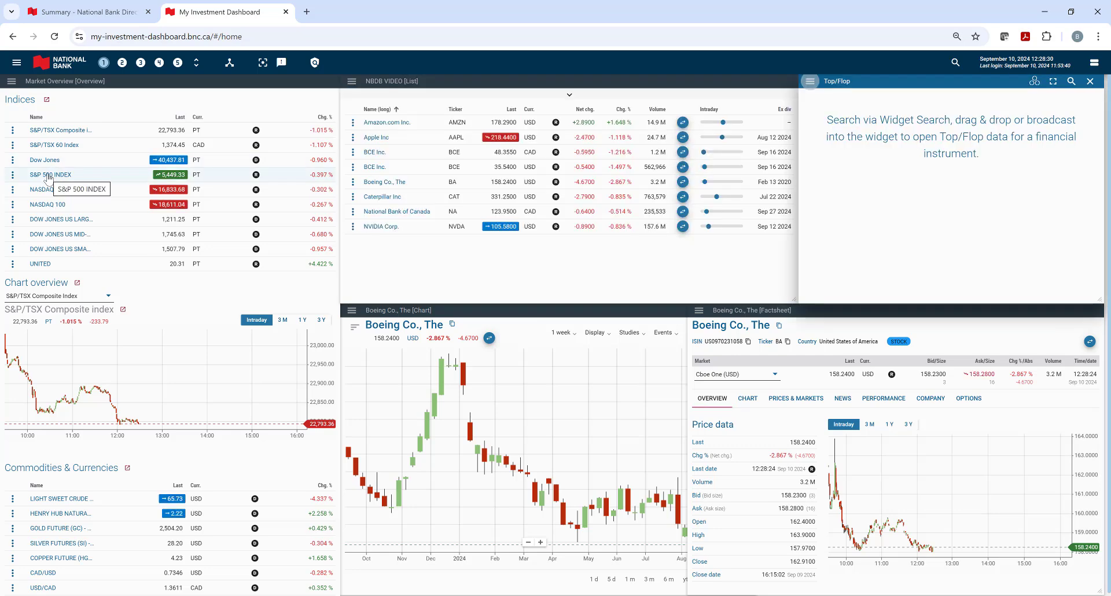
- Load the S&P 500 INDEX from the Market Overview into the linked Chart and Factsheet, and into the Top/Flop widget
{"action": "left_click", "coordinate": [52, 175]}
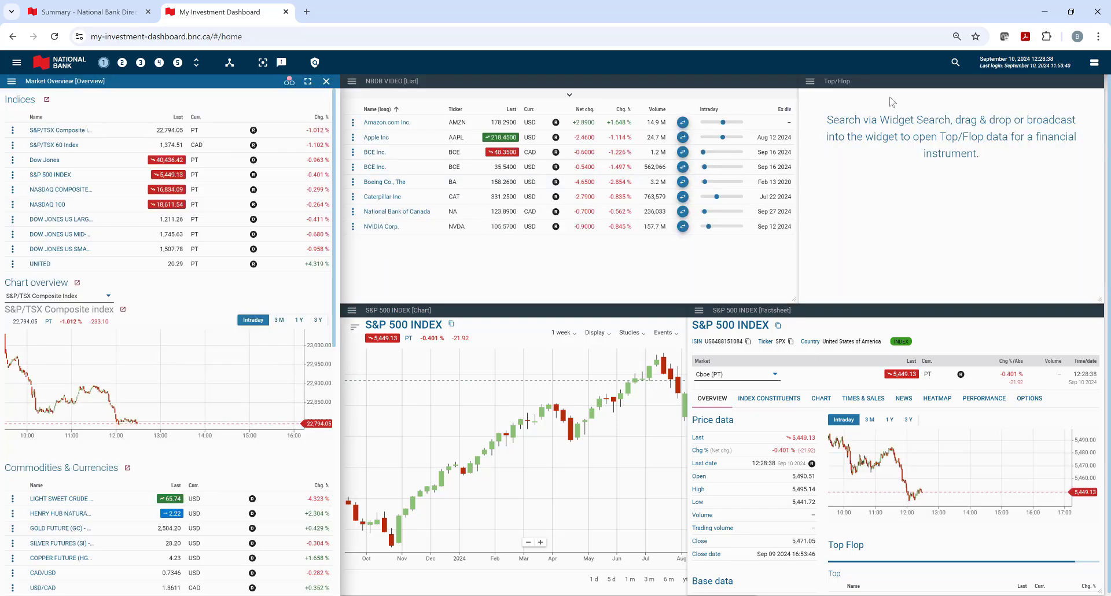
{"action": "left_click", "coordinate": [912, 201]}
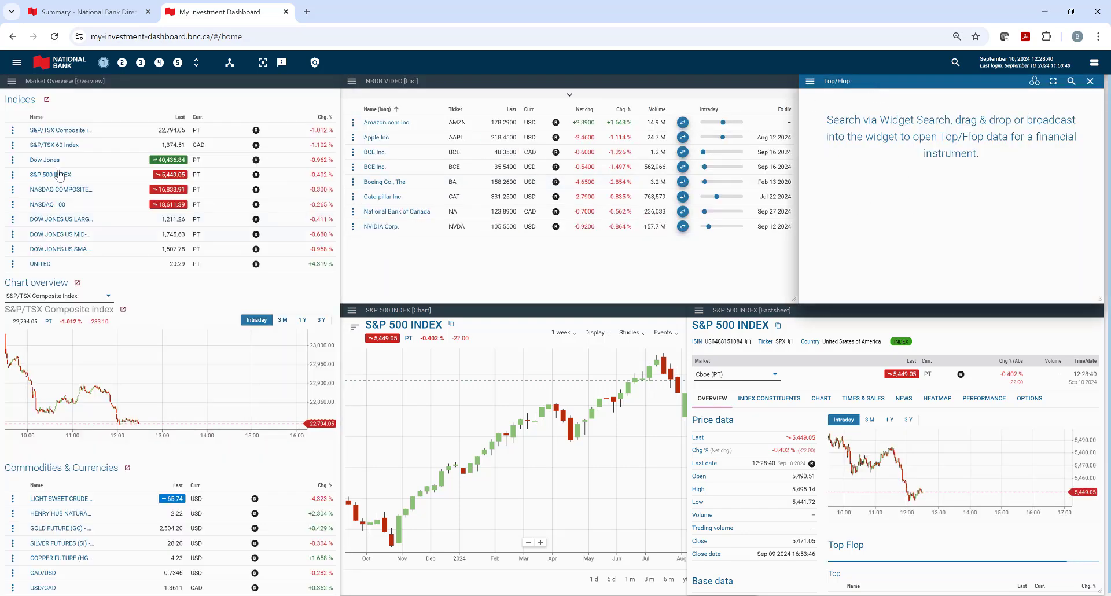
{"action": "left_click_drag", "start_coordinate": [60, 176], "coordinate": [893, 193]}
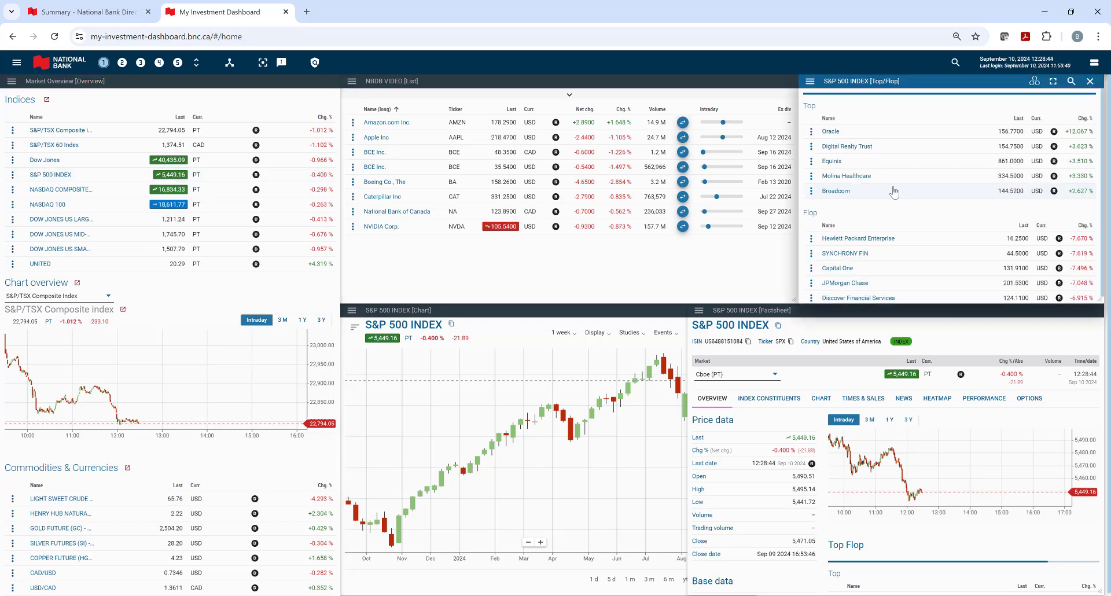